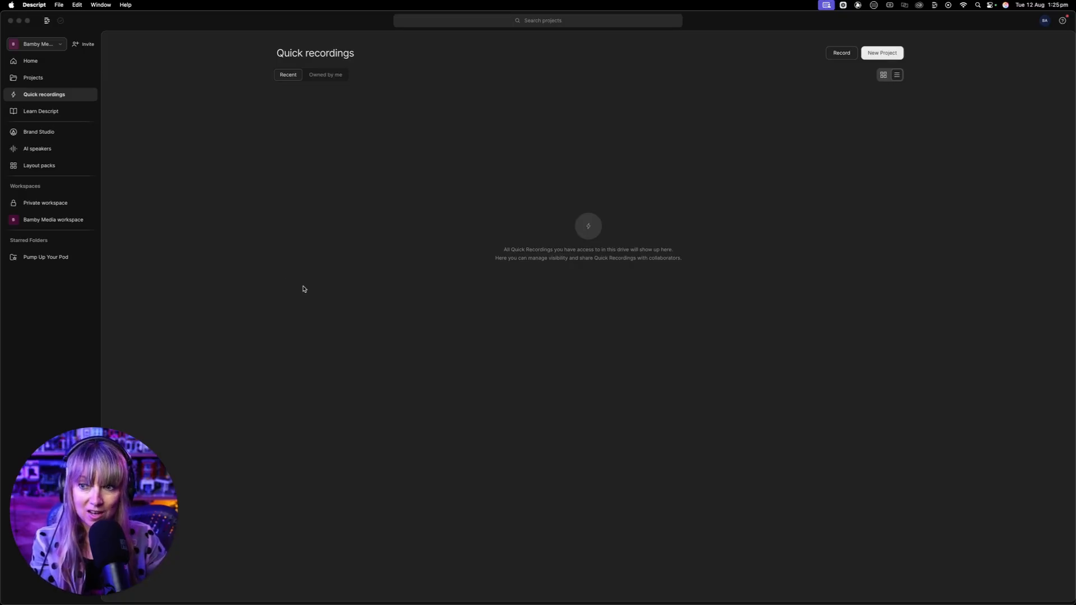
Create an audio project in the Pump Up Your Pod folder and name it "E140 - Audiosocket Review"
click(46, 257)
click(884, 54)
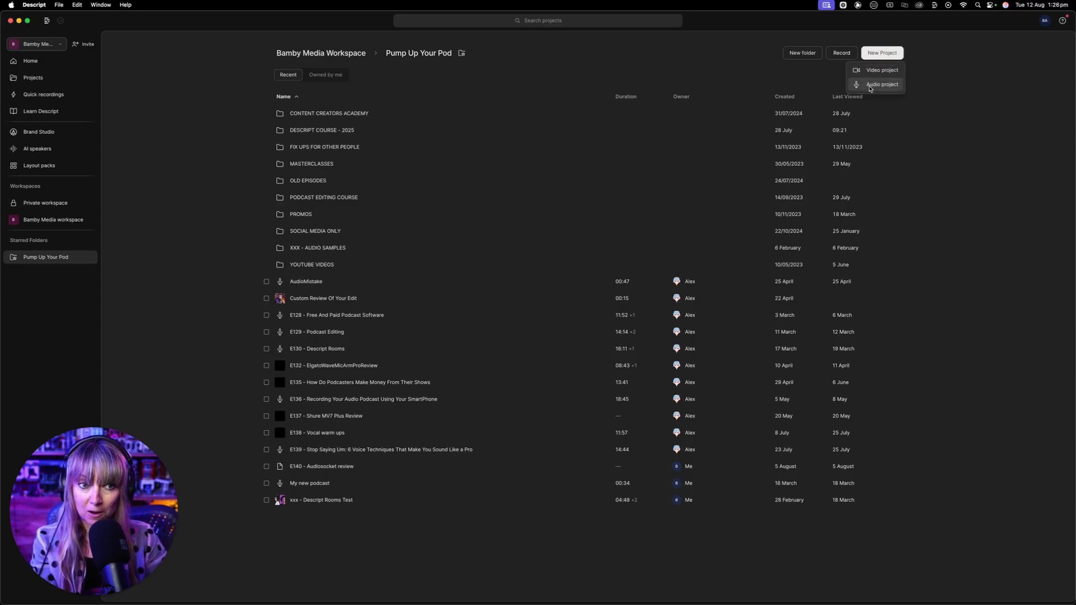
click(871, 86)
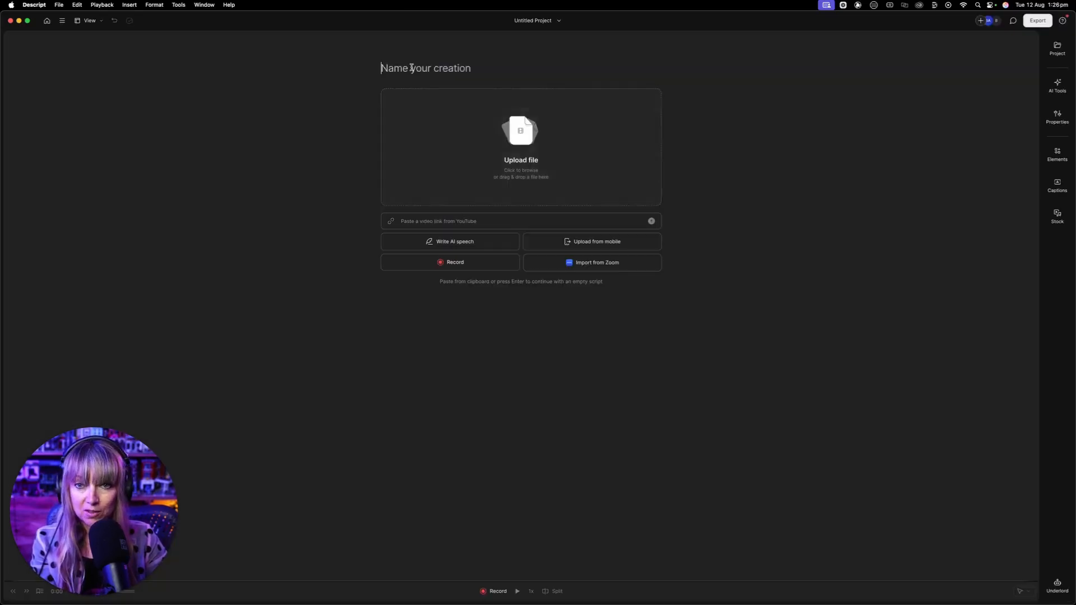
text(E140 - Audios)
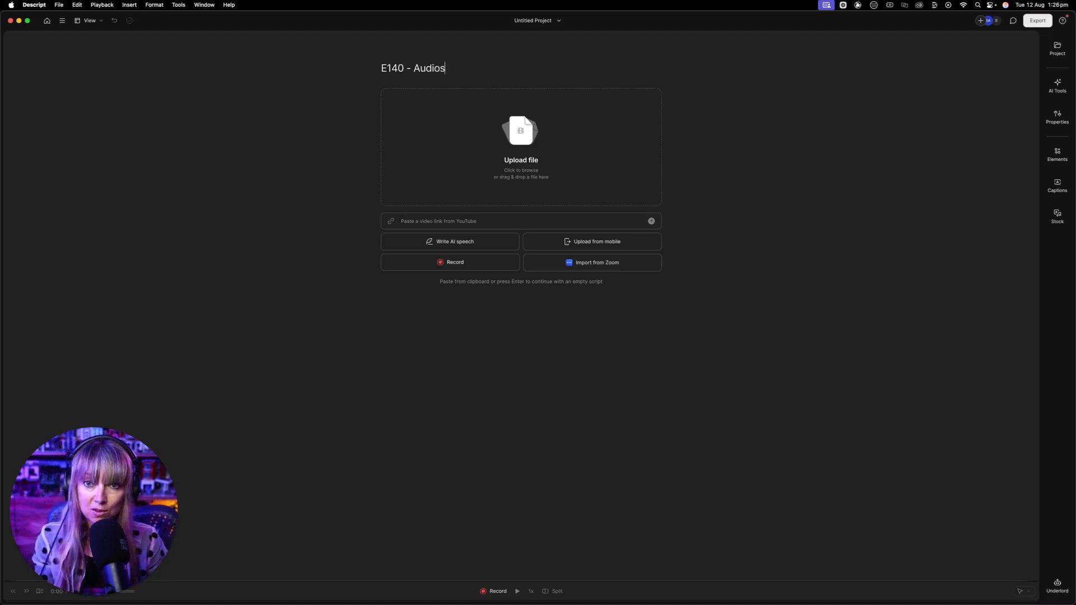
text(ocket Review)
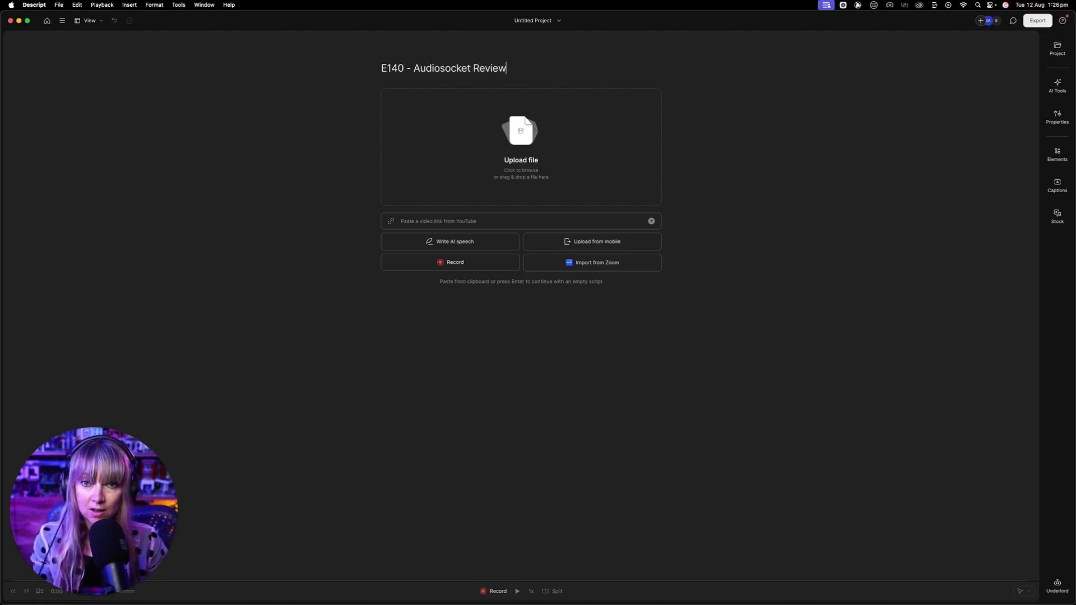
click(862, 409)
Import Audiosocket-AudioVersionforPodPlatforms-RAW.wav from the "141 - Audiosocket Review" folder in Finder into the project, then minimize the Finder window
mouse_move(509, 593)
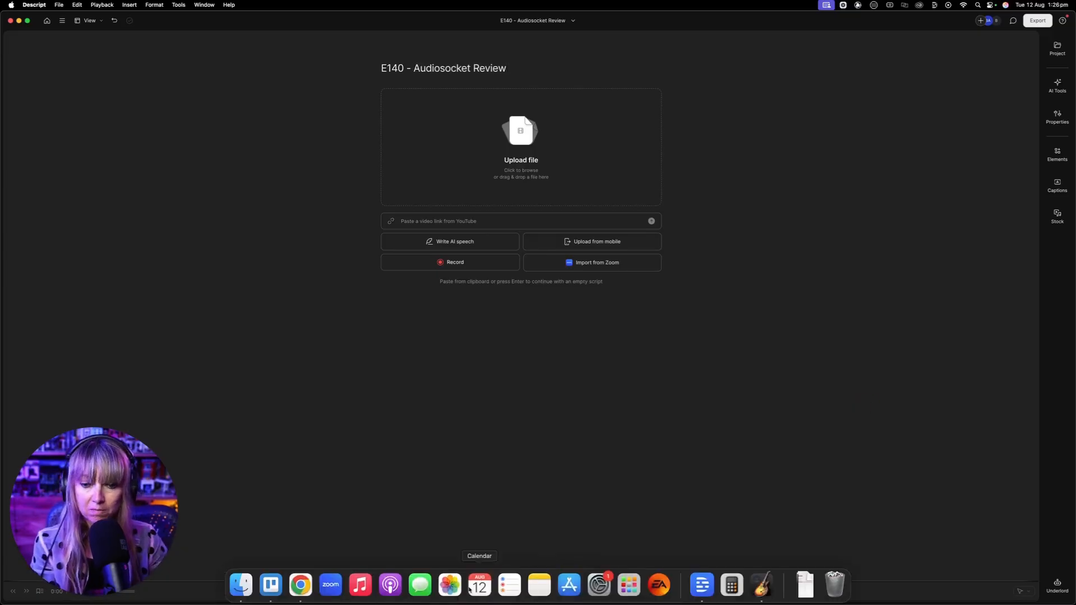
click(239, 586)
click(429, 146)
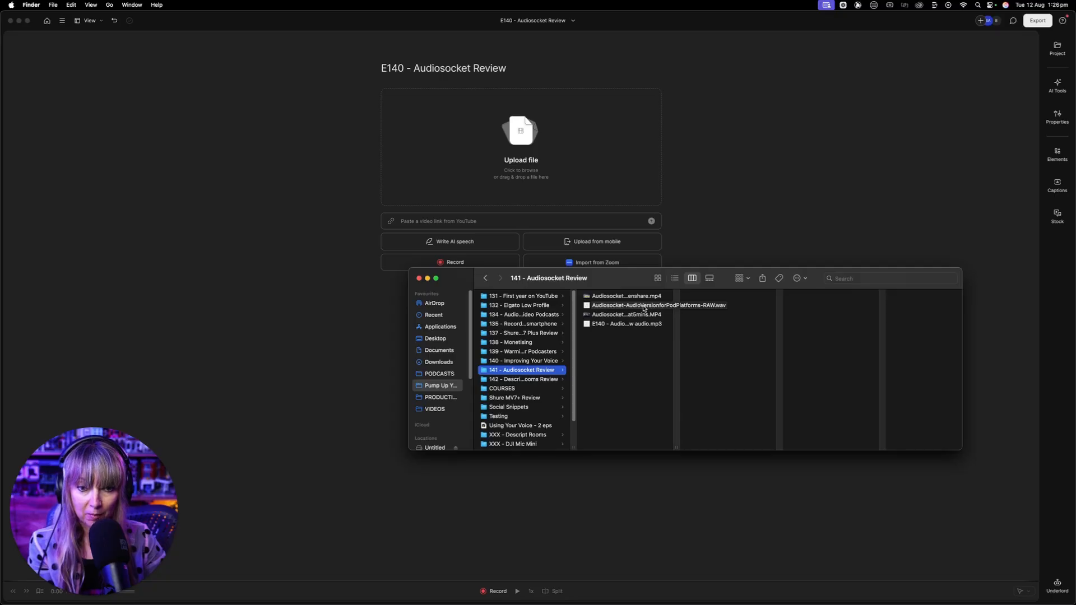
drag(646, 308, 487, 140)
click(435, 278)
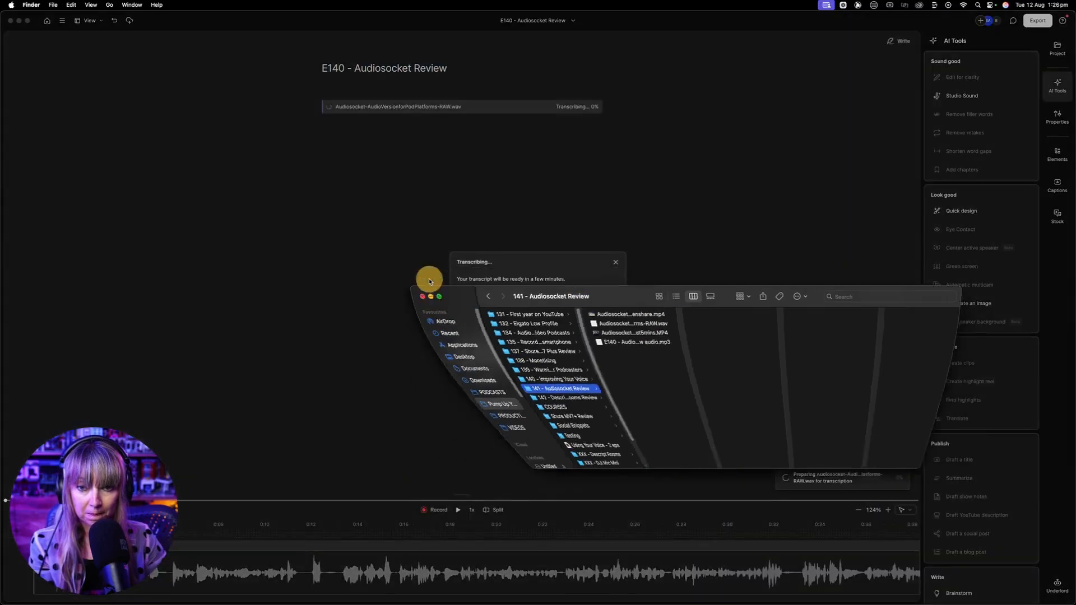
Assign the existing AI speaker as the single speaker of the imported recording and finish the transcription settings
click(619, 303)
click(615, 302)
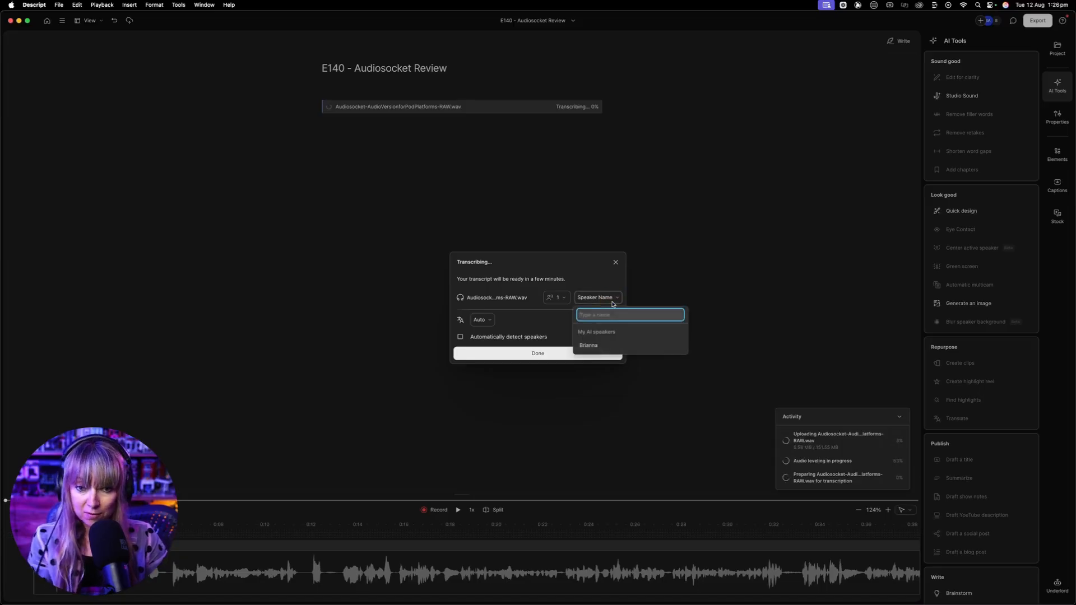
text(Brianna)
key(BackSpace)
key(BackSpace)
key(BackSpace)
key(BackSpace)
key(BackSpace)
key(BackSpace)
click(591, 332)
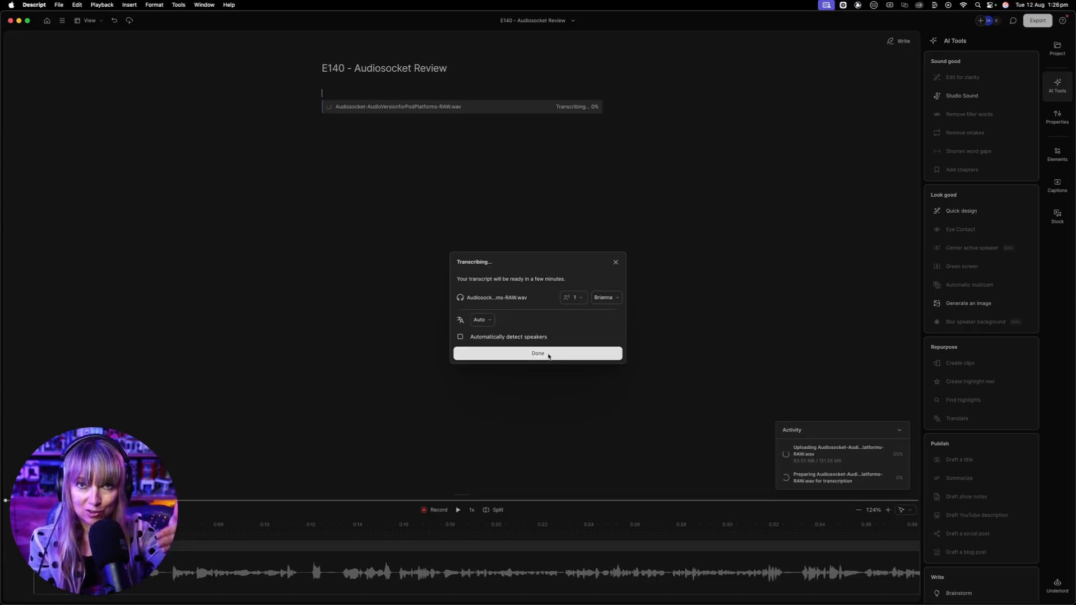
click(549, 356)
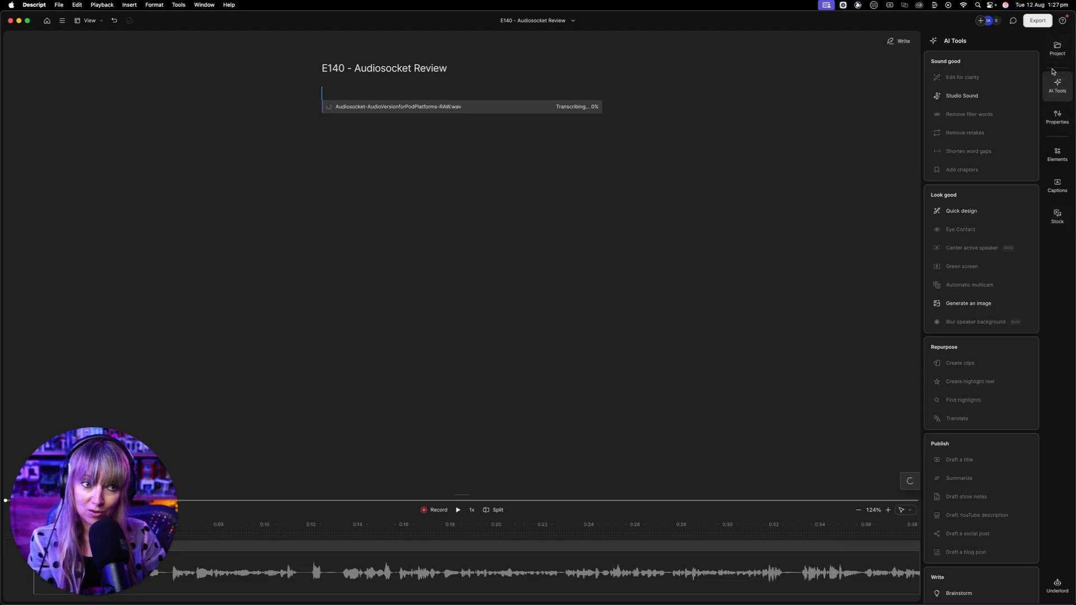
Review the project's compositions and files, the AI tools, and the composition's audio properties
click(1057, 49)
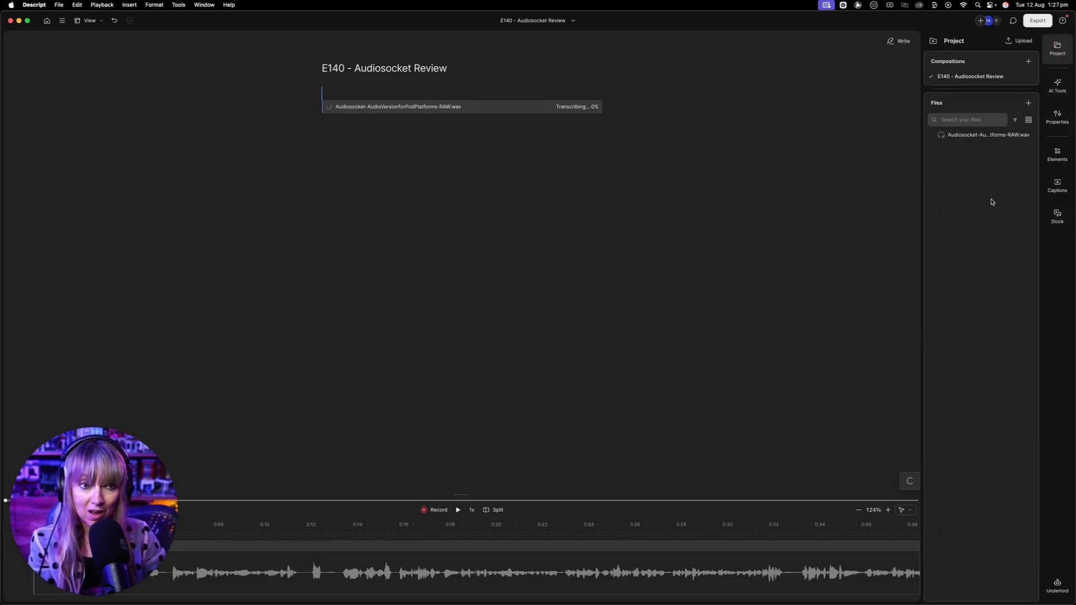
click(1059, 92)
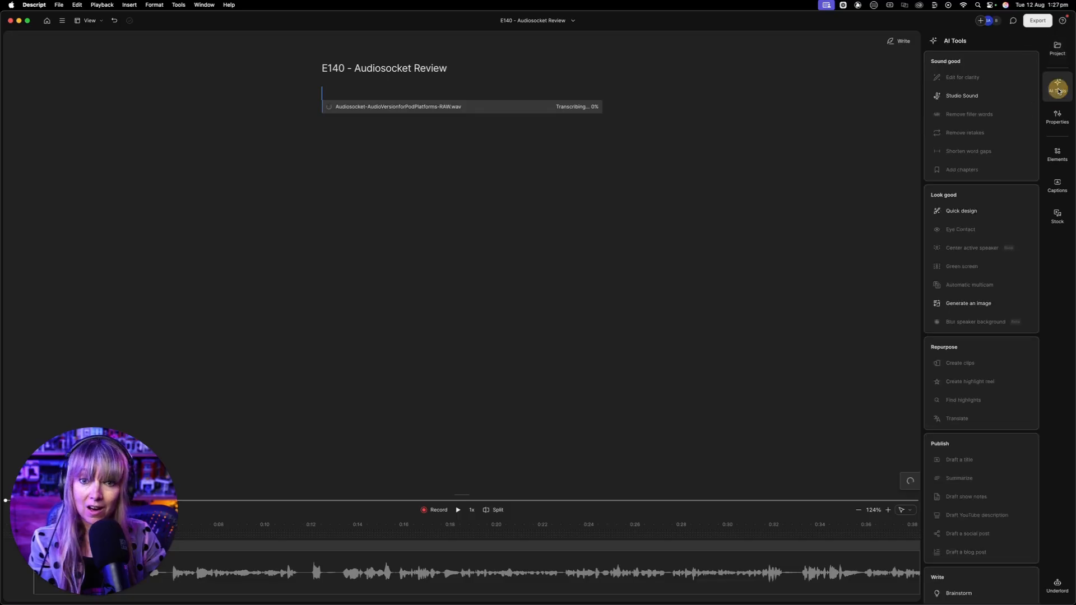
click(1058, 124)
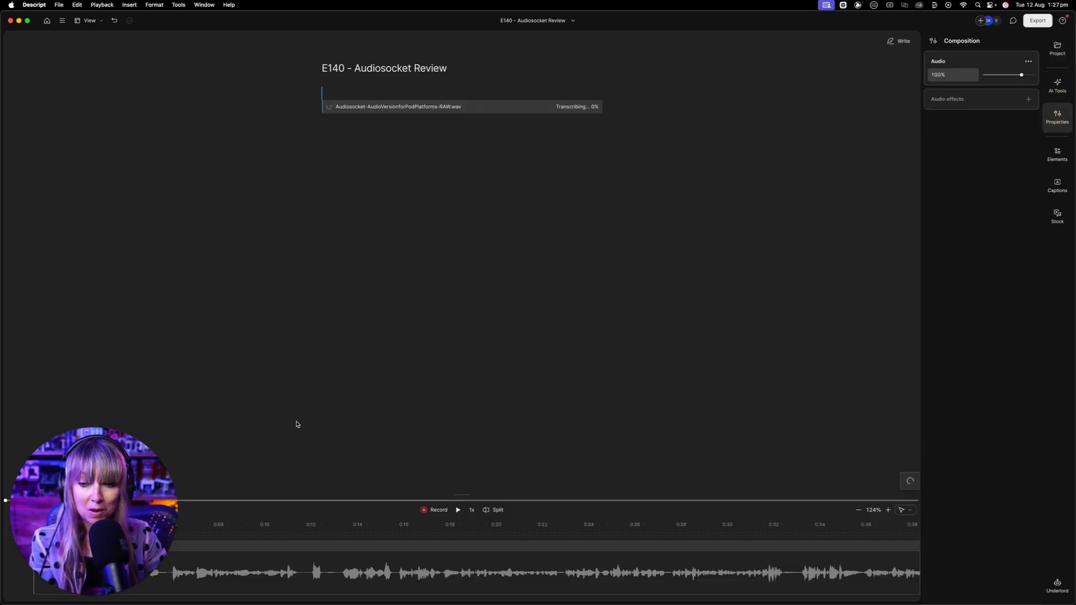
Select the script audio in the timeline and look through its available audio effects, including the Creative and EQ groups
click(249, 568)
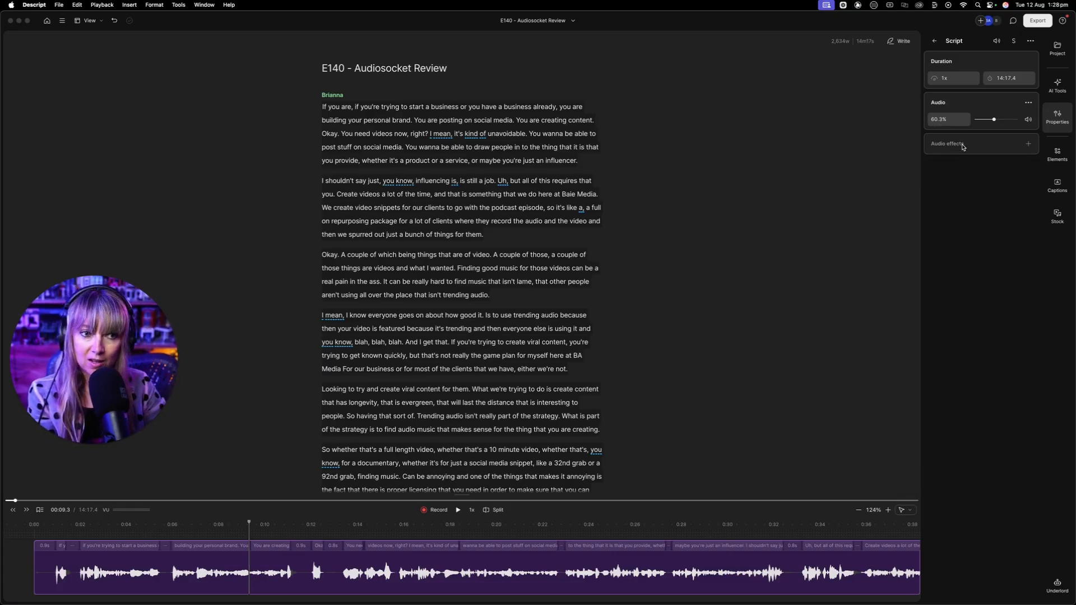
click(1028, 144)
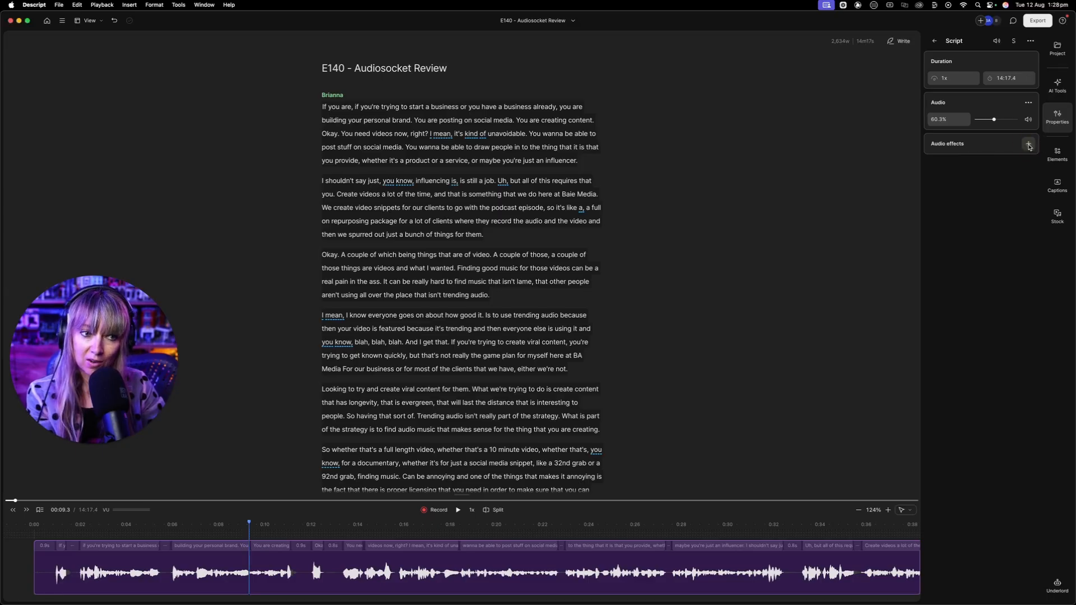
click(1028, 146)
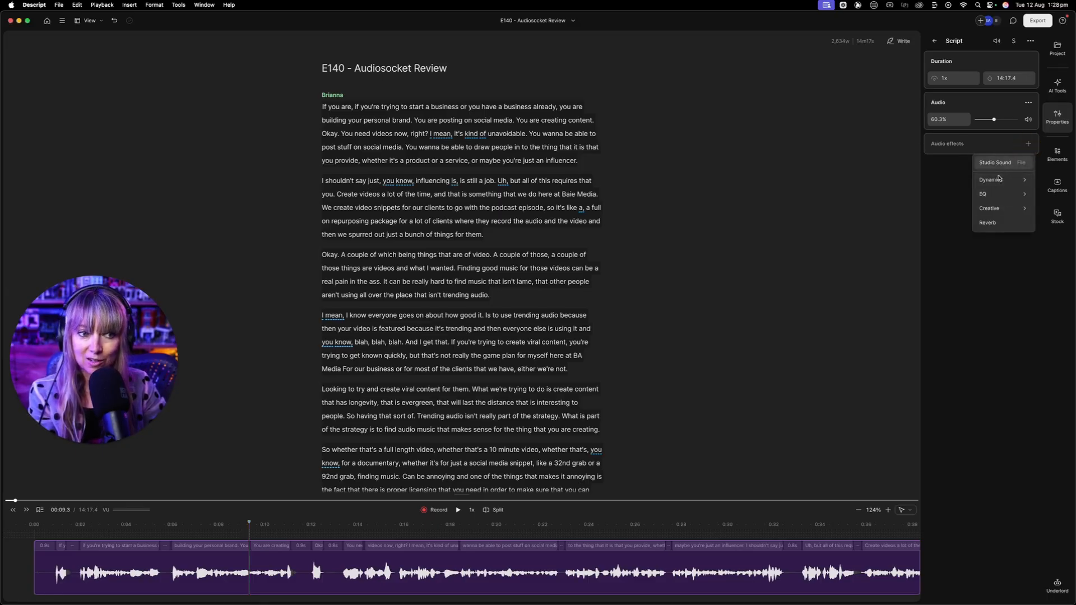
mouse_move(995, 213)
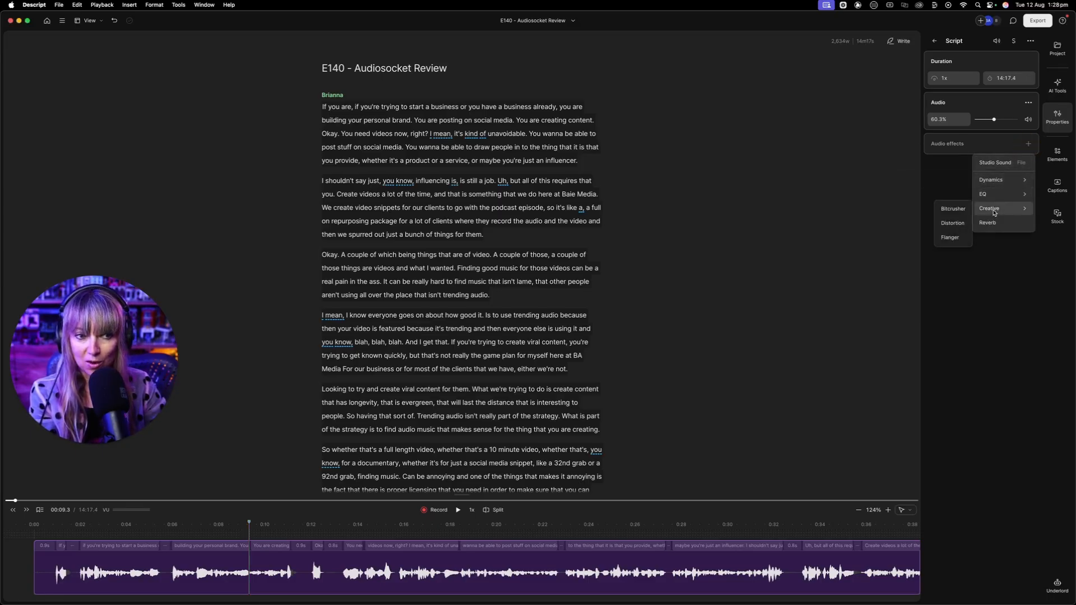
mouse_move(992, 194)
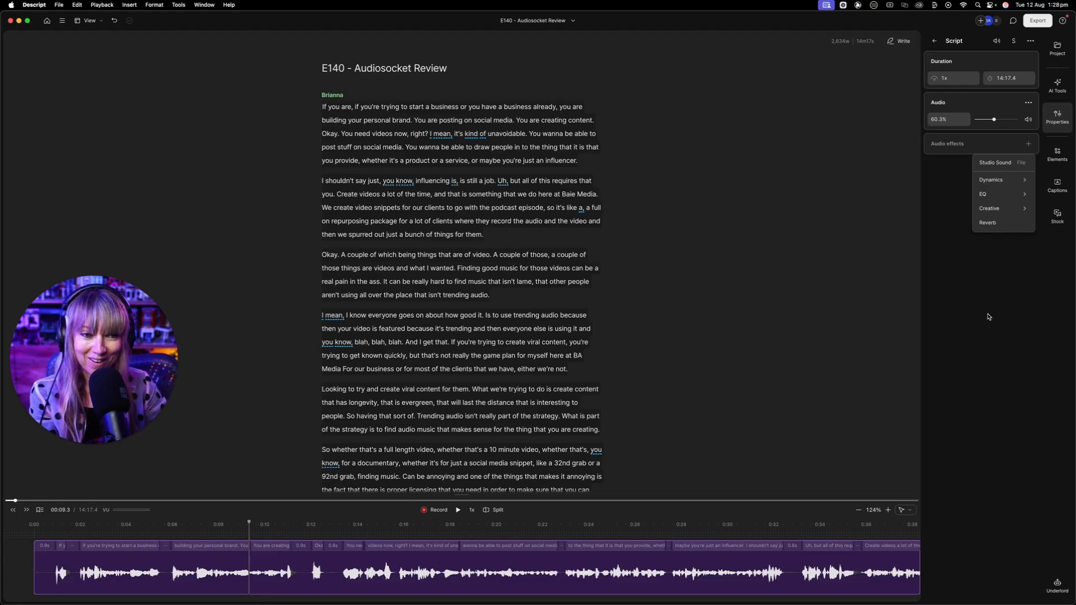
click(989, 317)
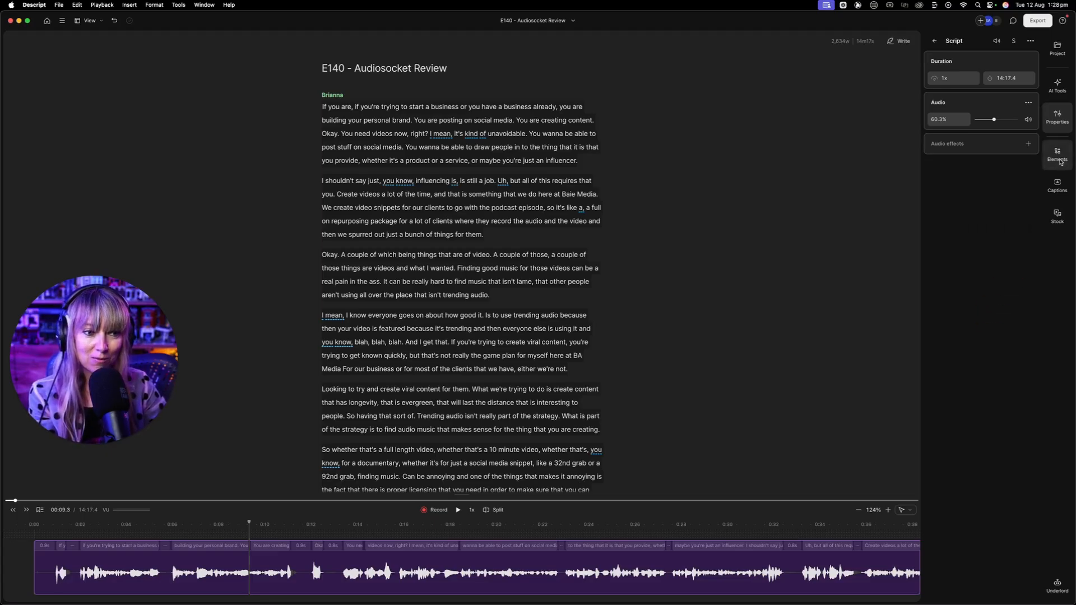
Look through the available visual elements and the caption styles for all scenes or a single scene
click(1058, 156)
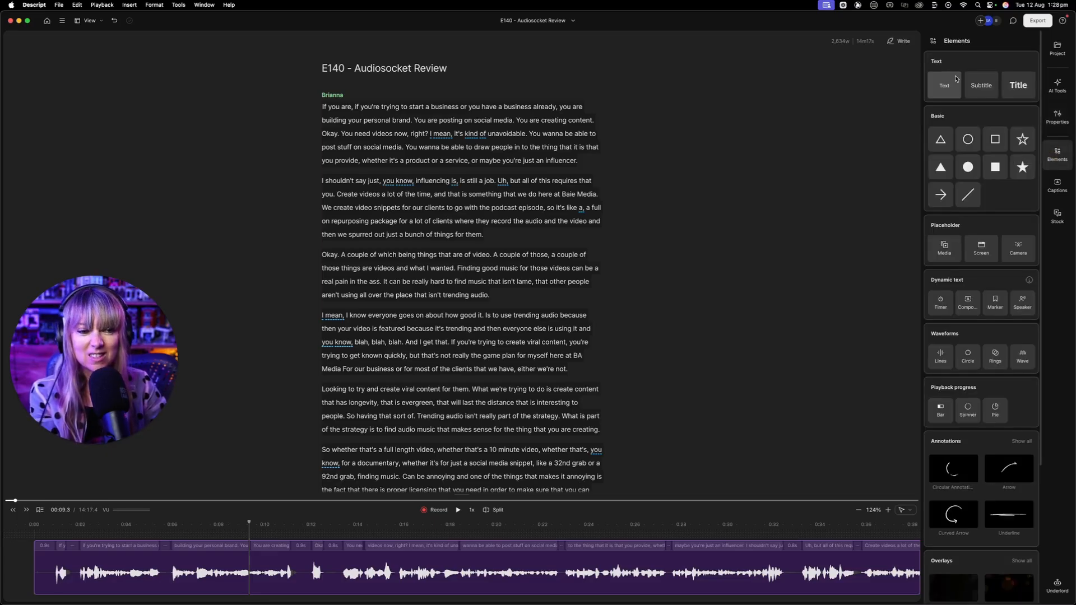
scroll(1003, 235, down, 3)
scroll(980, 228, up, 3)
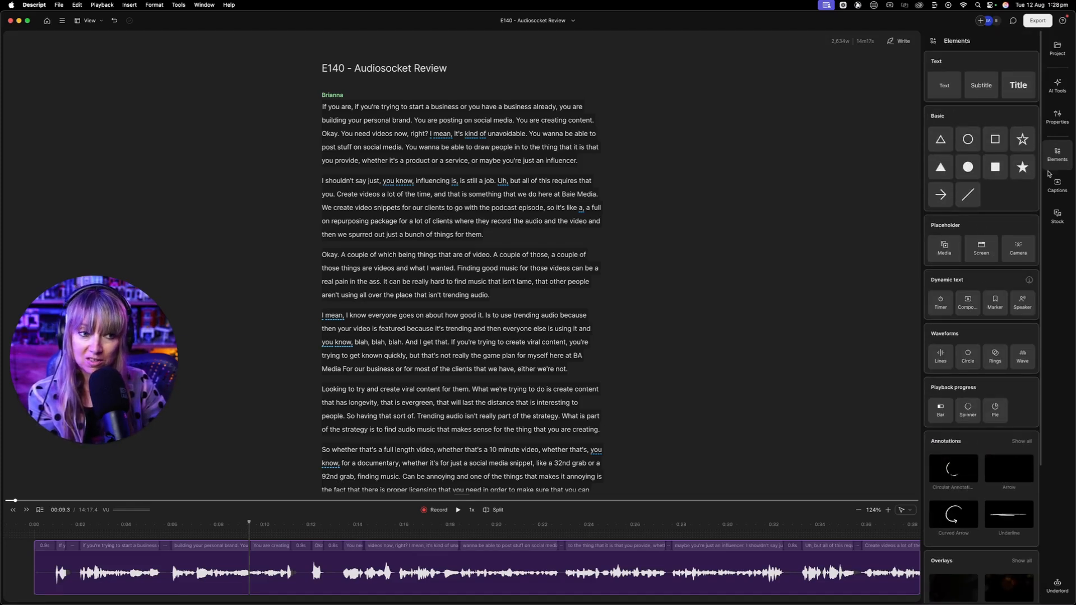
click(1058, 185)
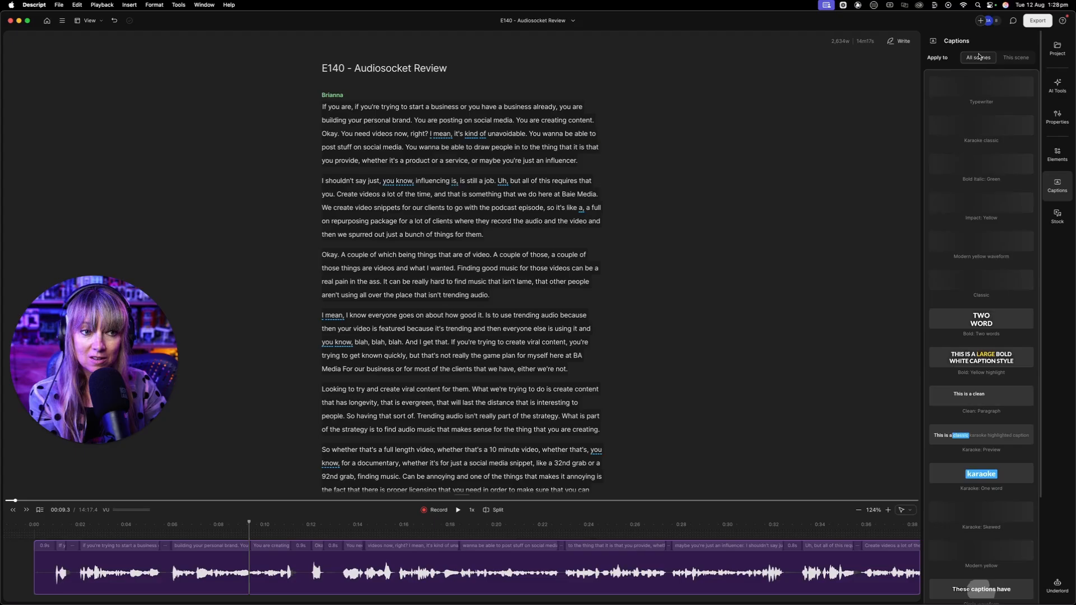
click(1012, 59)
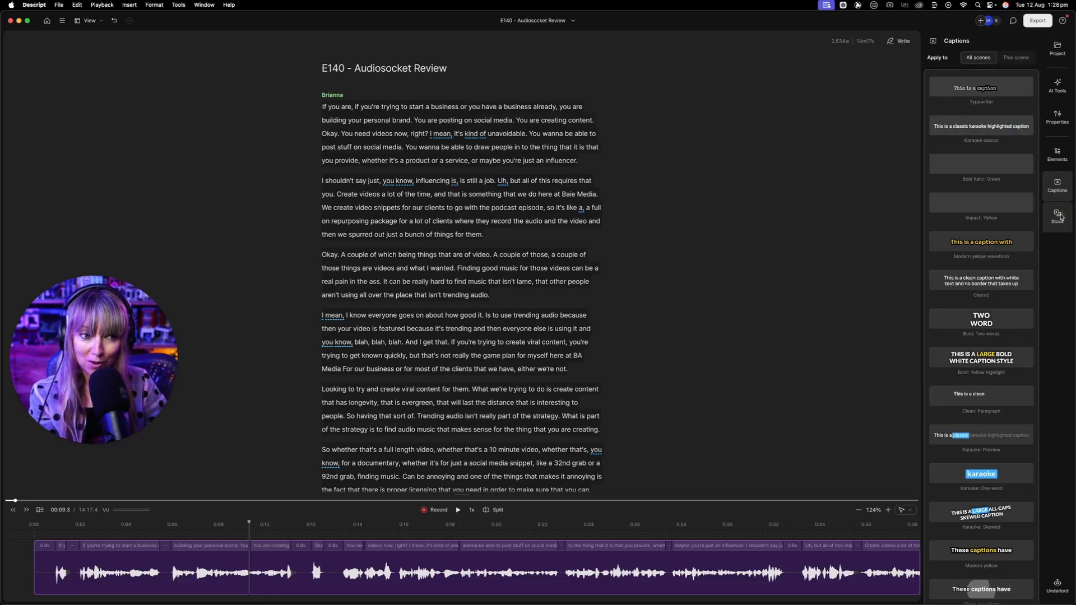
Browse the stock audio library, including the full list of music tracks, and return to the stock overview
click(1057, 216)
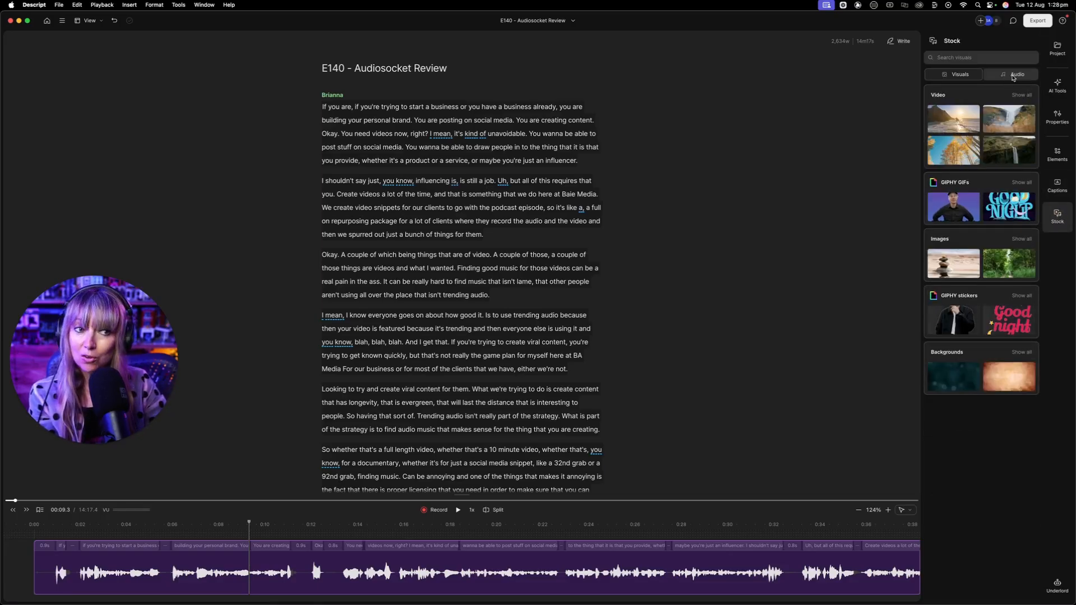
click(1013, 75)
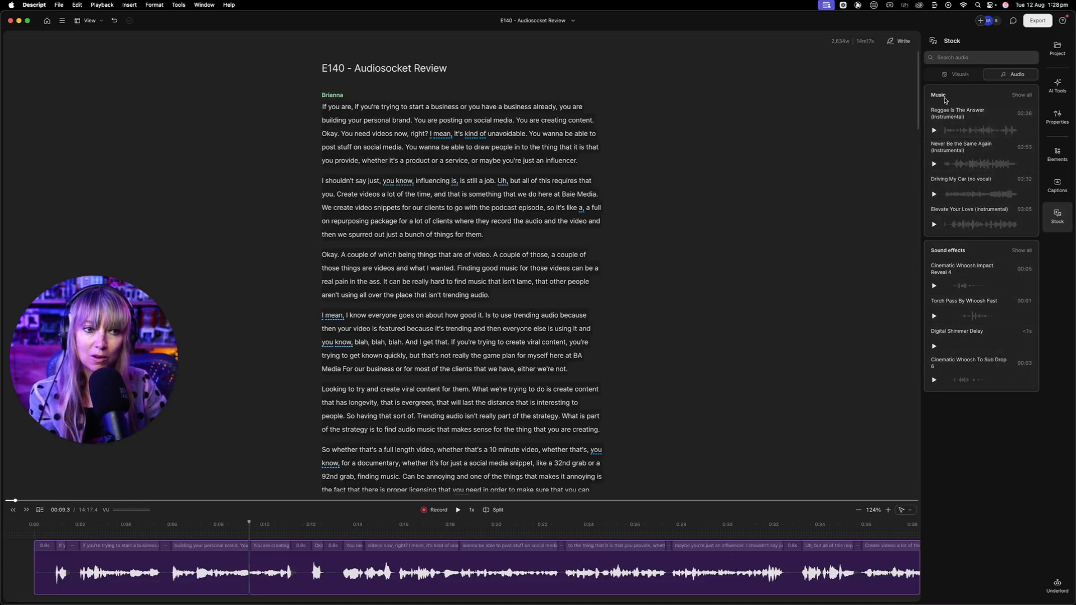
click(1017, 95)
scroll(967, 326, down, 3)
scroll(973, 331, down, 10)
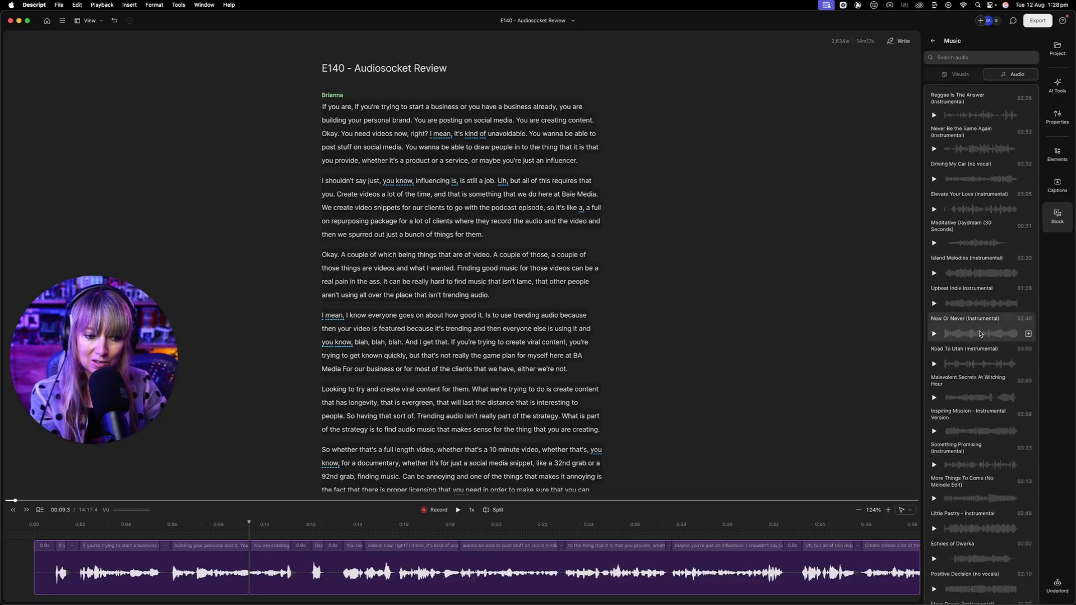
scroll(980, 335, down, 5)
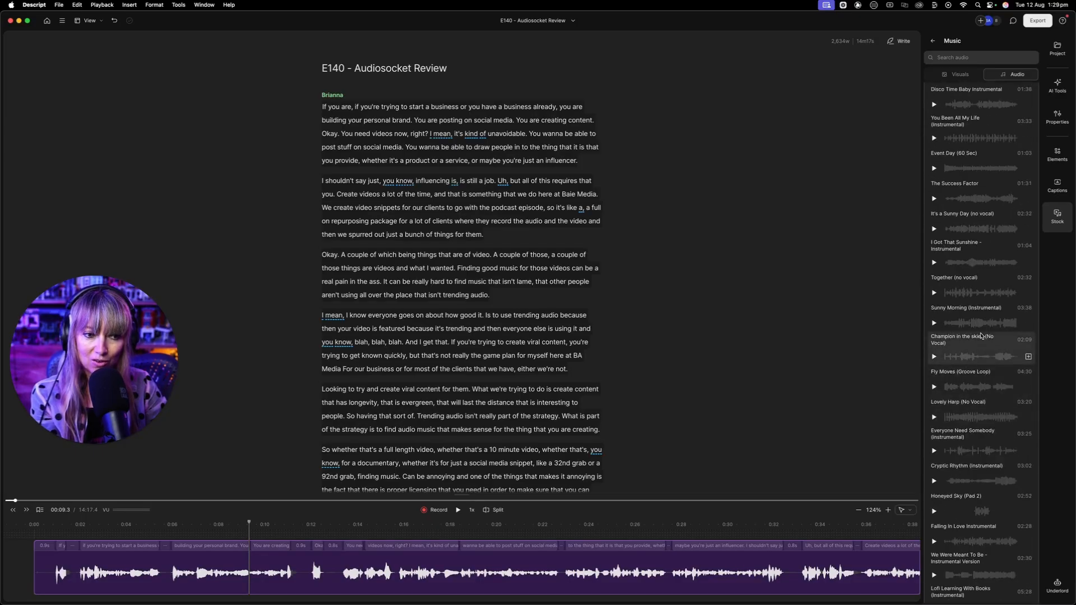
scroll(981, 347, down, 10)
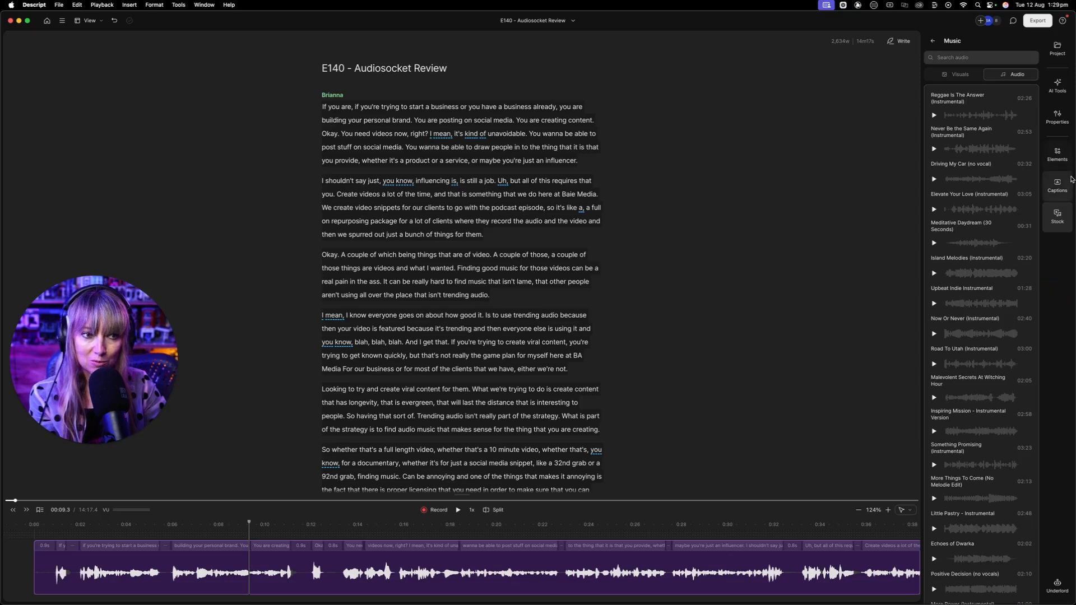
click(967, 58)
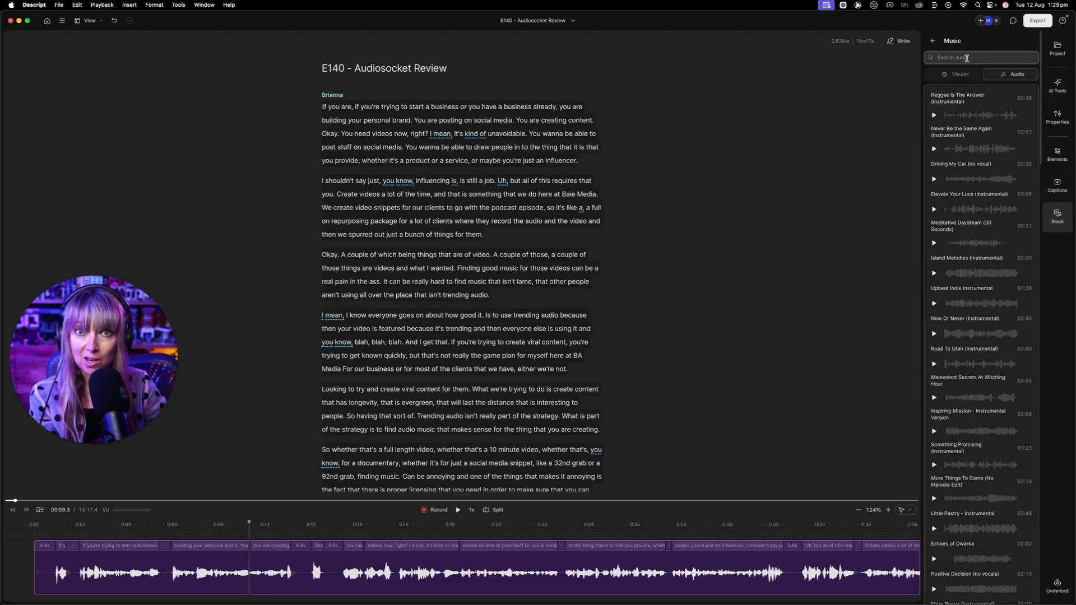
click(933, 40)
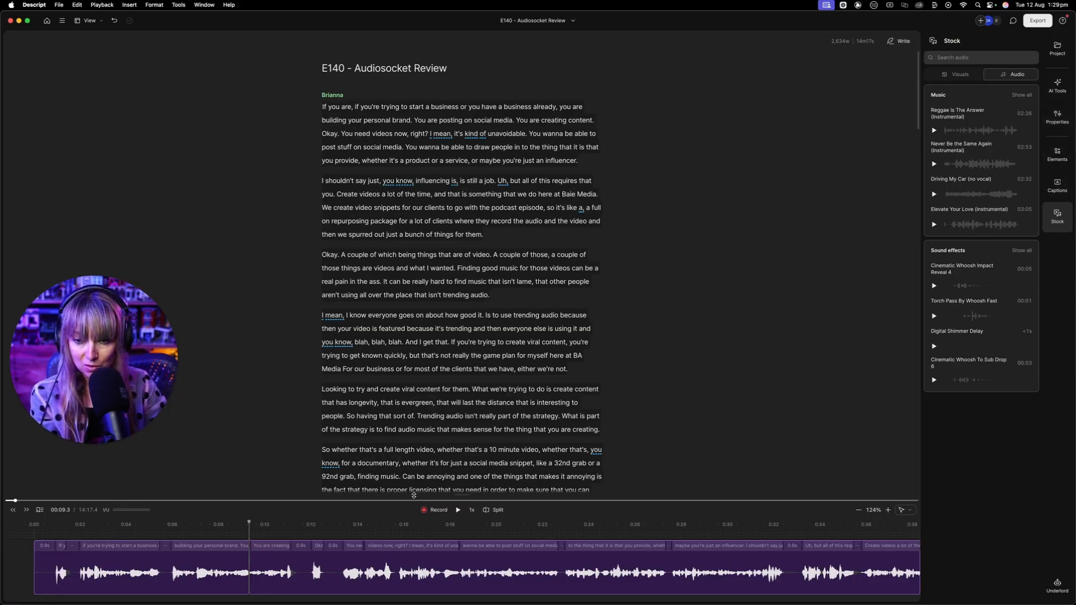
Enlarge the timeline area to fill most of the editor and zoom the timeline in and back out to 124%
drag(425, 493, 409, 193)
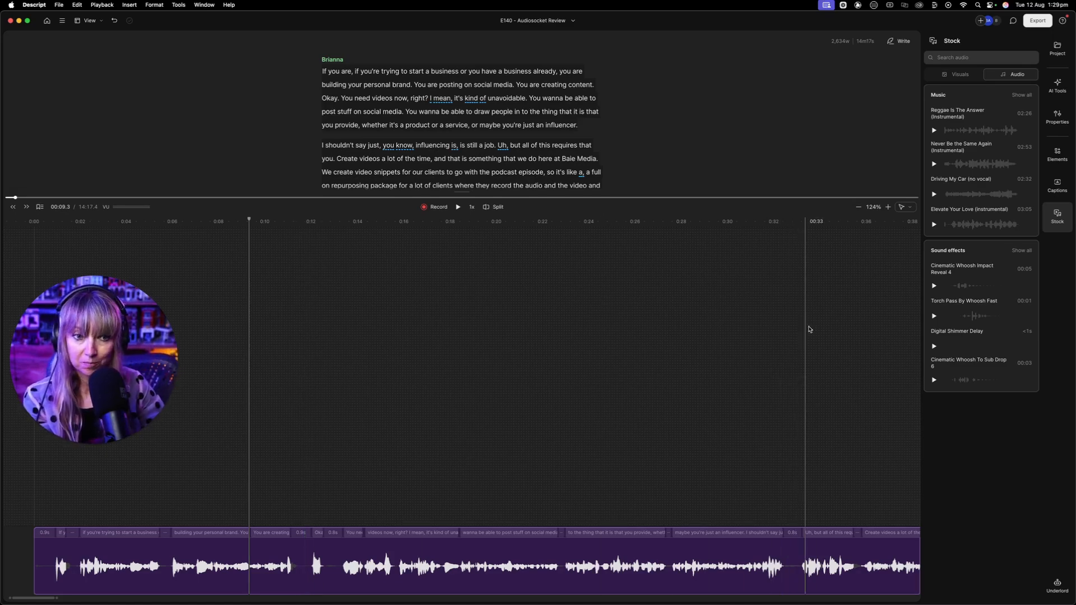
click(887, 209)
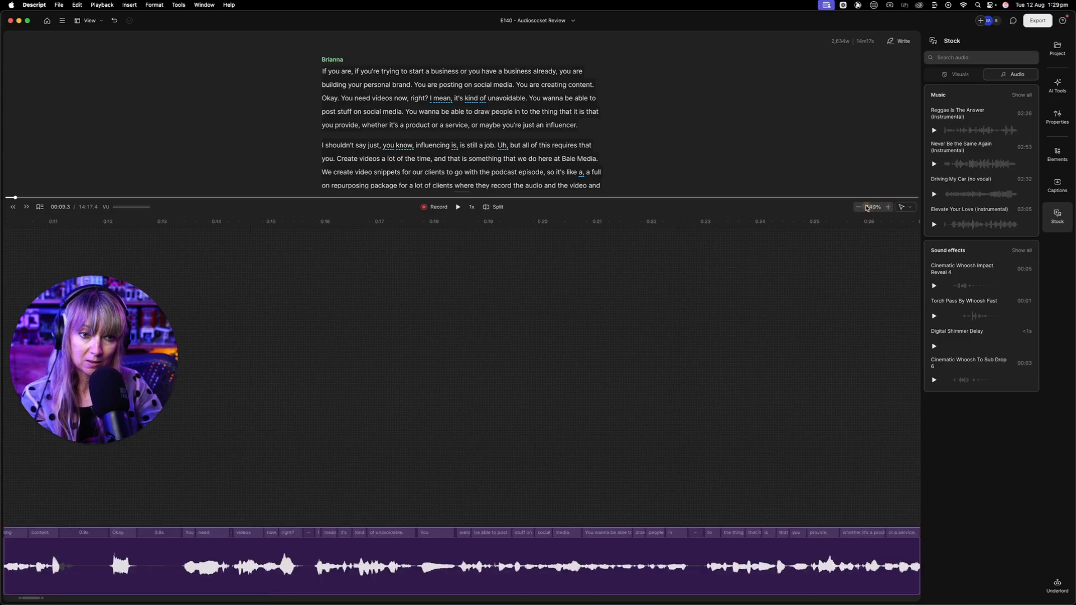
click(859, 208)
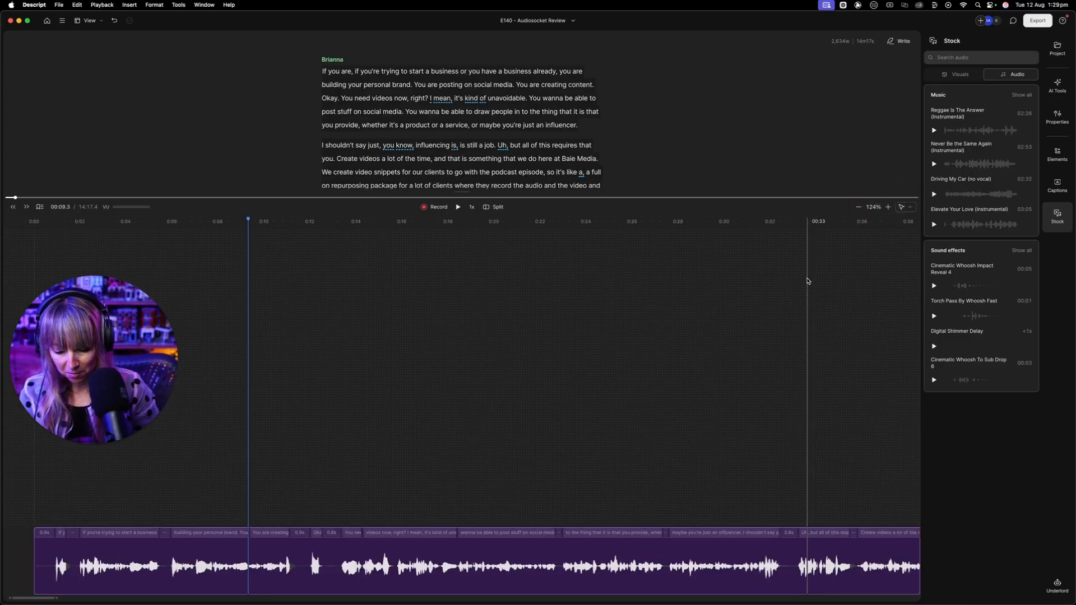
scroll(807, 281, up, 1)
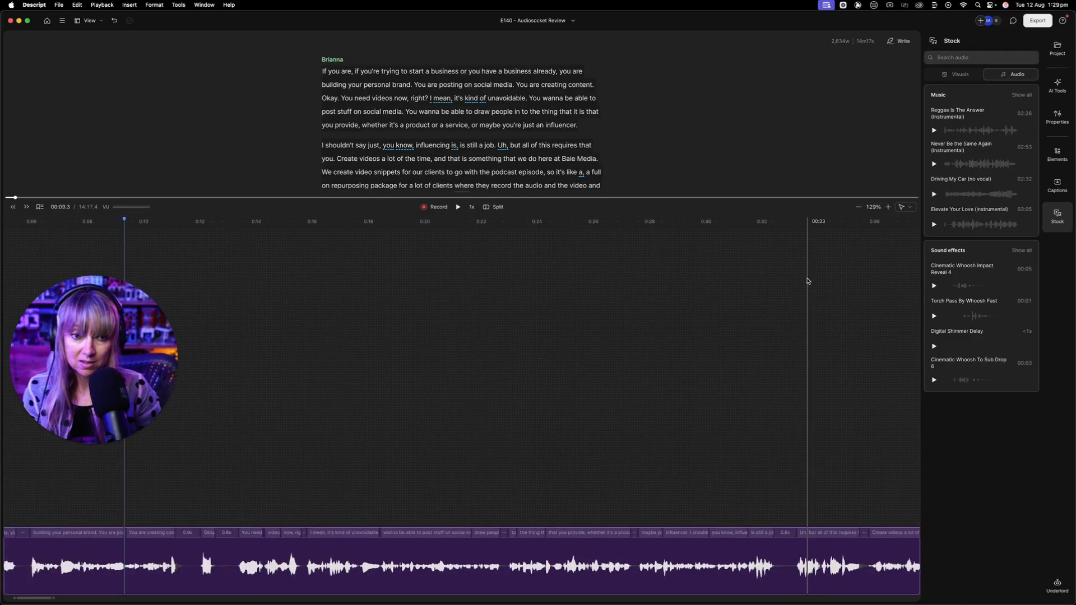
scroll(807, 281, down, 1)
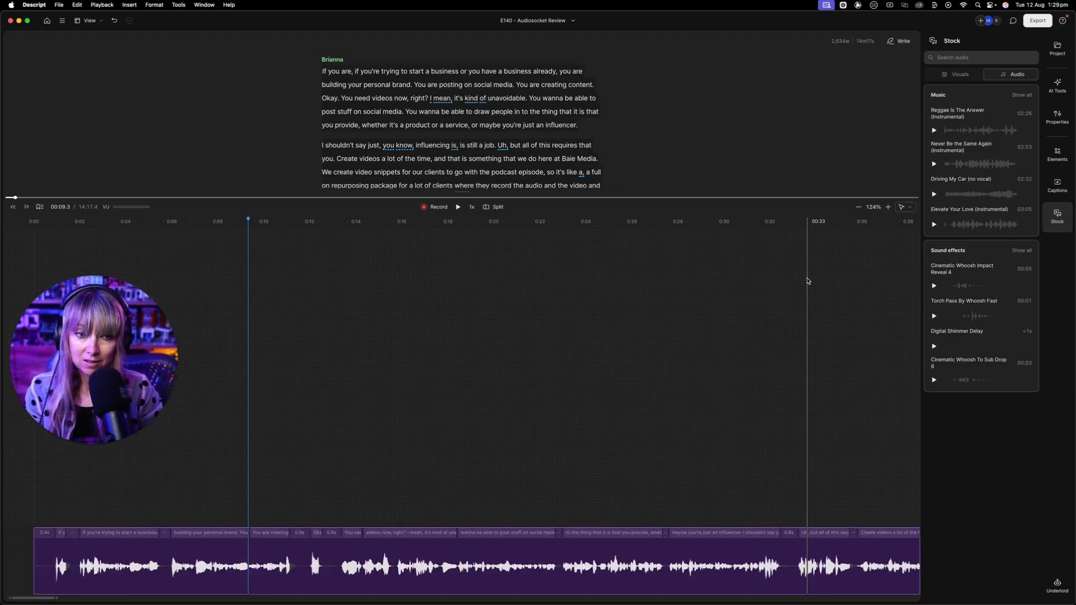
Look through the timeline cursor tools: Select, Hand, Blade, Range and Slip
click(910, 208)
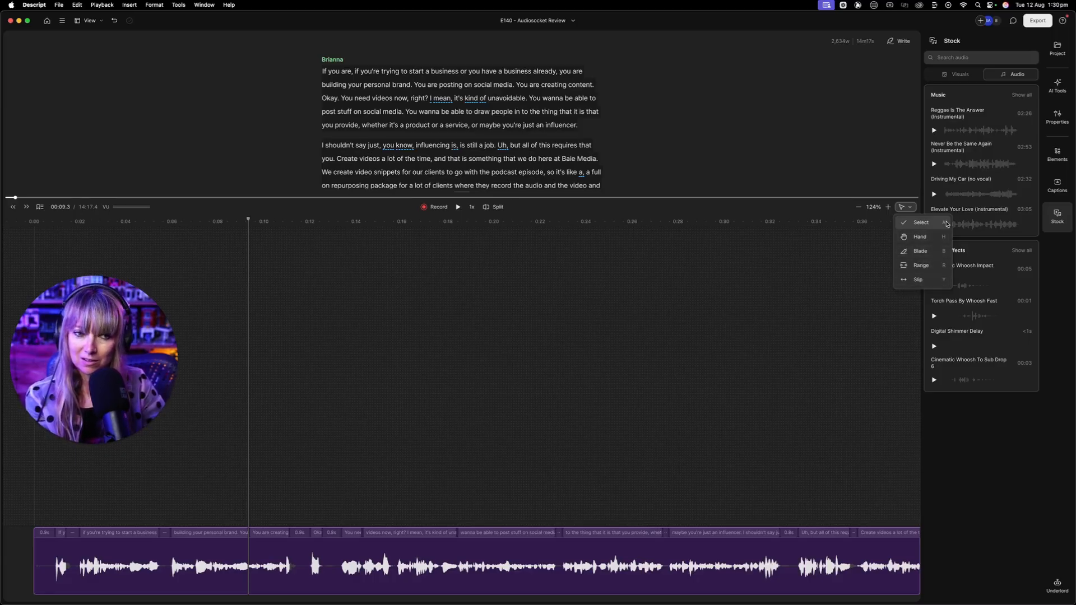
click(317, 353)
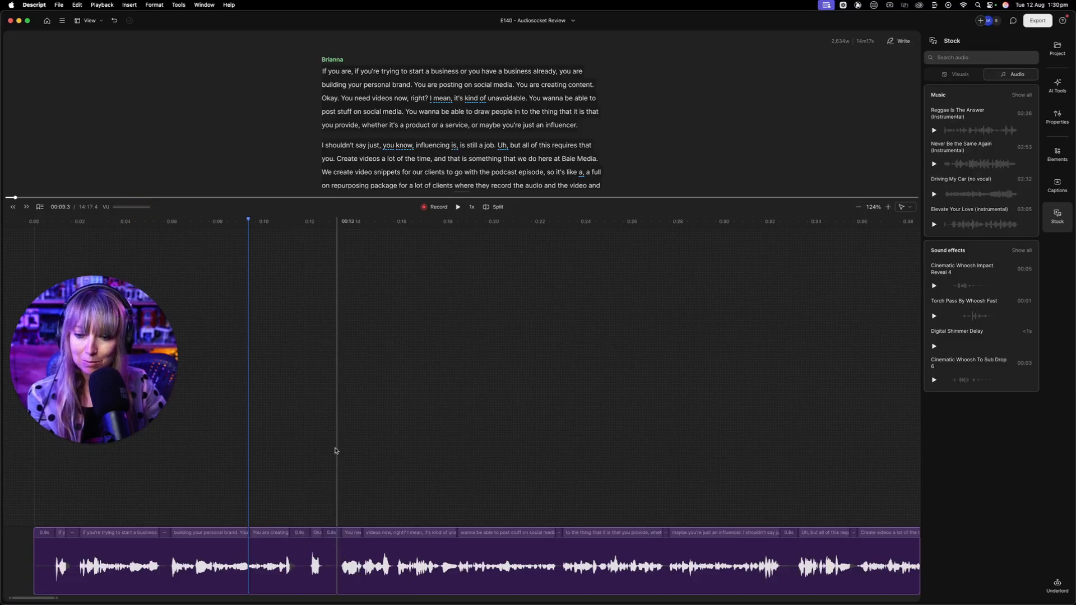
Play a short stretch of audio from about 13 seconds and scrub the playhead along the timeline to about 31.8 seconds
click(338, 455)
key(space)
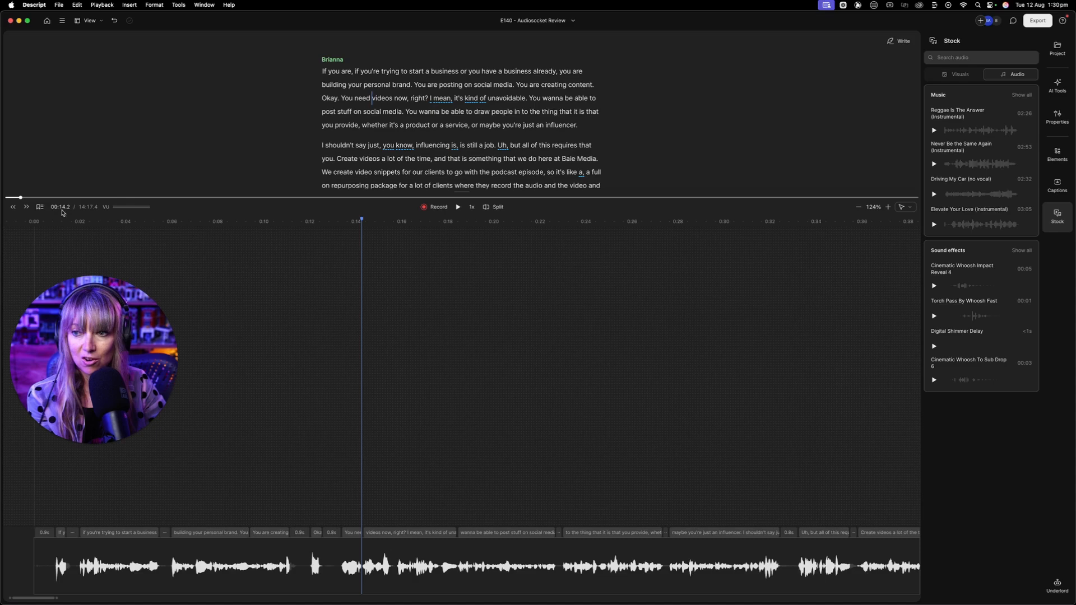
click(45, 227)
drag(32, 232, 496, 225)
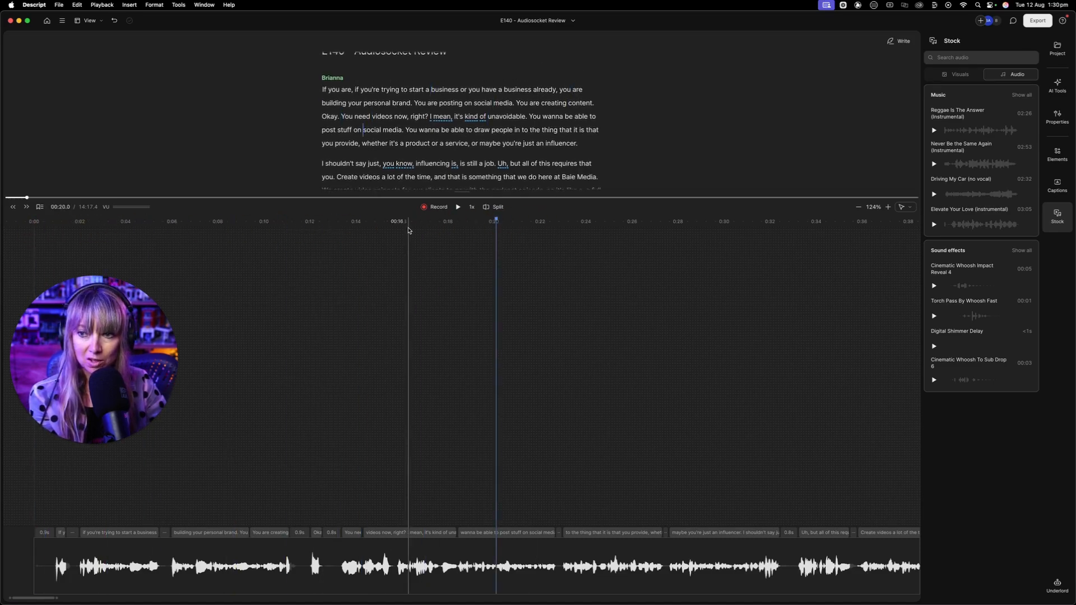
drag(630, 225, 767, 221)
click(466, 233)
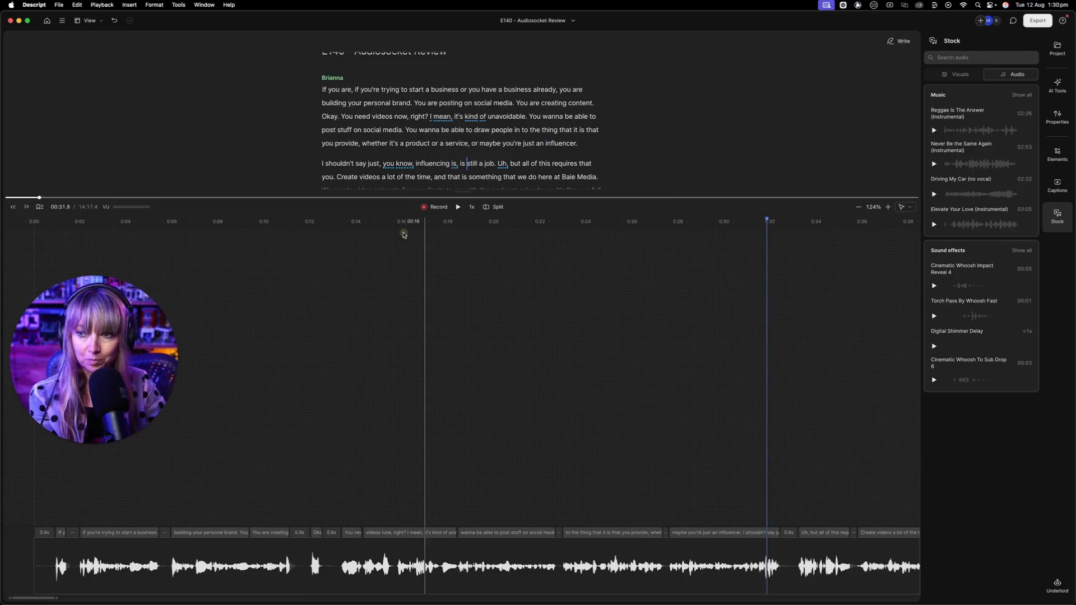
Review the options for jumping to the beginning or end of the composition and the available playback speeds
click(39, 207)
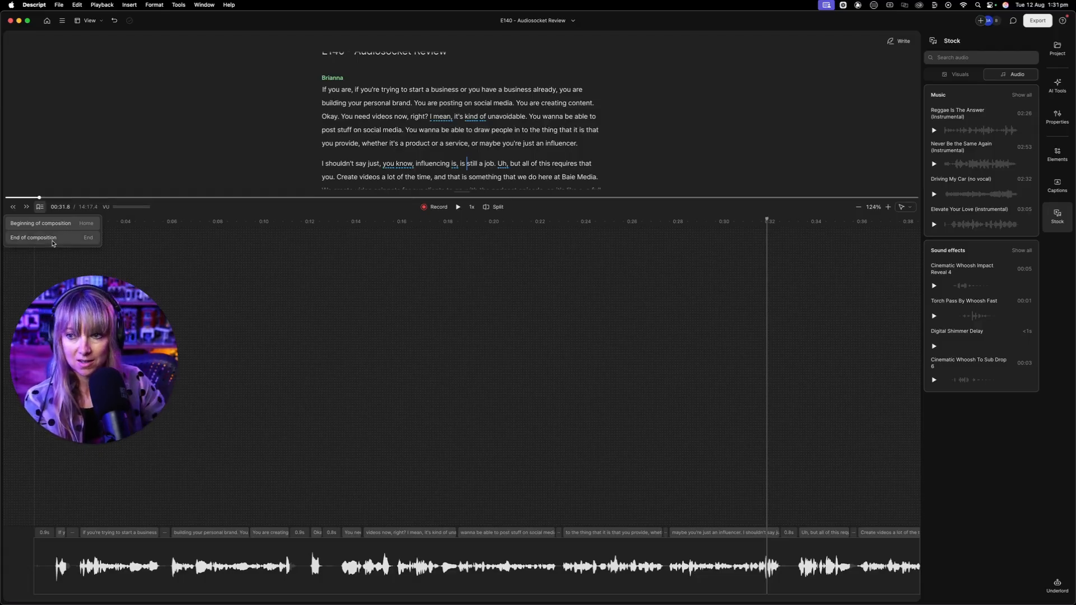
click(25, 208)
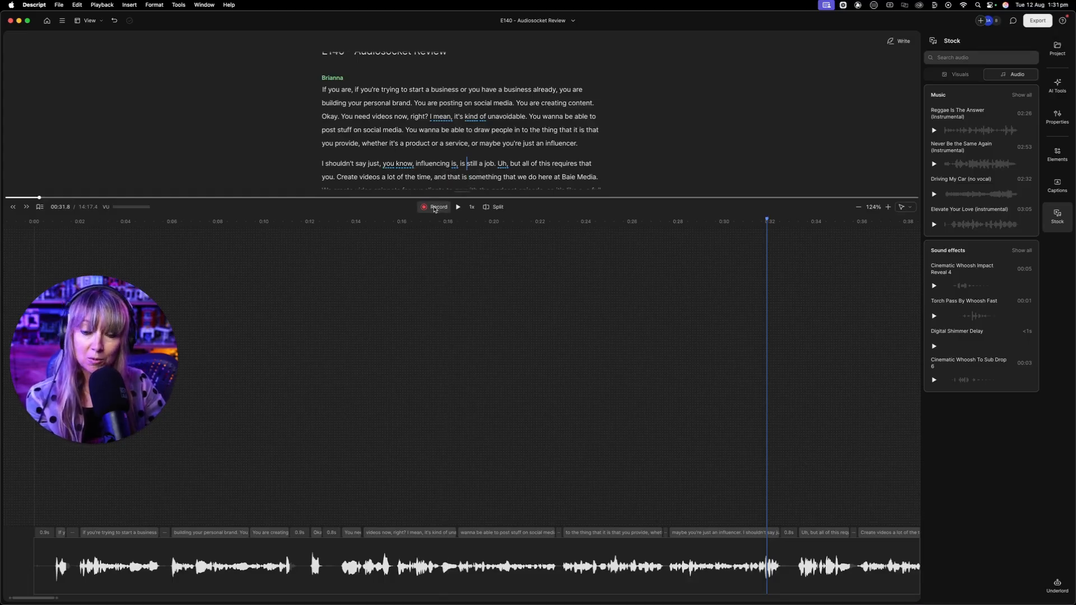
click(472, 207)
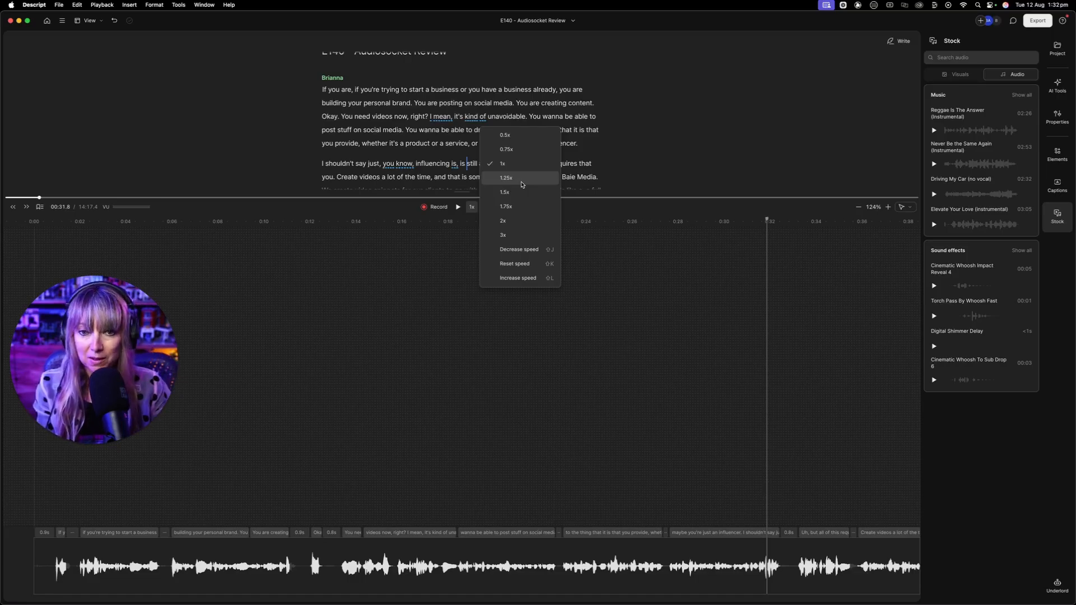
click(499, 306)
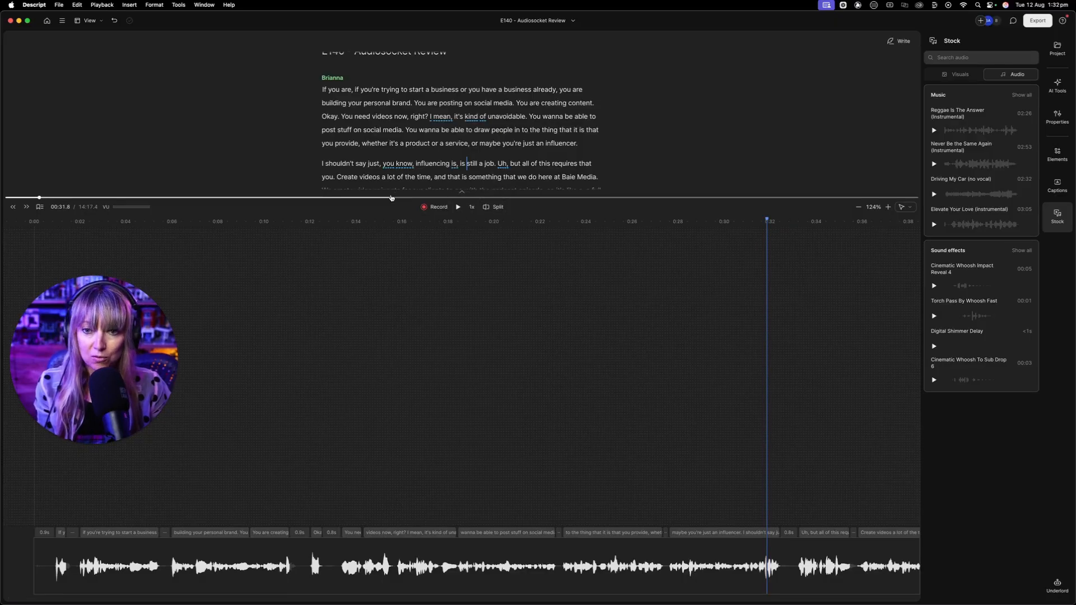
Shrink the timeline area to give the script more room, and hide the timeline and show it again
drag(391, 193, 392, 393)
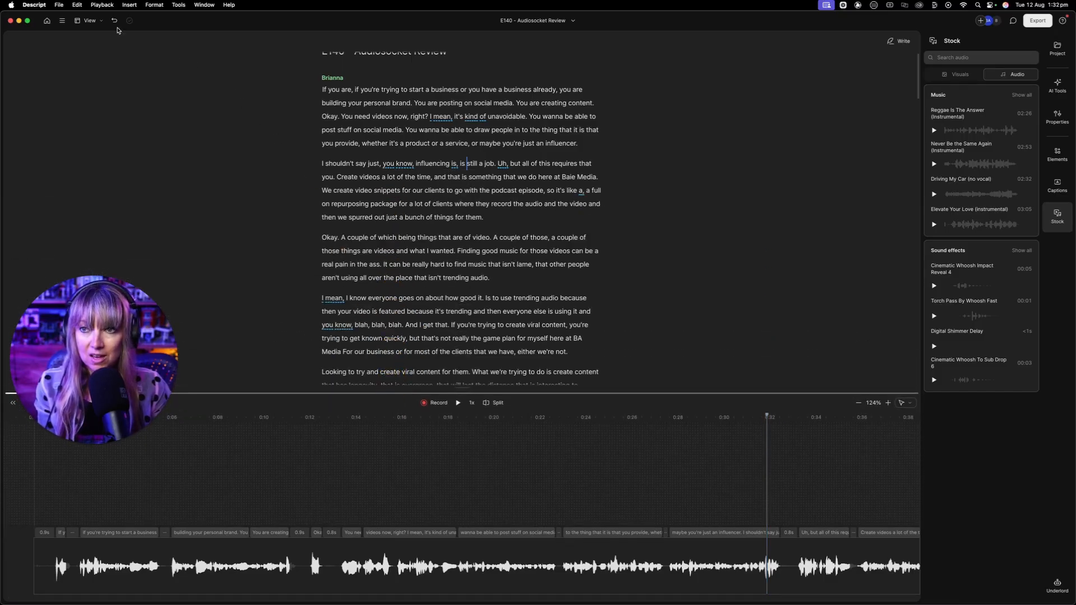
click(99, 22)
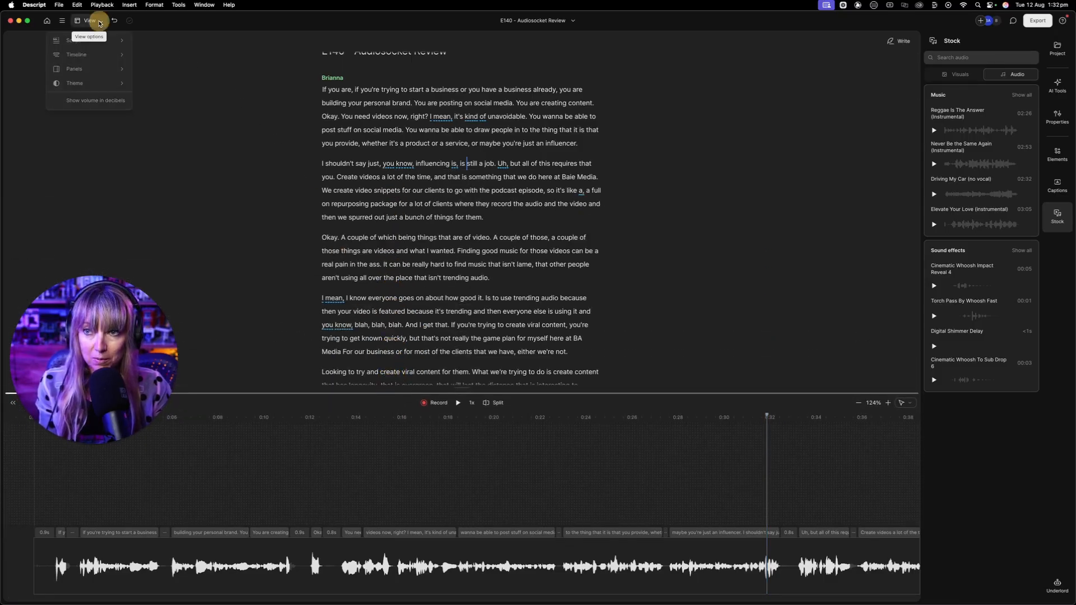
mouse_move(78, 44)
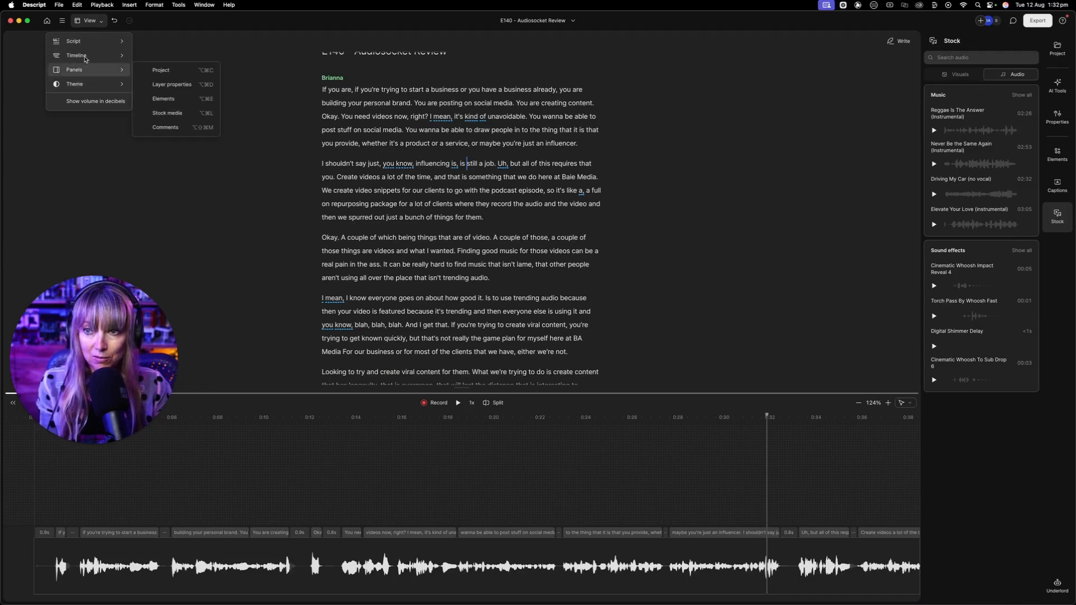
mouse_move(83, 57)
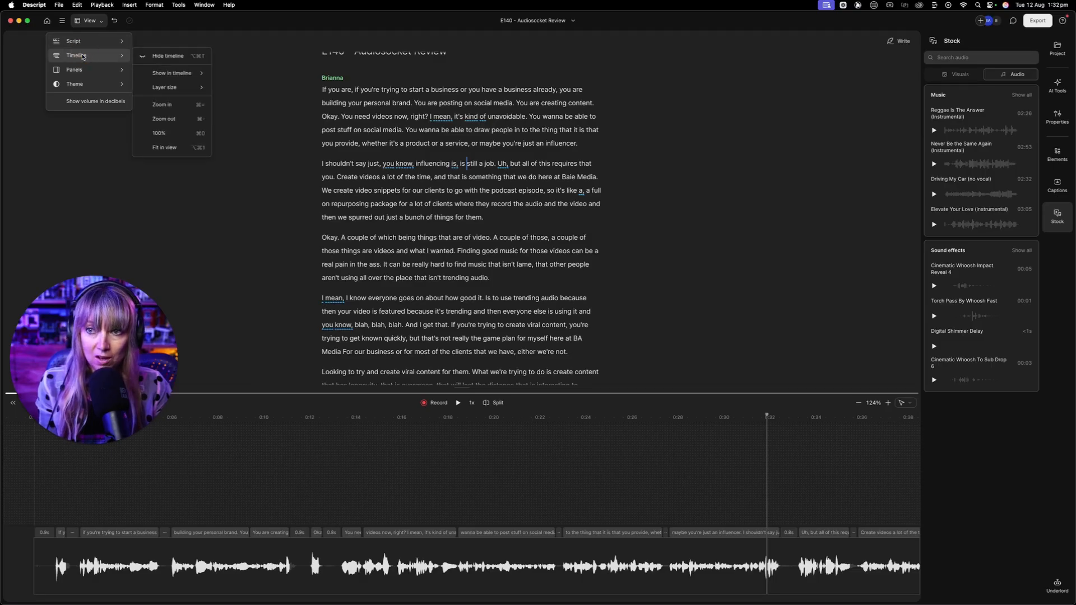
click(180, 58)
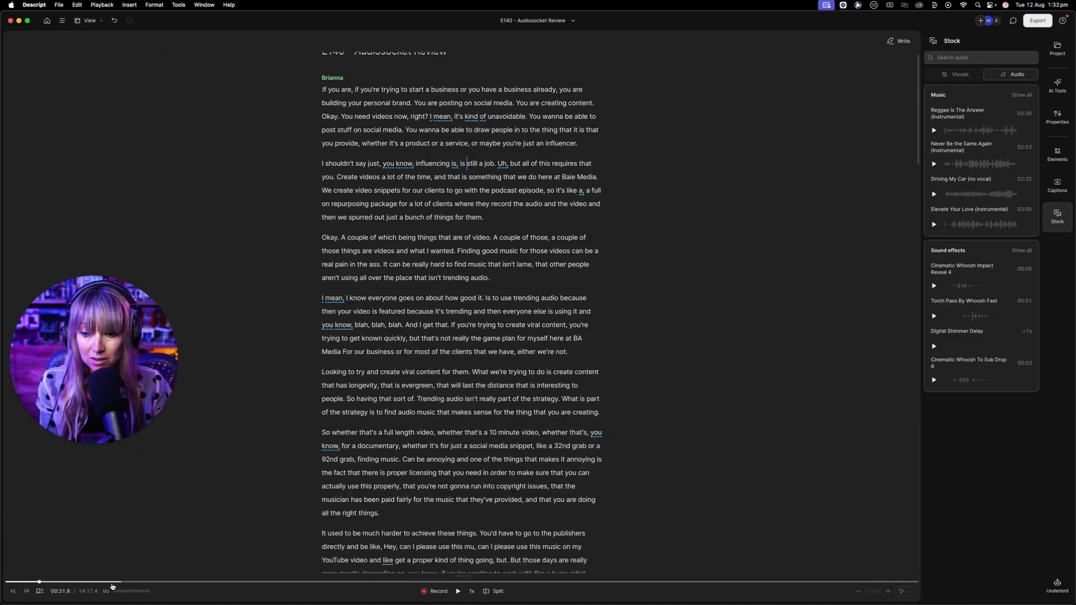
click(89, 20)
mouse_move(90, 56)
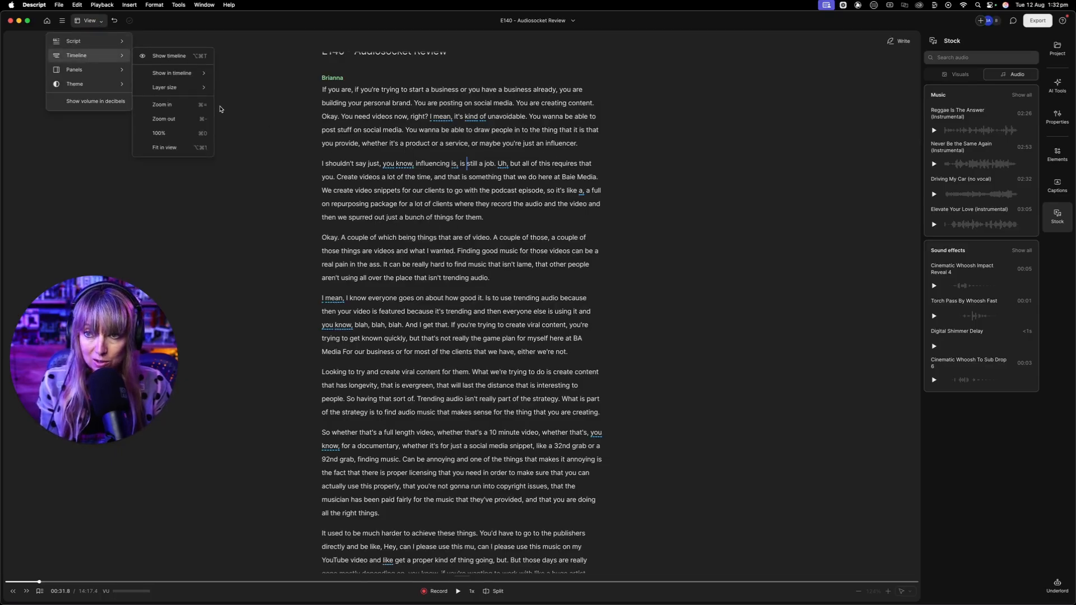
click(164, 59)
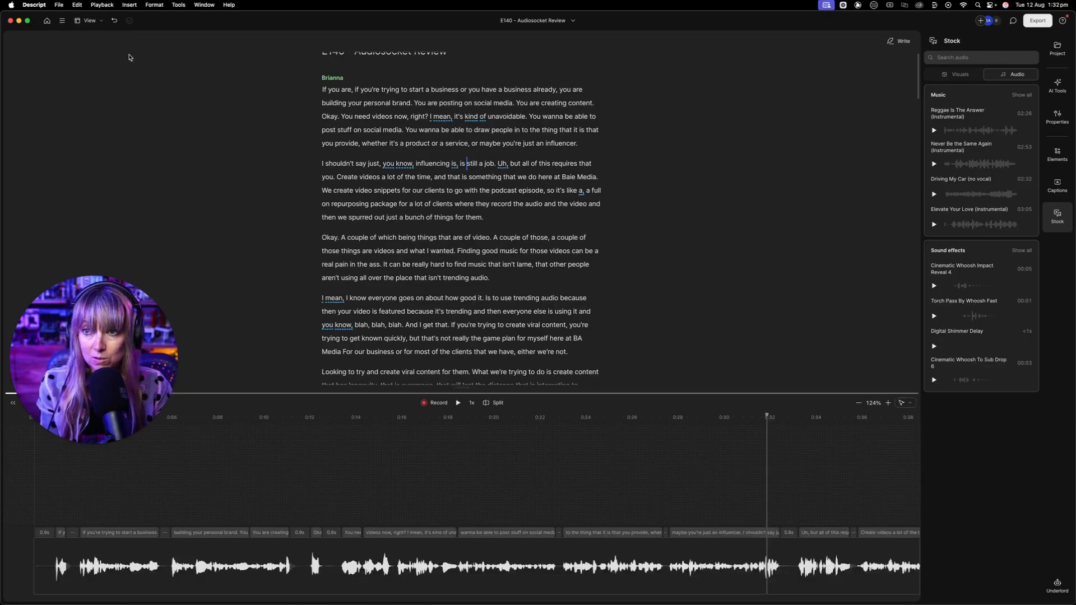
Switch the script's edit boundaries off and back on, and review its underlining options for filler words and word errors
click(99, 22)
mouse_move(84, 43)
click(178, 47)
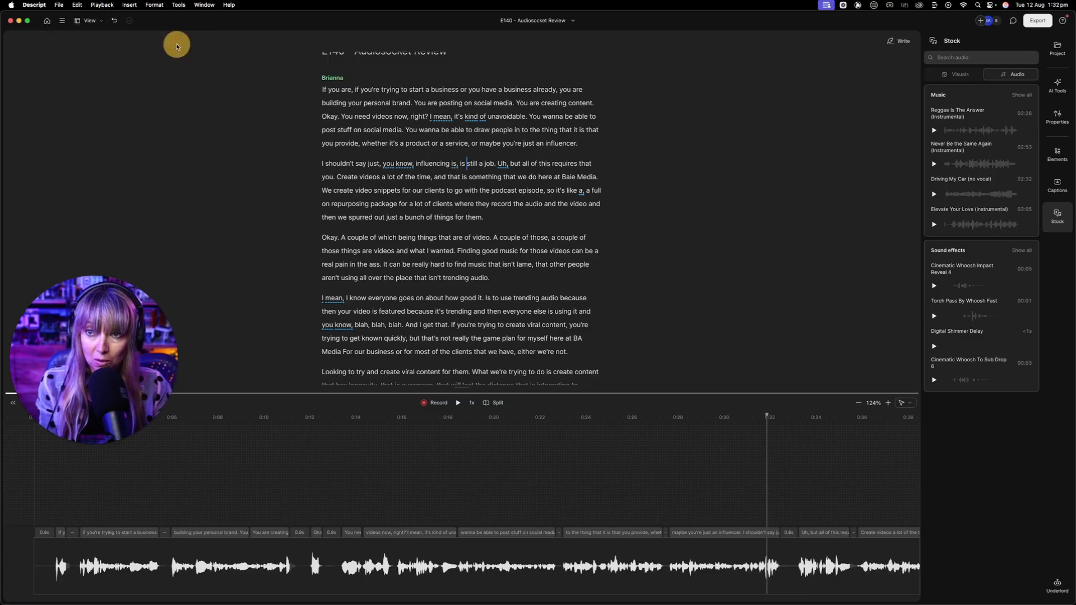
click(98, 23)
mouse_move(84, 41)
click(164, 45)
click(91, 21)
mouse_move(95, 44)
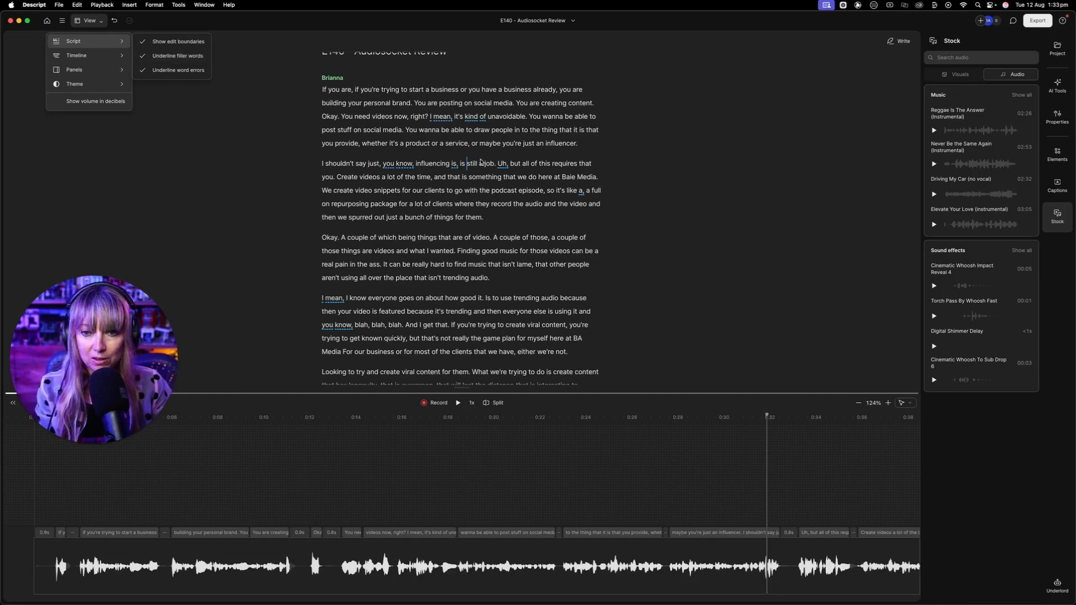
click(499, 280)
Skim through the transcript to examine the underlined filler words, and return to its beginning
scroll(499, 289, down, 5)
scroll(455, 211, down, 12)
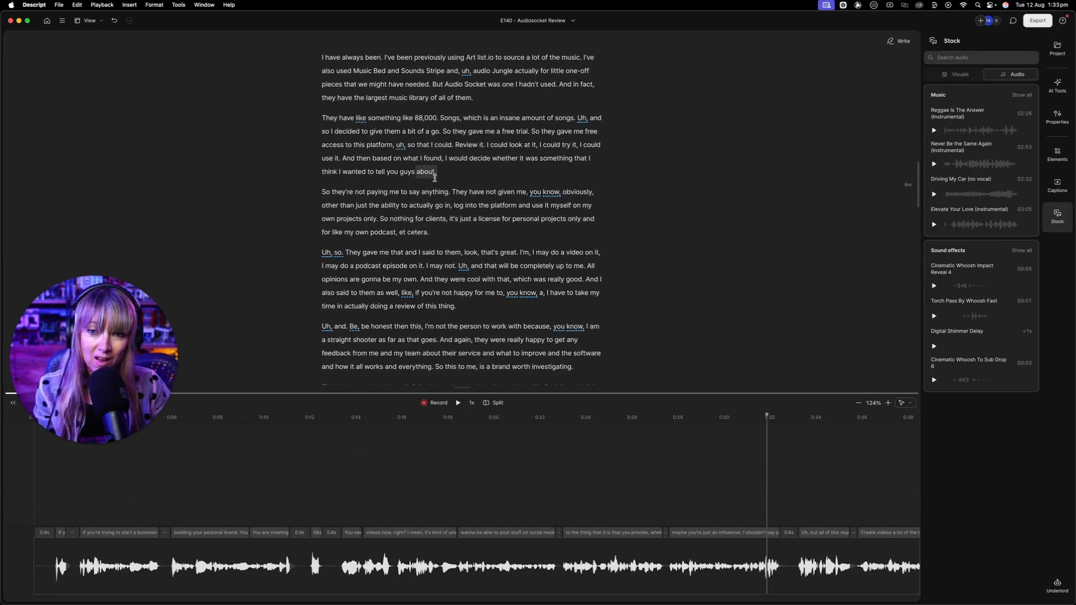
scroll(435, 179, down, 10)
scroll(436, 192, down, 15)
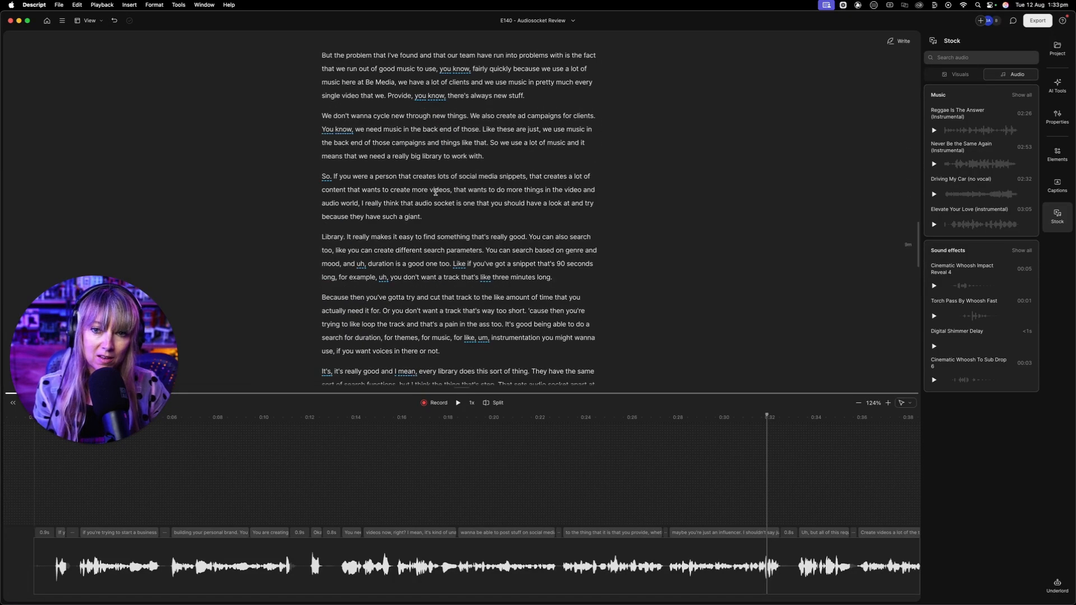
scroll(434, 193, down, 8)
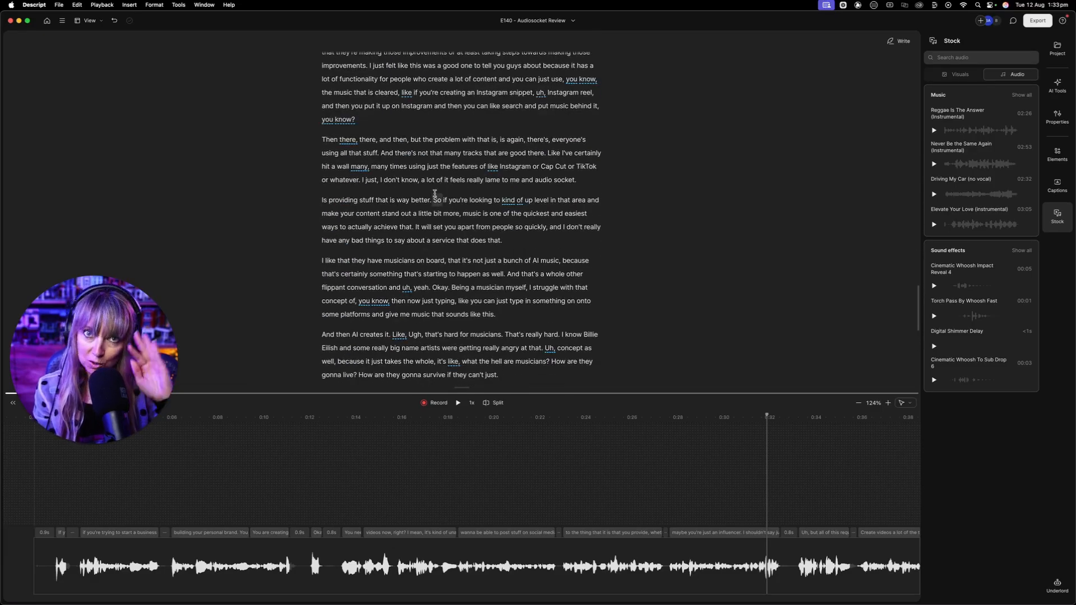
scroll(435, 193, up, 20)
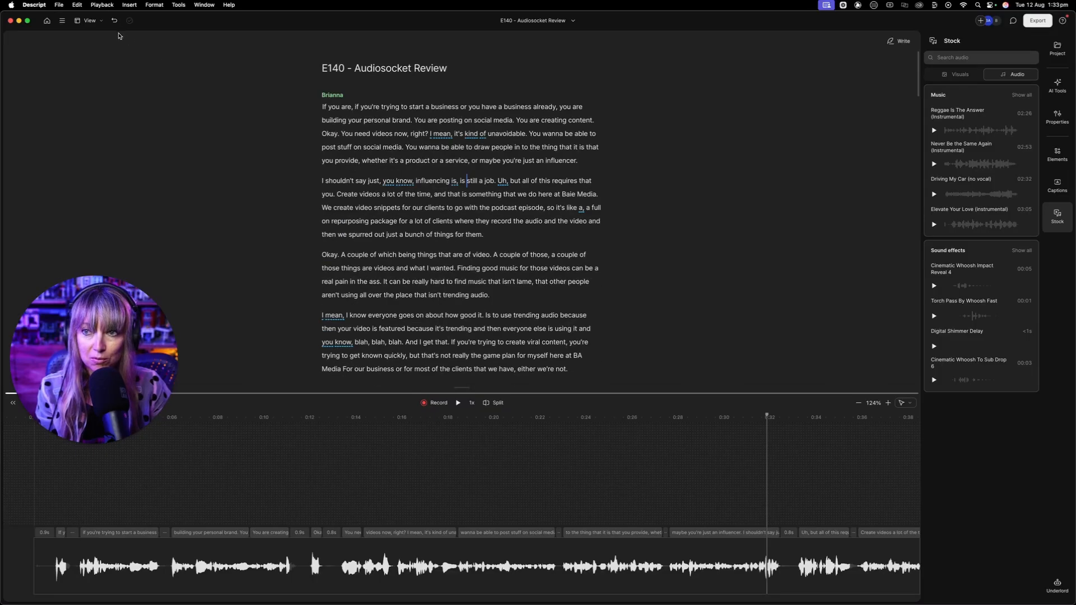
Review the timeline and panel view options, showing the layer properties and the project files
click(89, 21)
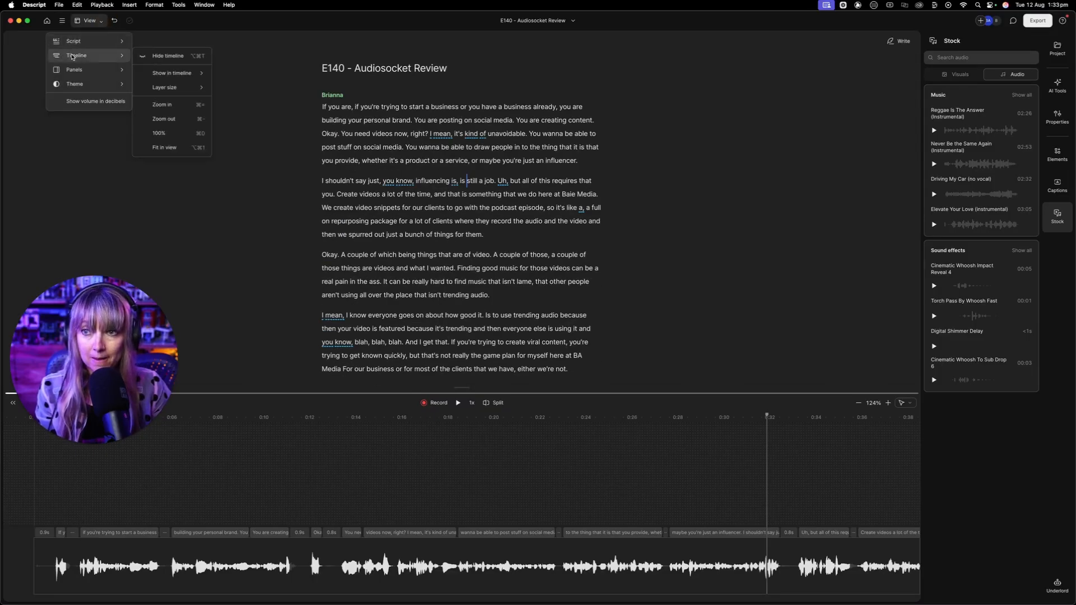
mouse_move(92, 73)
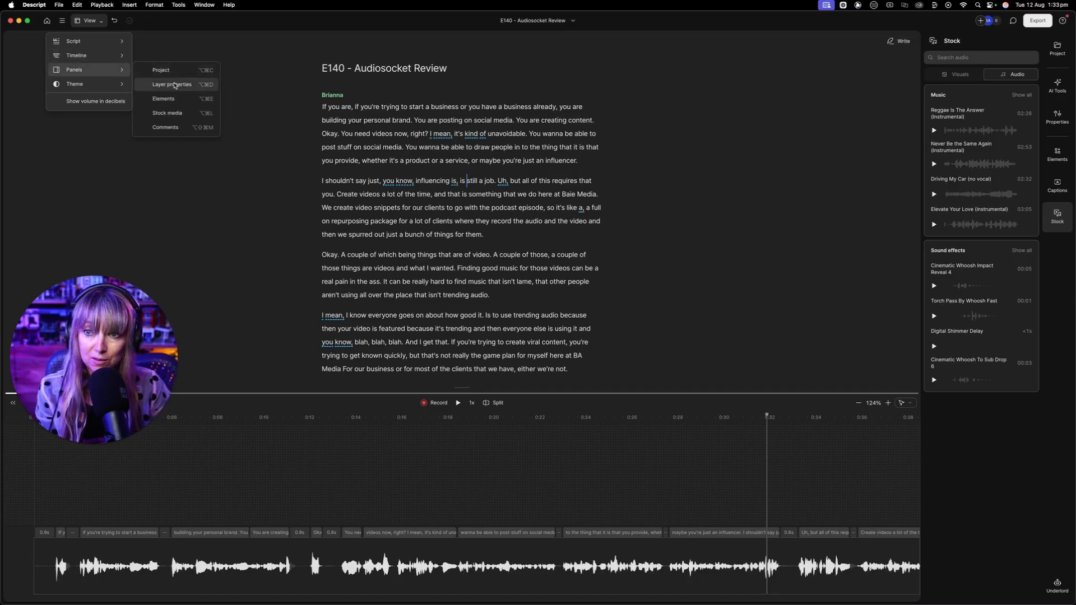
click(174, 84)
click(88, 20)
mouse_move(117, 70)
click(170, 72)
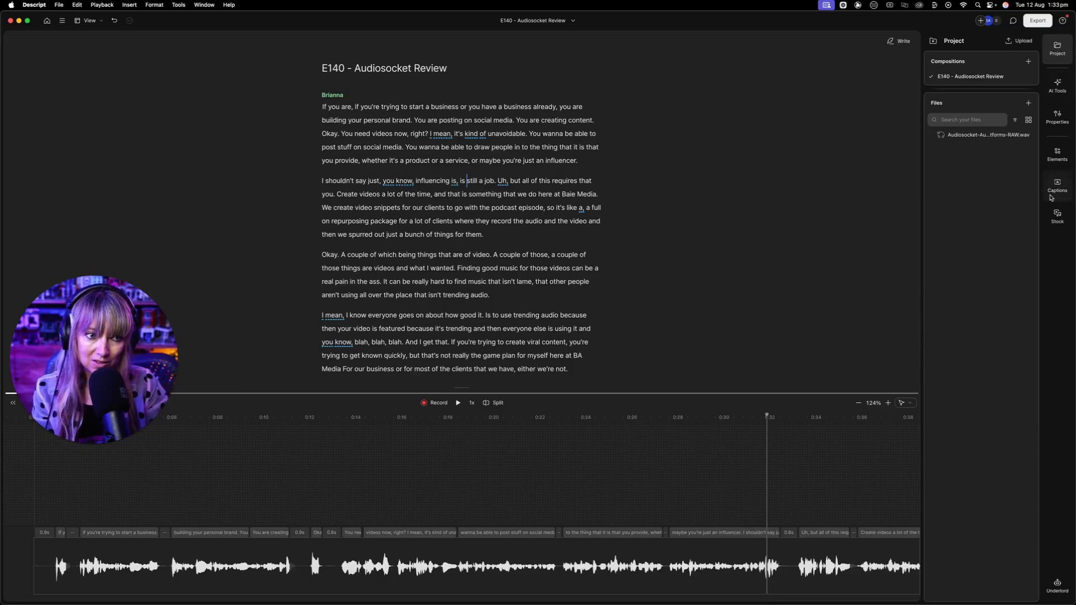
Look through the AI Tools, Properties, Elements, Captions and Stock panels, and return to the project files
click(1063, 84)
click(1059, 119)
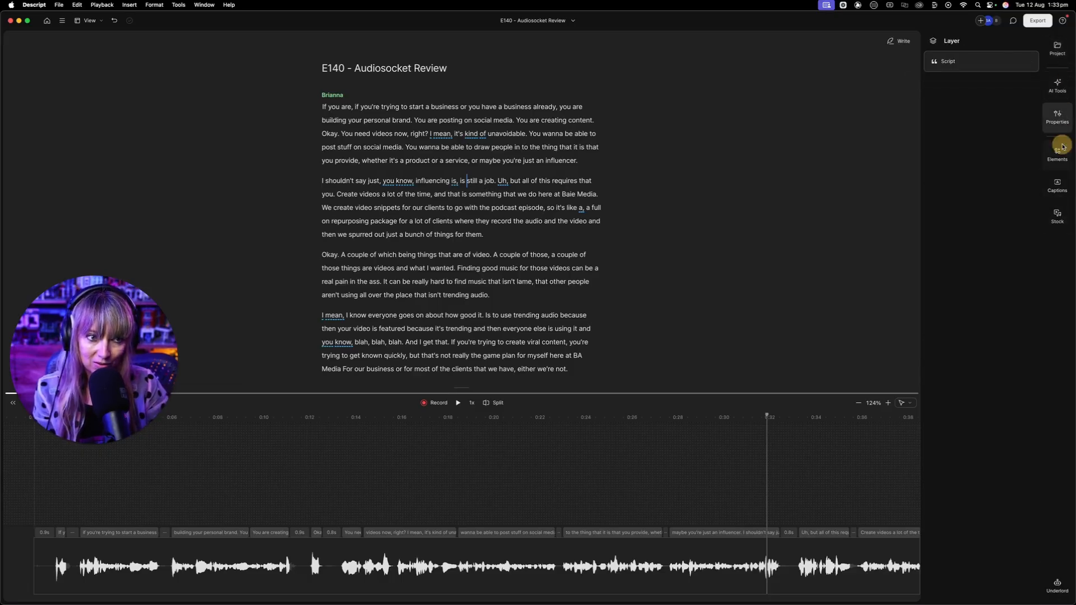
click(1058, 156)
click(1056, 193)
click(1058, 215)
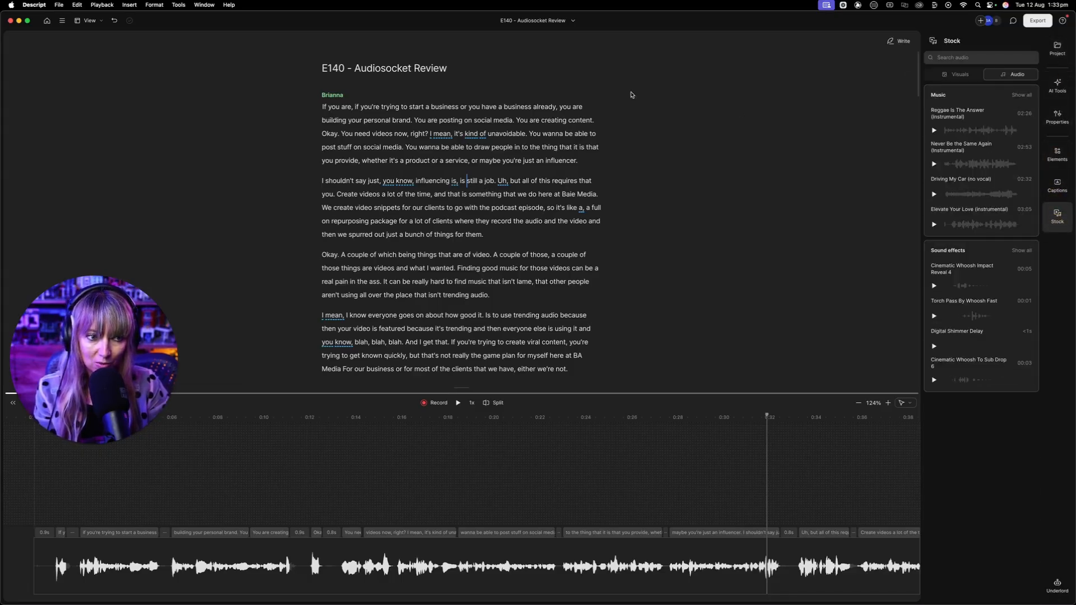
click(89, 20)
mouse_move(107, 70)
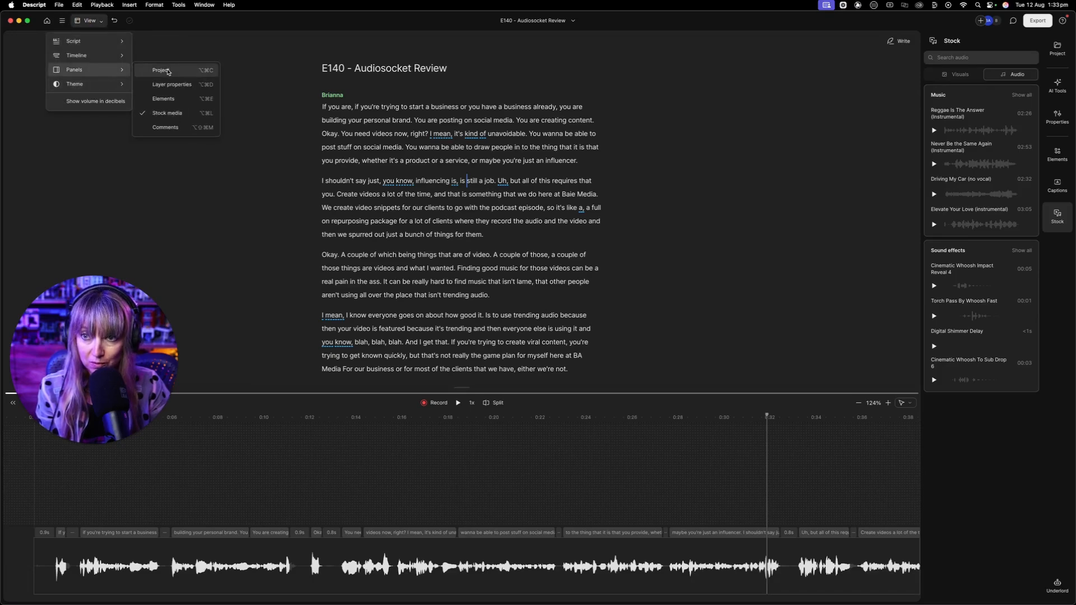
click(167, 71)
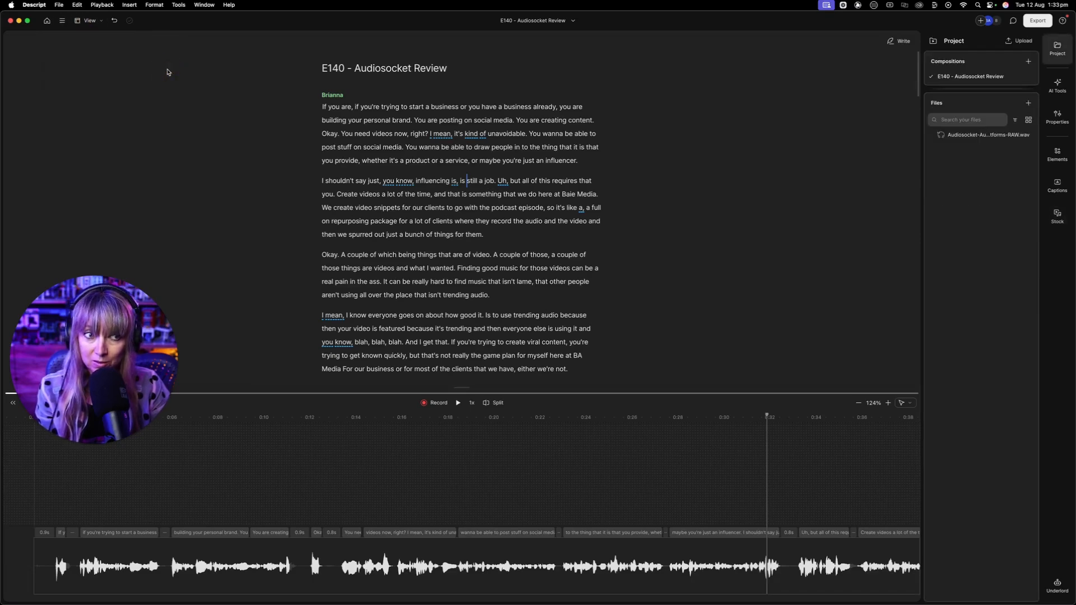
Look through the application's main command groups, including the Window commands, without choosing any
click(62, 22)
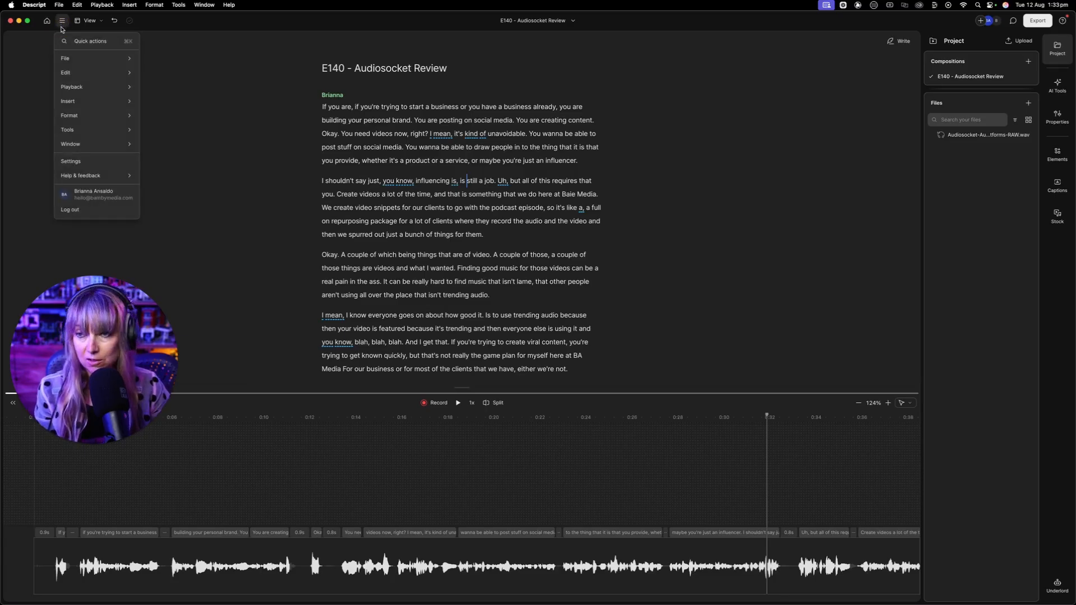
mouse_move(74, 88)
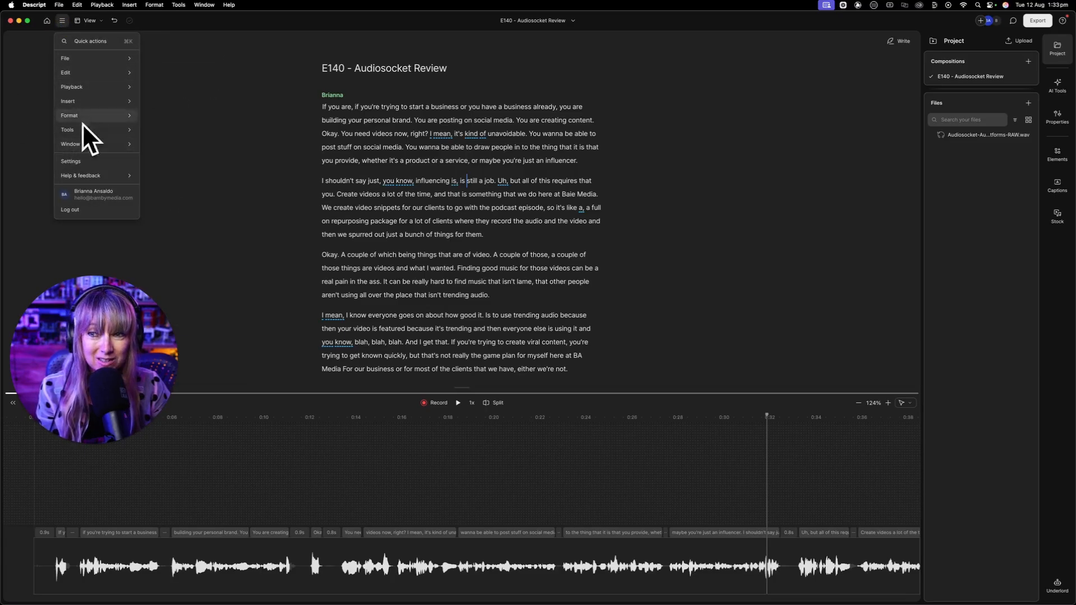
mouse_move(94, 147)
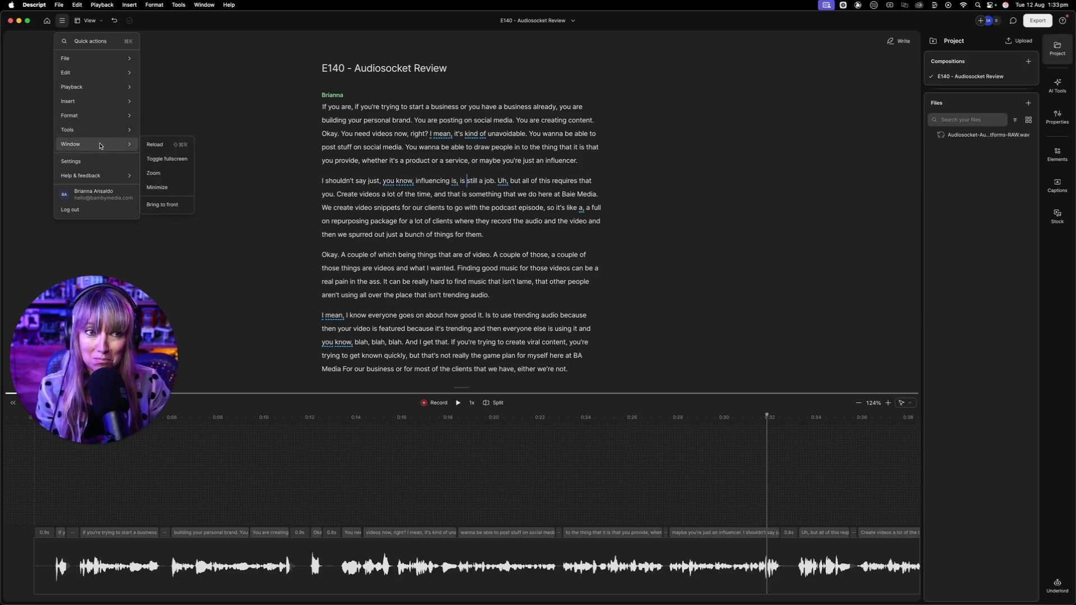
click(215, 82)
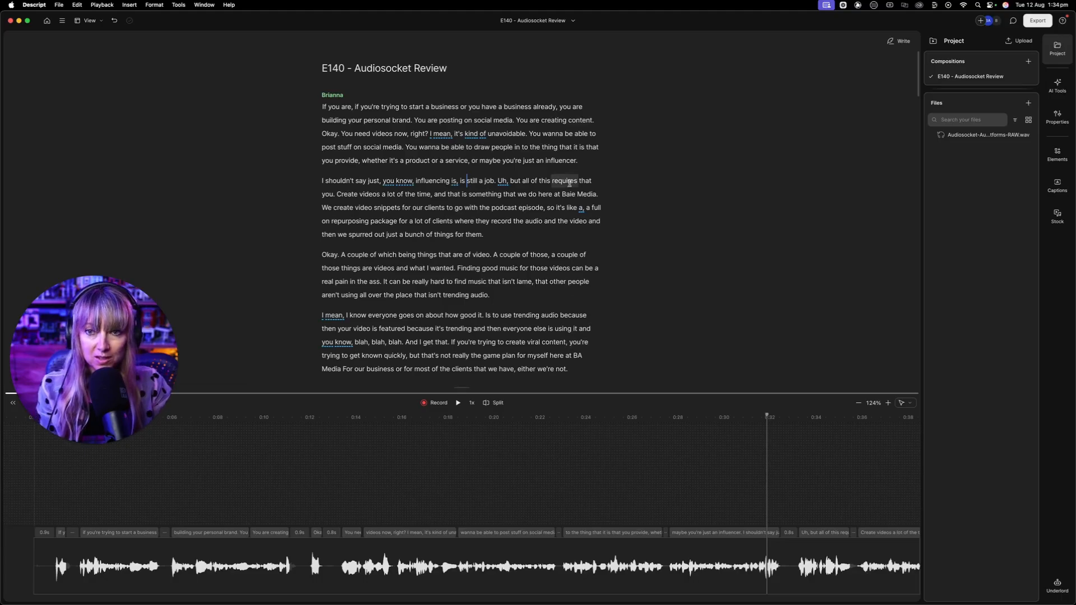
Show the available AI tools for sound, look, repurposing and publishing
drag(113, 353, 162, 241)
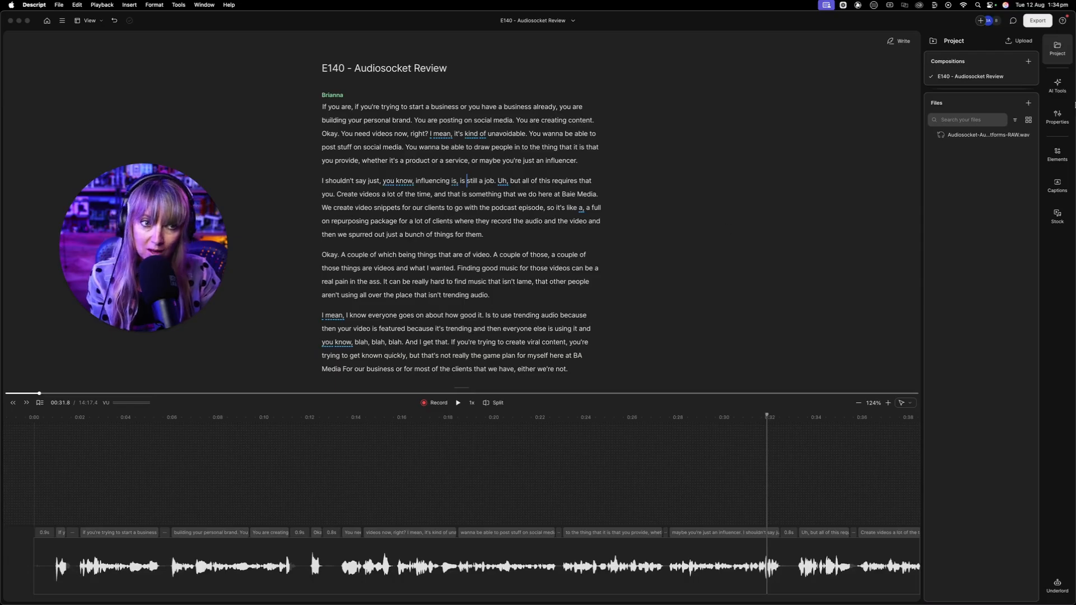
click(1059, 88)
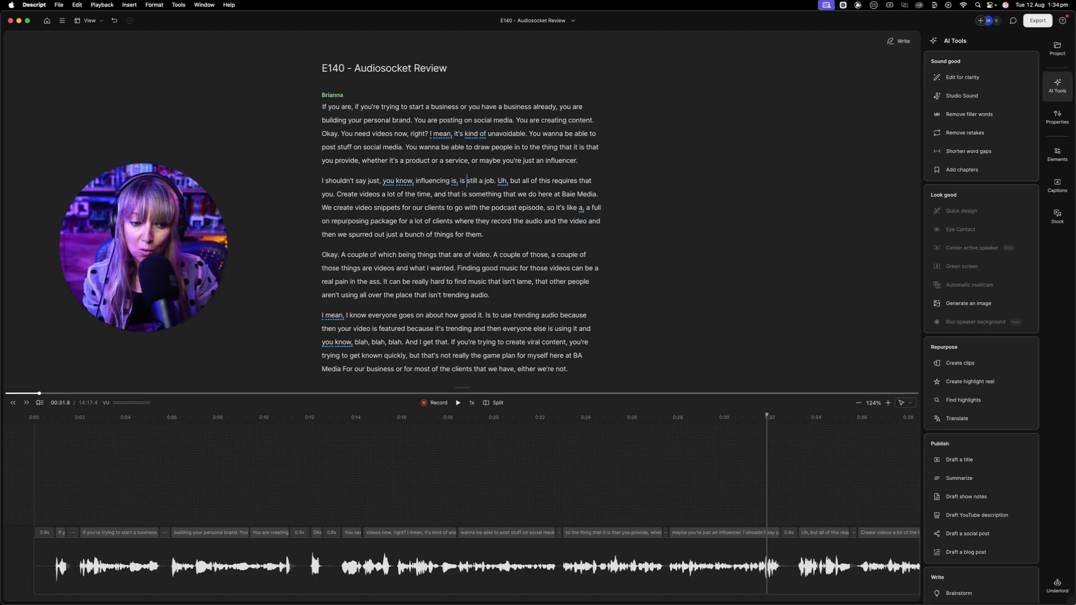
Look at the Underlord assistant and return to the list of AI tools
click(1057, 585)
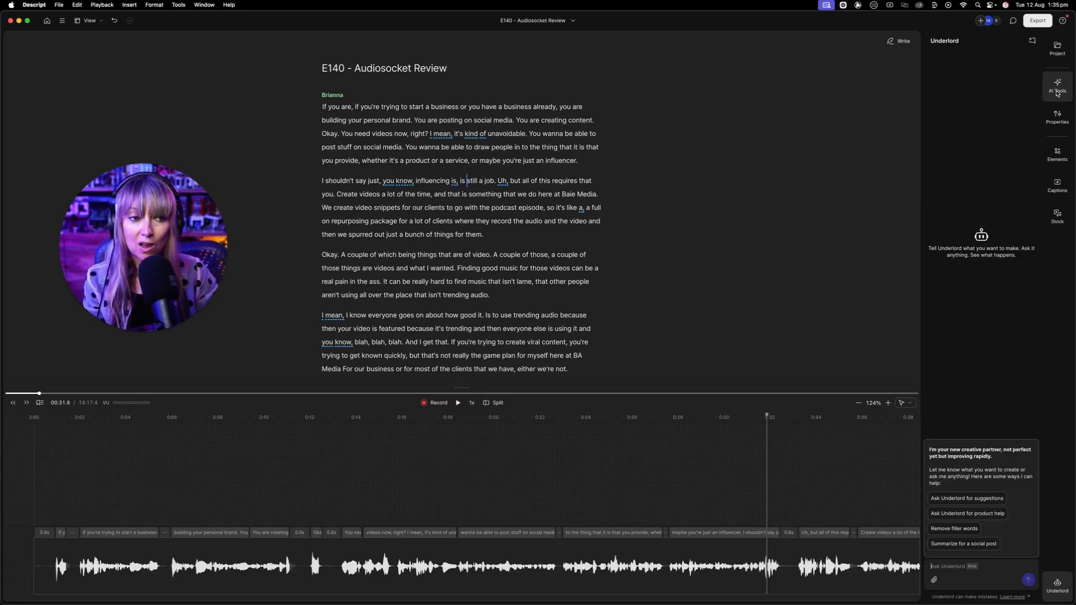
click(1057, 89)
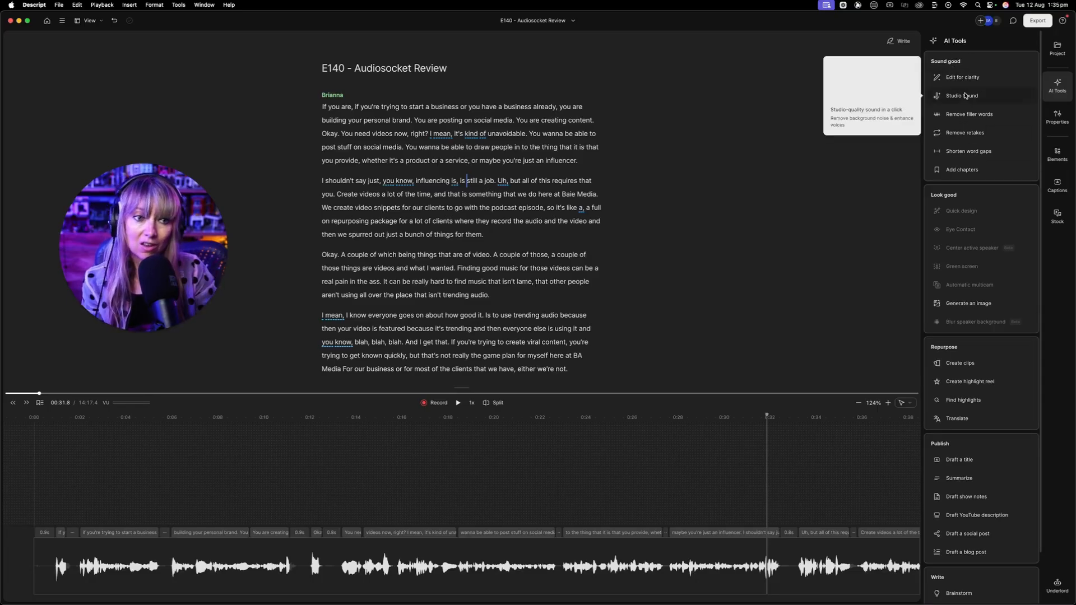
scroll(975, 314, down, 2)
scroll(951, 541, up, 2)
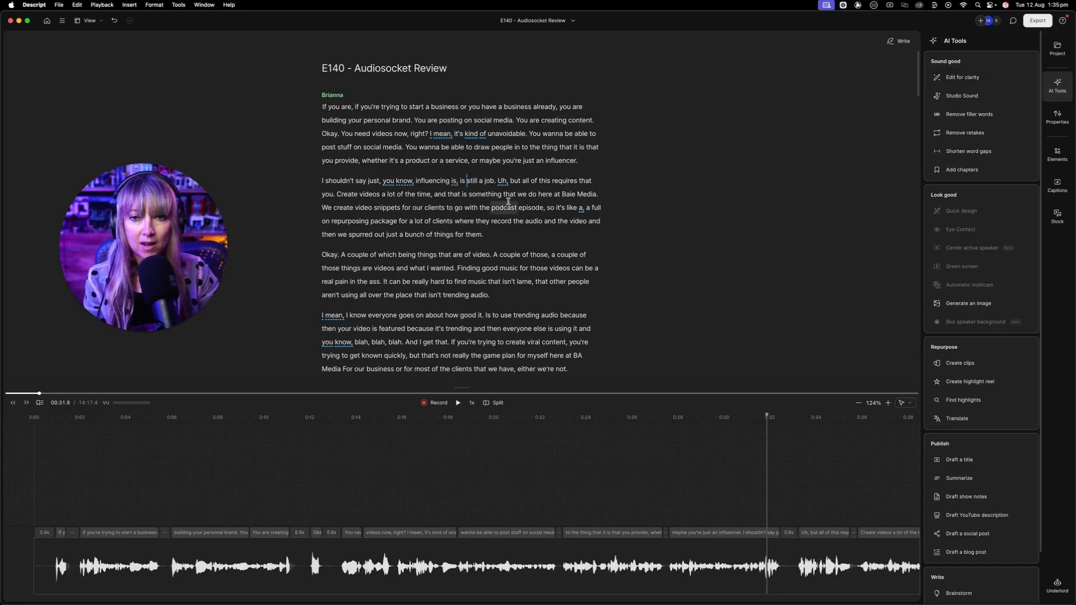
Look through the transcript for the underlined filler words and repeated words, and return to its beginning
click(494, 207)
scroll(438, 168, down, 1)
scroll(438, 141, down, 15)
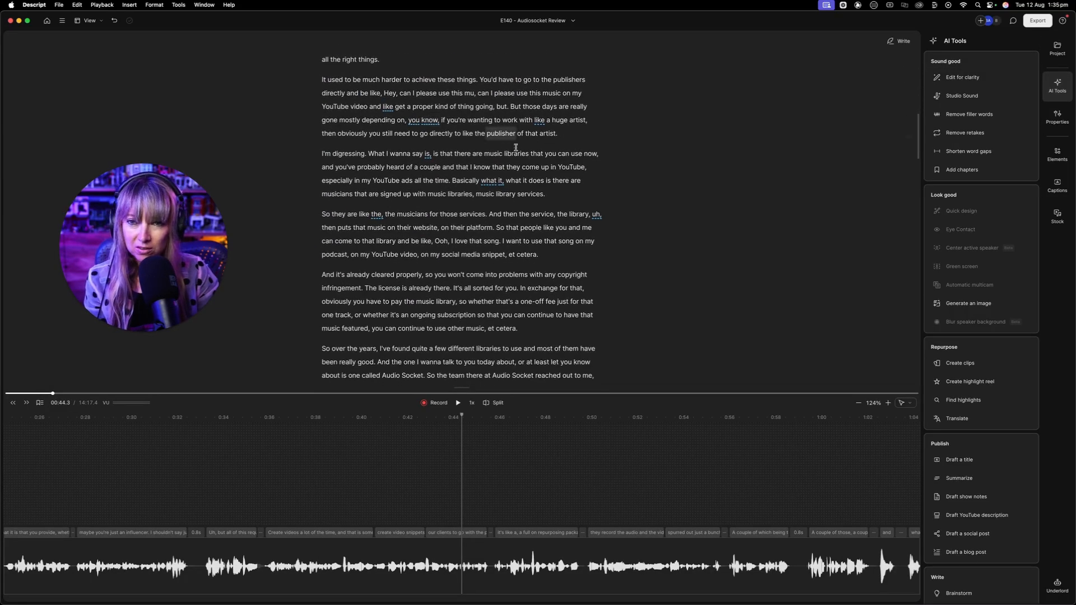
scroll(426, 120, down, 5)
scroll(367, 95, down, 5)
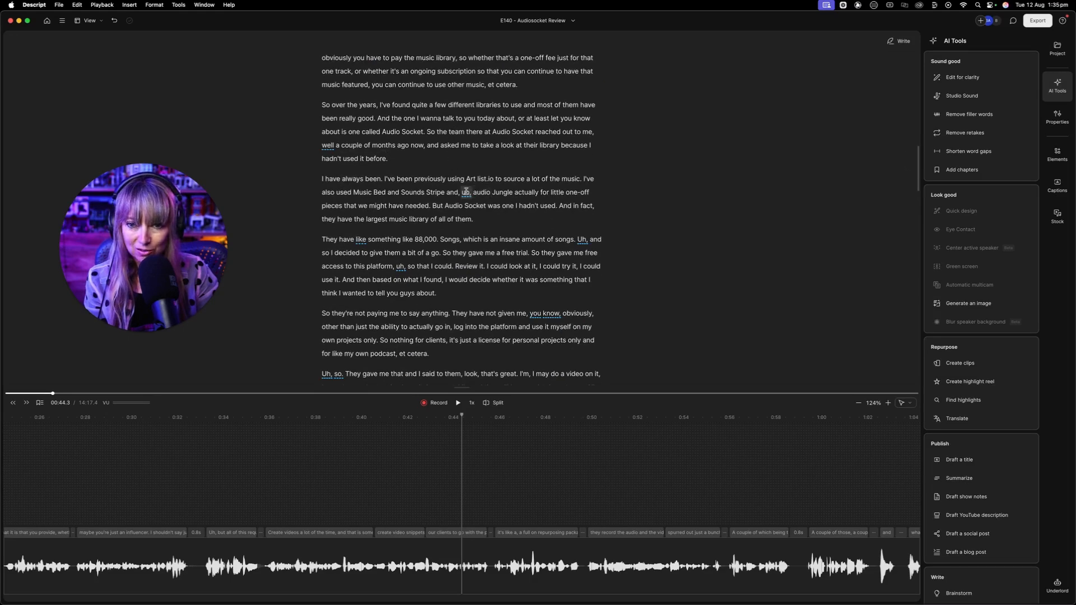
scroll(550, 318, down, 4)
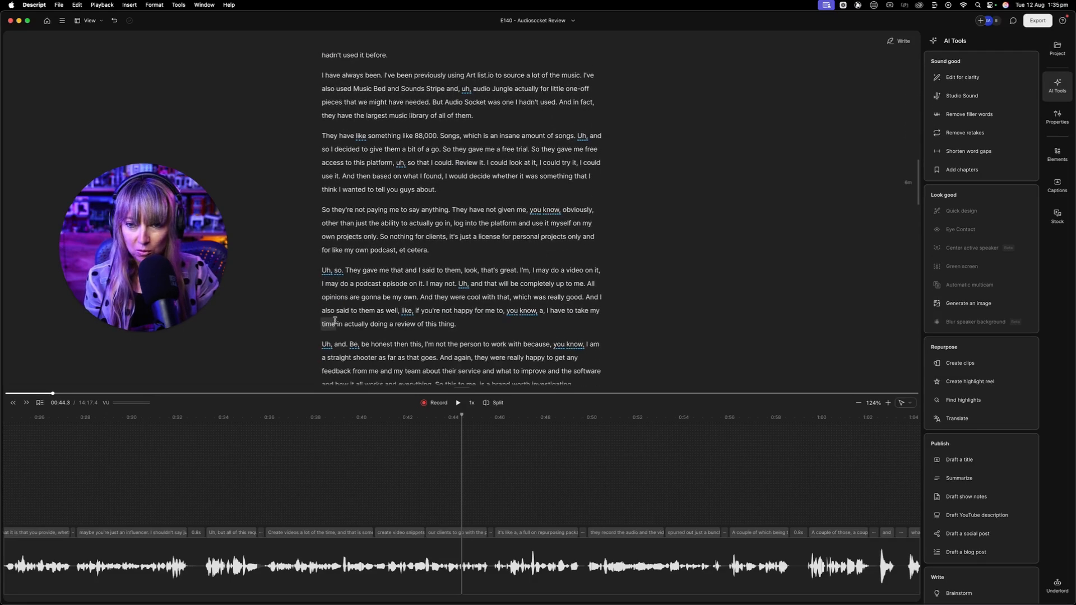
scroll(392, 280, down, 2)
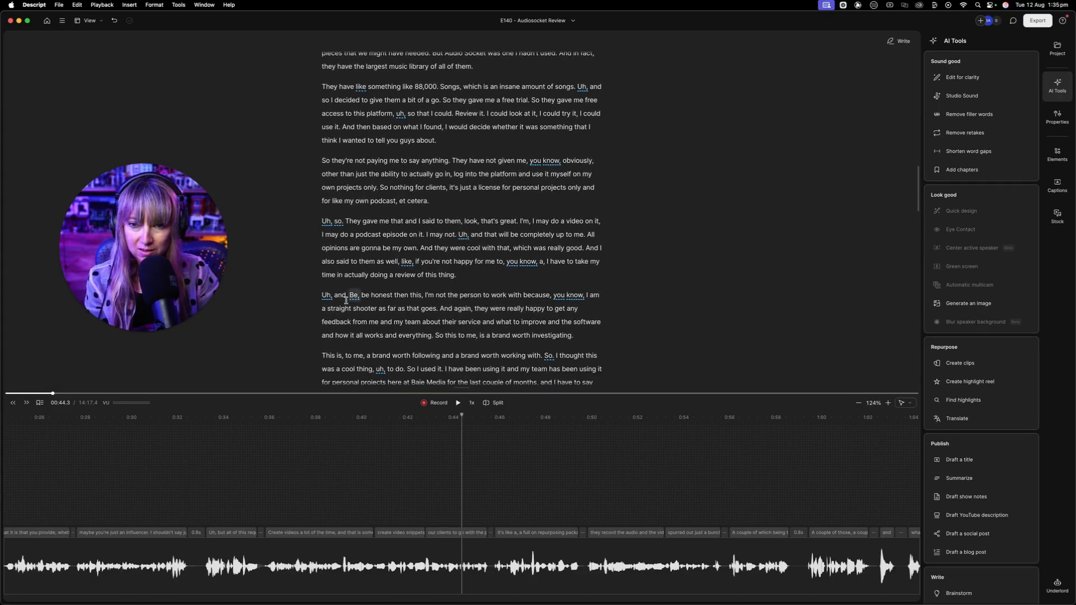
scroll(448, 207, up, 15)
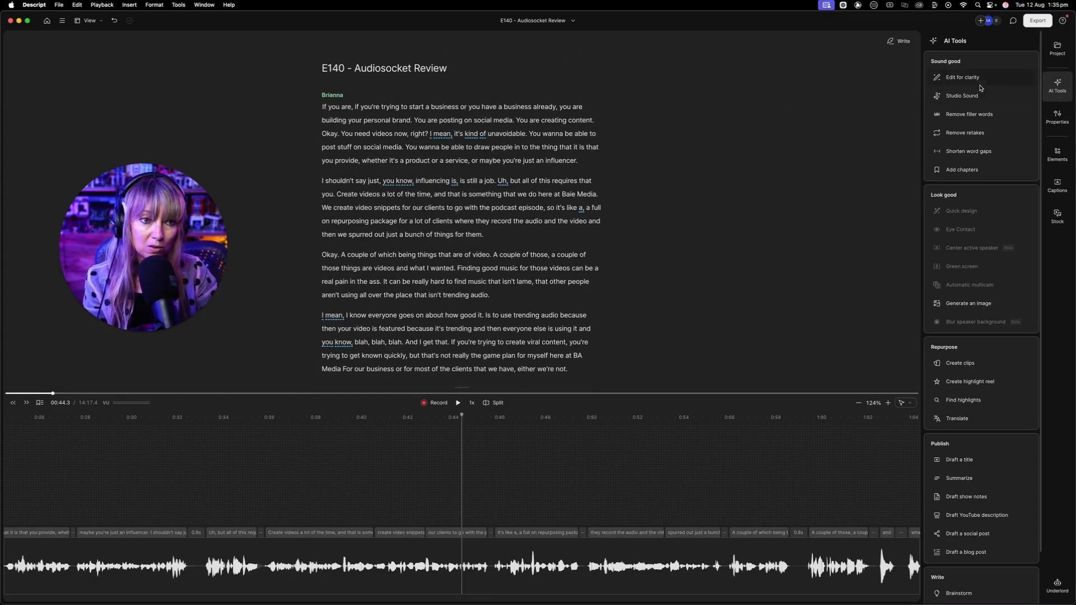
Find filler words with Remove filler words, limiting the search to "Uh" only
click(972, 114)
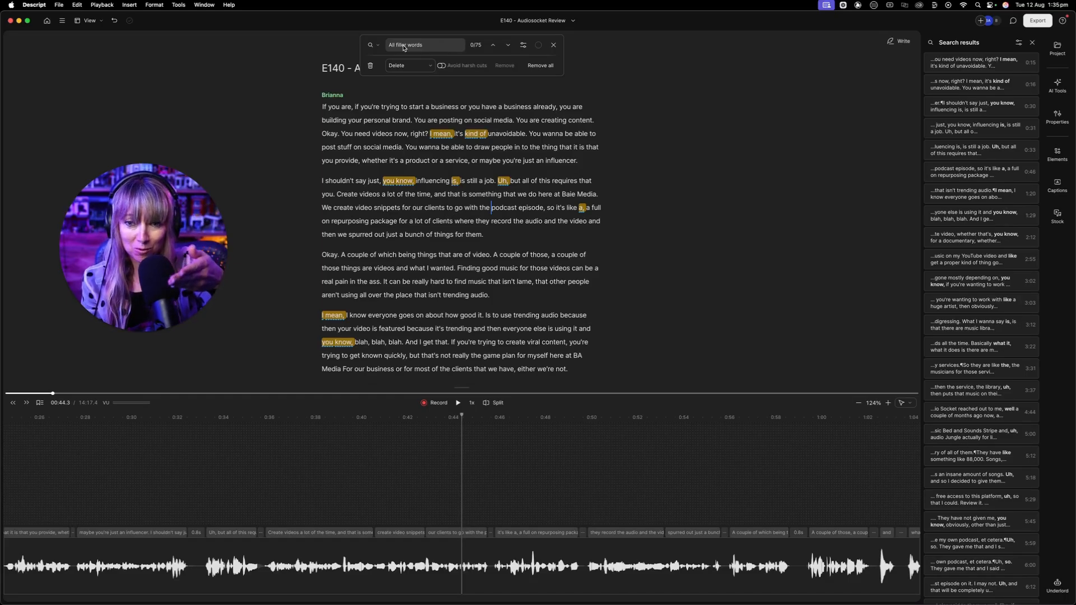
click(404, 47)
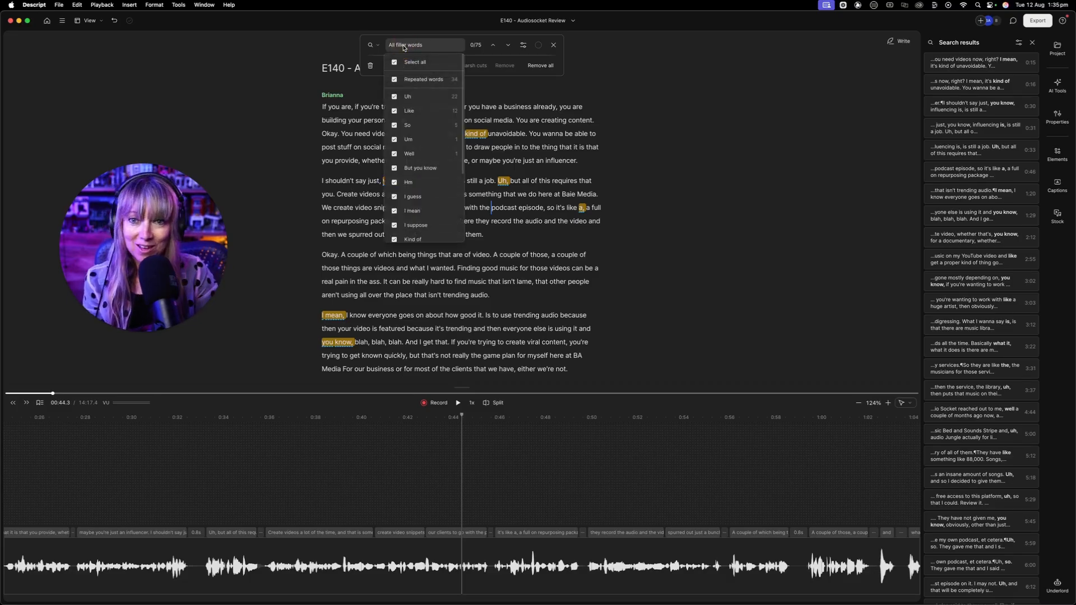
click(394, 63)
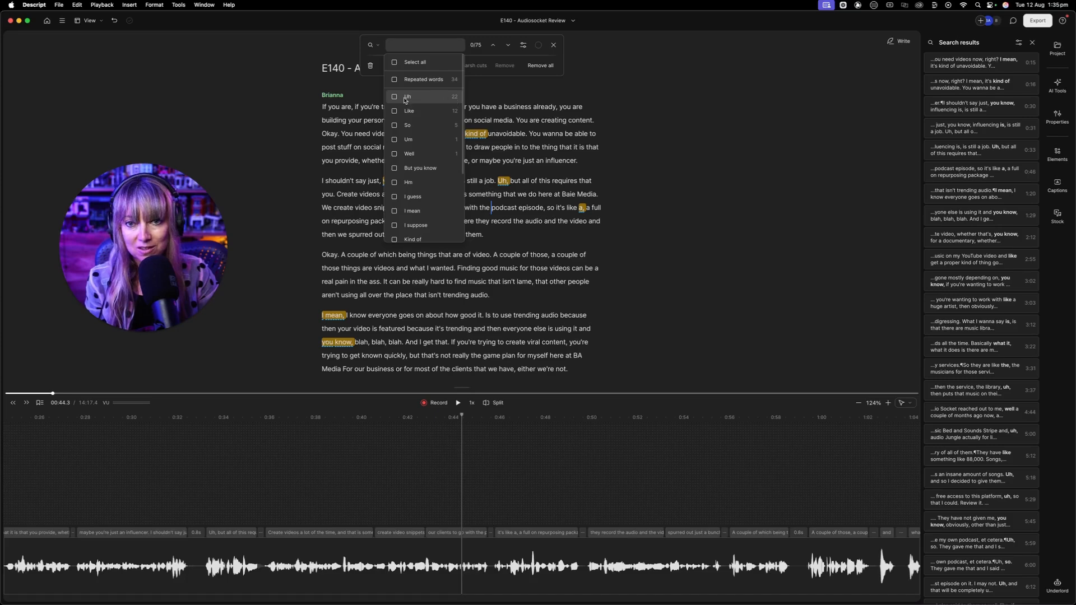
click(394, 96)
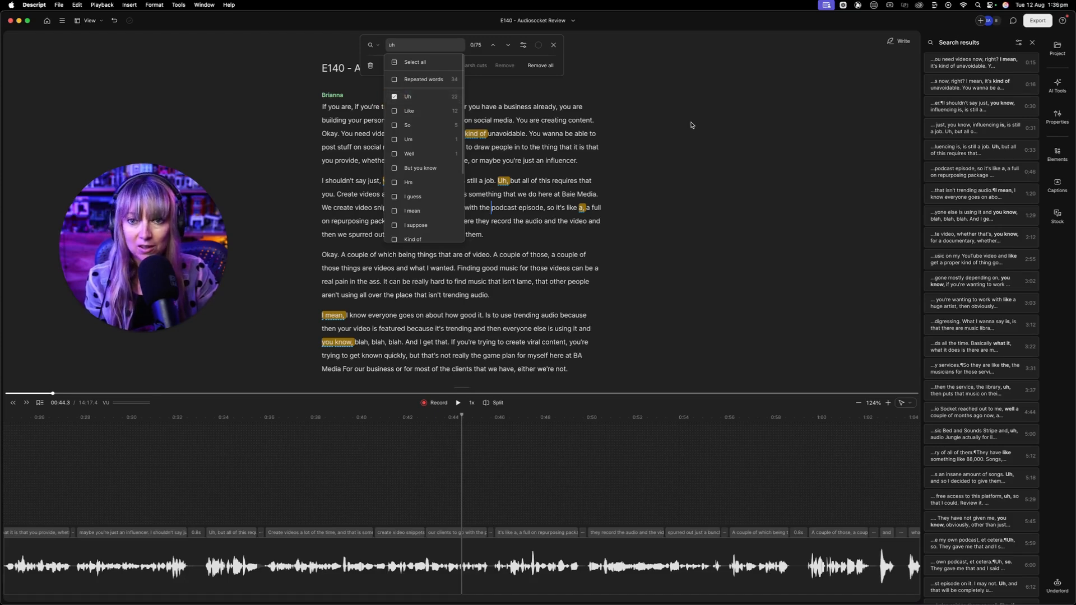
click(678, 105)
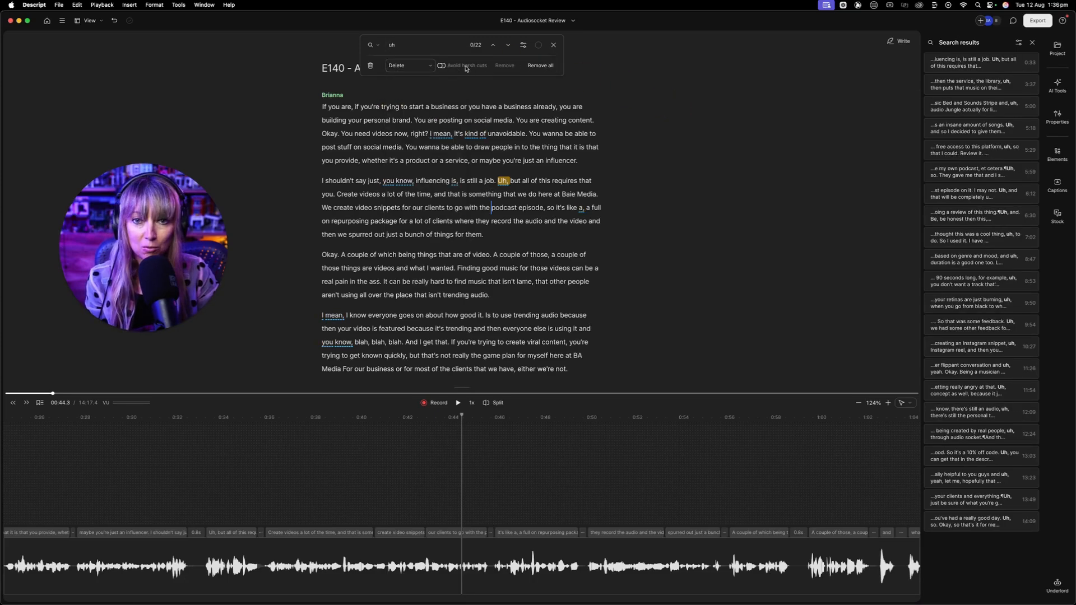
Enable Avoid harsh cuts, delete all matching "uh" filler words, and close the search
click(442, 66)
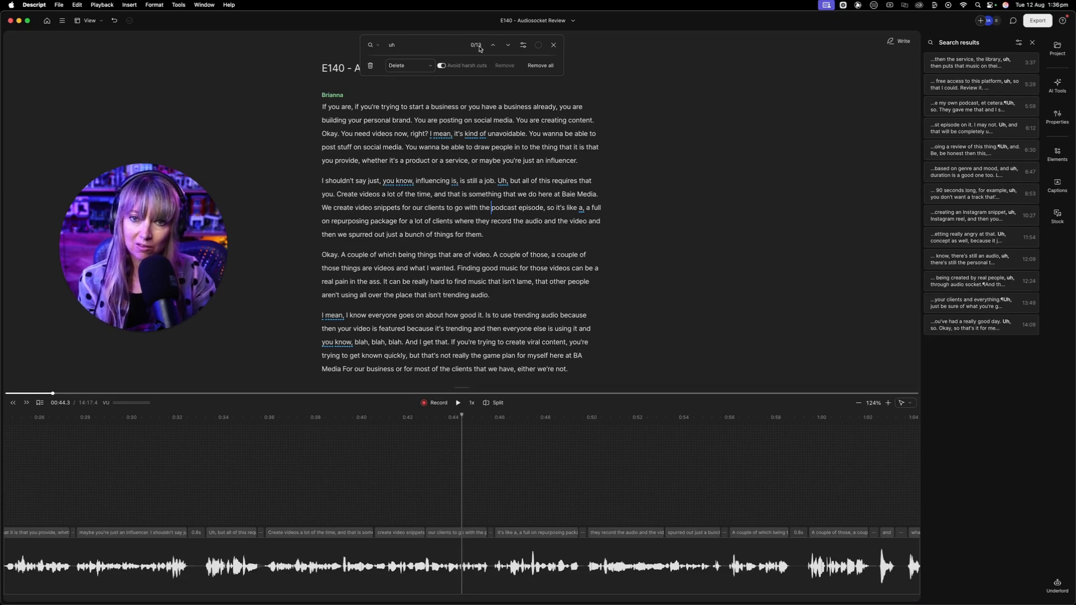
click(542, 65)
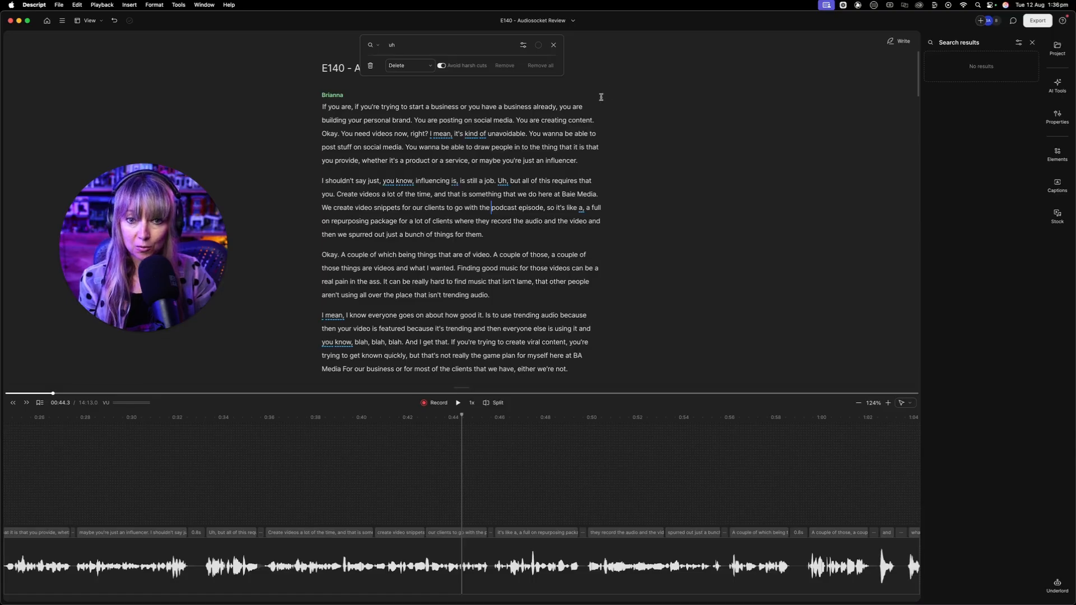
click(197, 480)
click(242, 475)
click(567, 475)
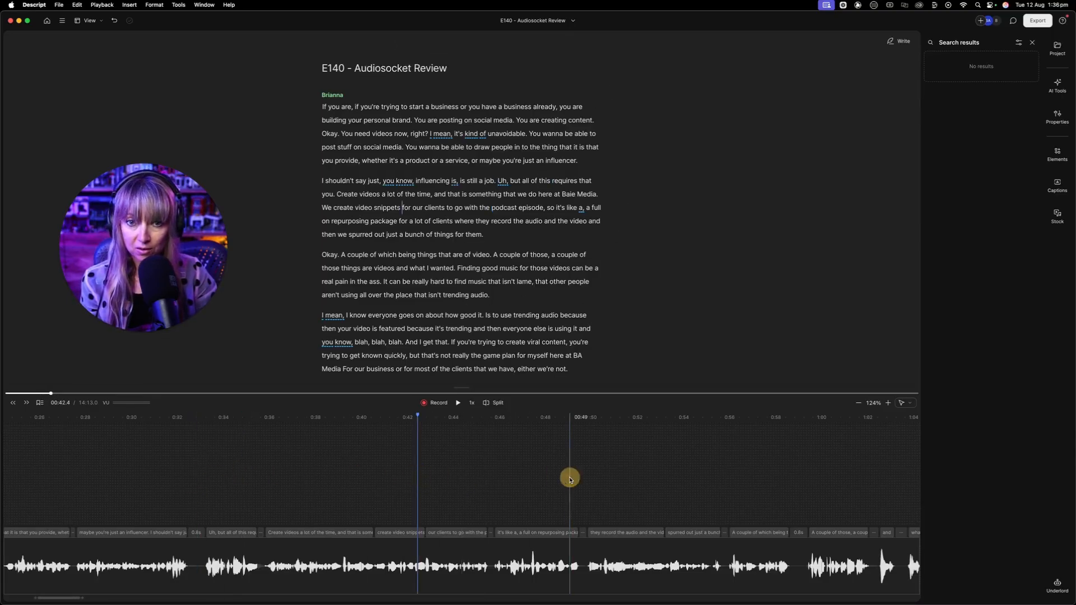
Check the transcript to see where the "uh" filler words were removed
scroll(508, 211, down, 10)
scroll(508, 212, down, 4)
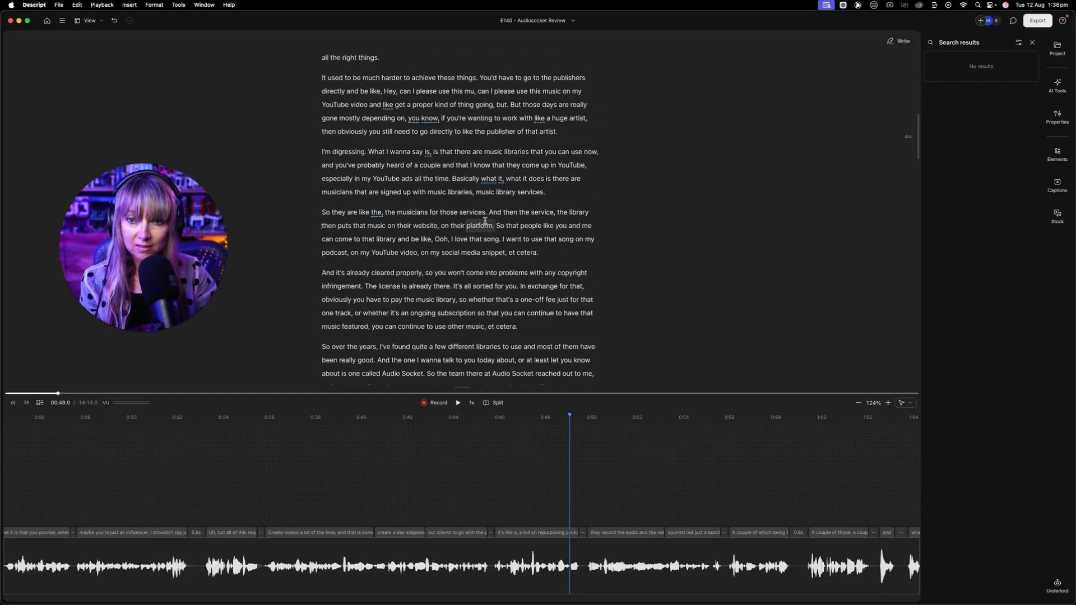
scroll(460, 238, down, 5)
scroll(460, 237, up, 10)
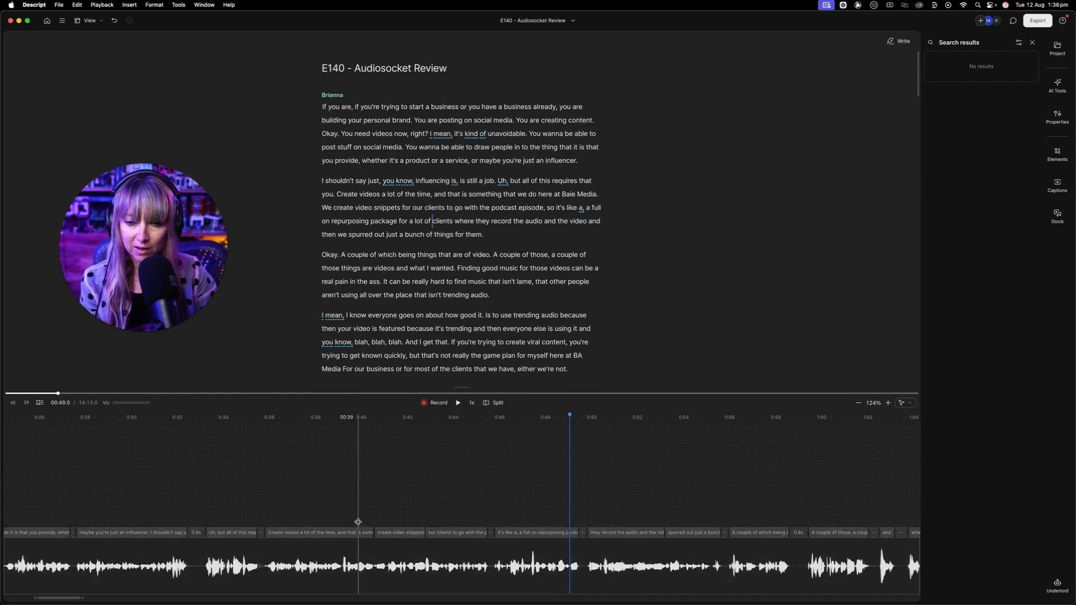
click(361, 492)
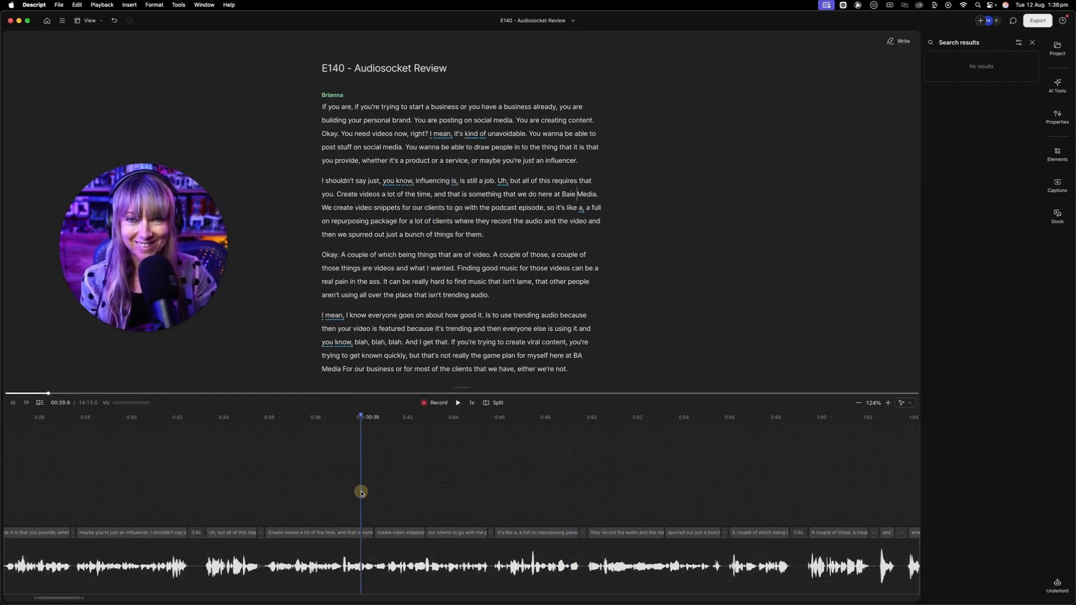
Run Edit for clarity on the recording's audio clip with low edit intensity and AI speech off
click(270, 560)
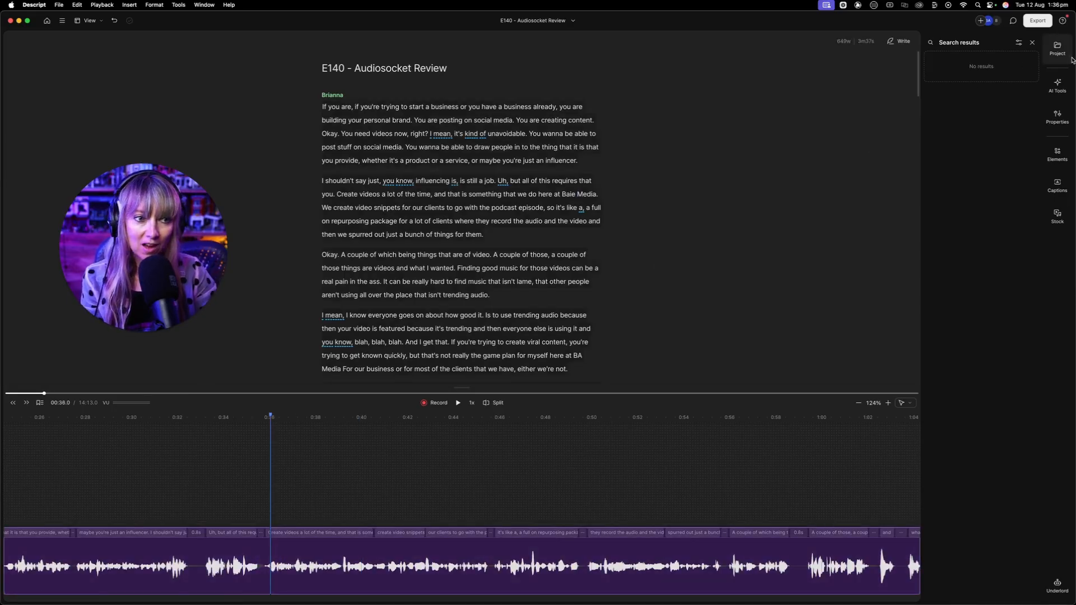
click(1058, 86)
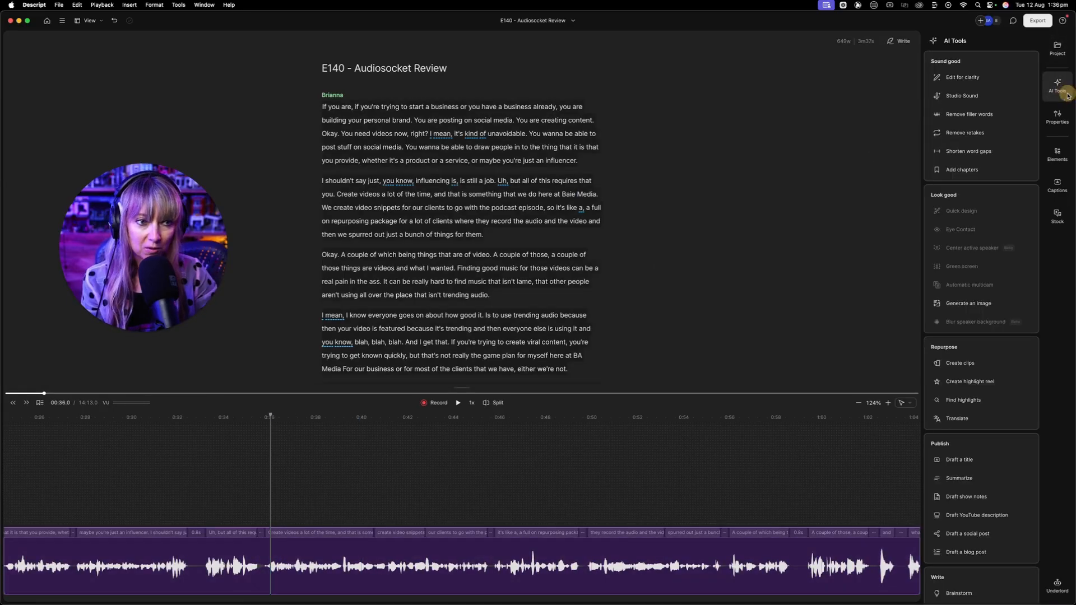
click(972, 80)
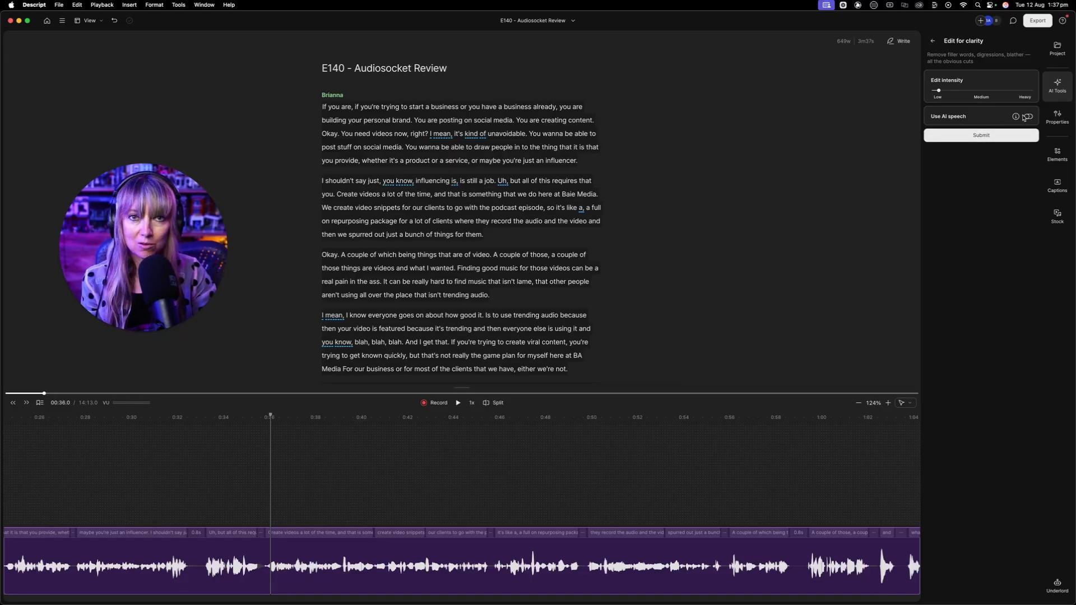
click(998, 138)
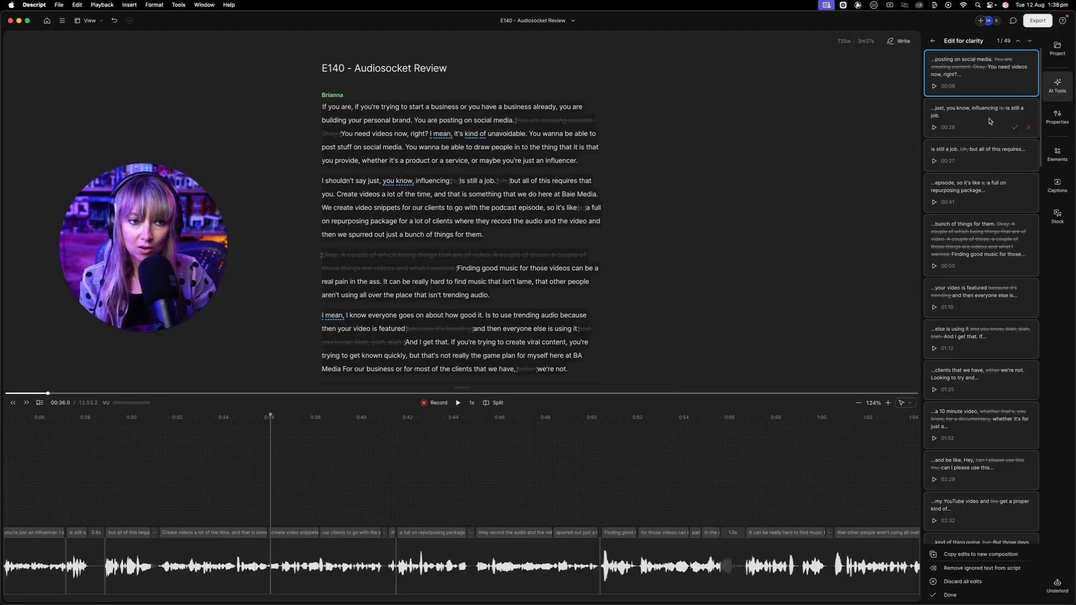
Review the struck-through cuts that Edit for clarity suggests throughout the transcript
scroll(380, 283, down, 2)
scroll(380, 283, down, 15)
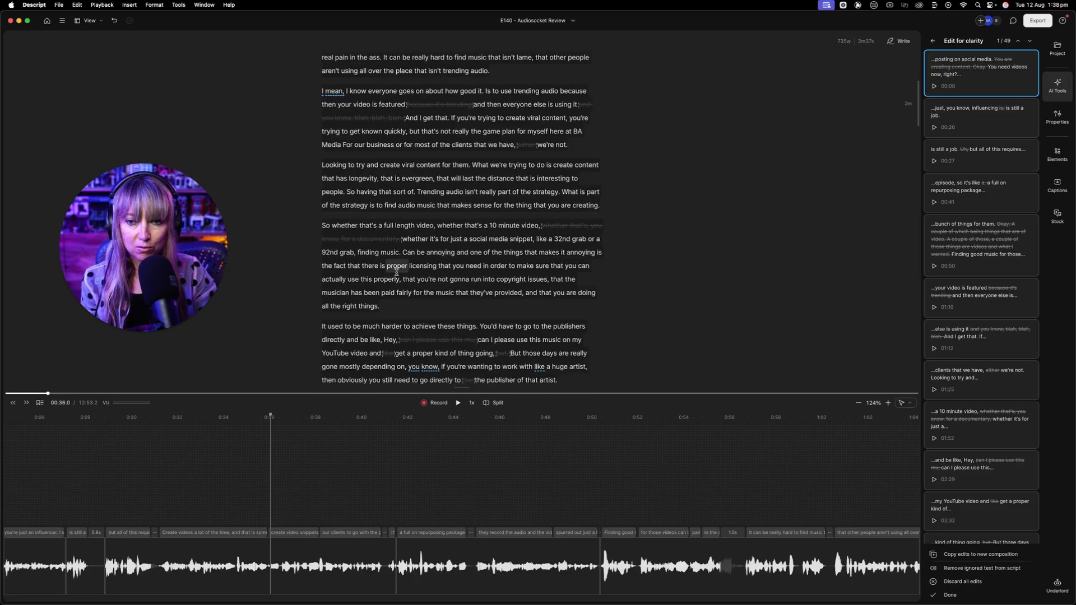
scroll(438, 264, down, 20)
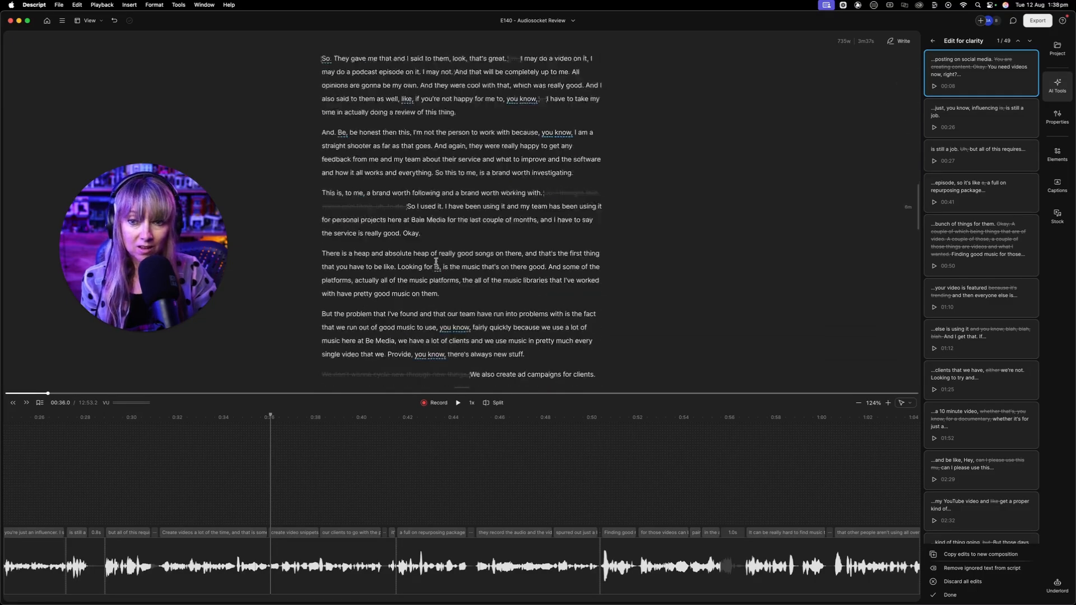
scroll(433, 267, down, 2)
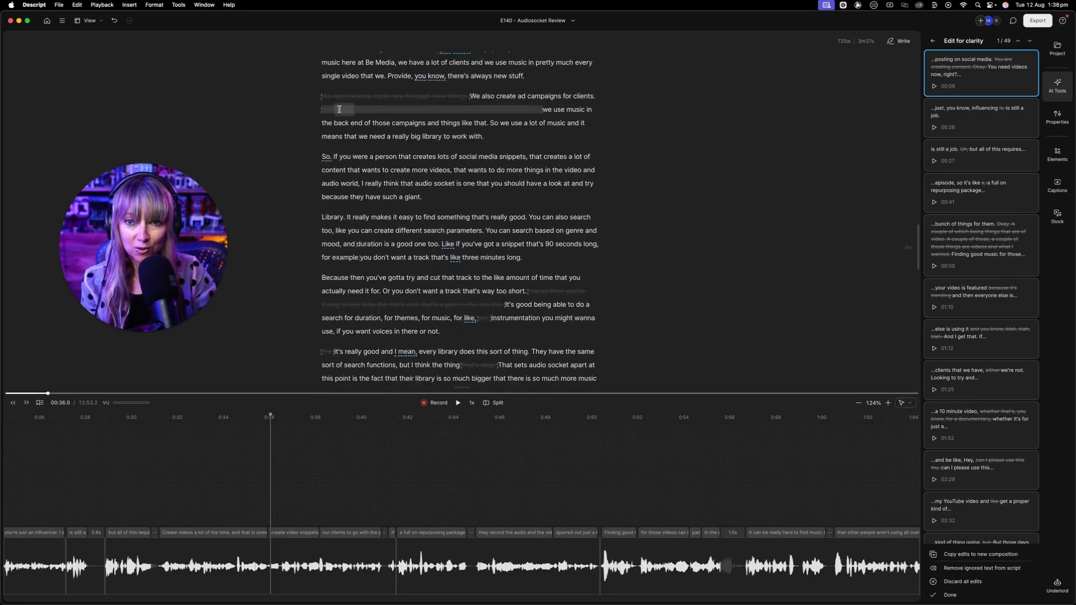
scroll(407, 279, down, 5)
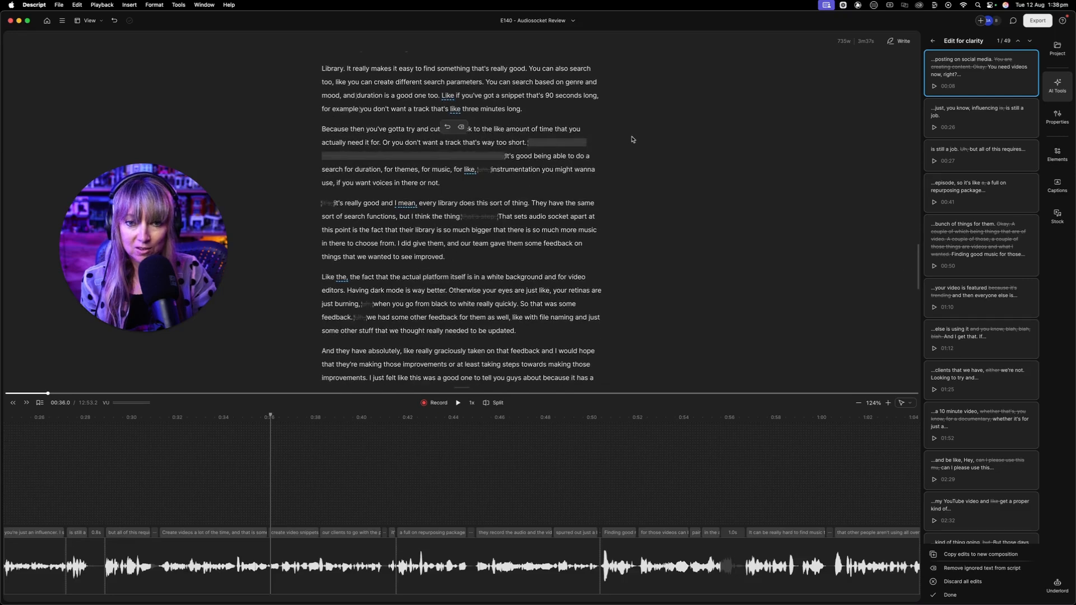
scroll(433, 257, down, 2)
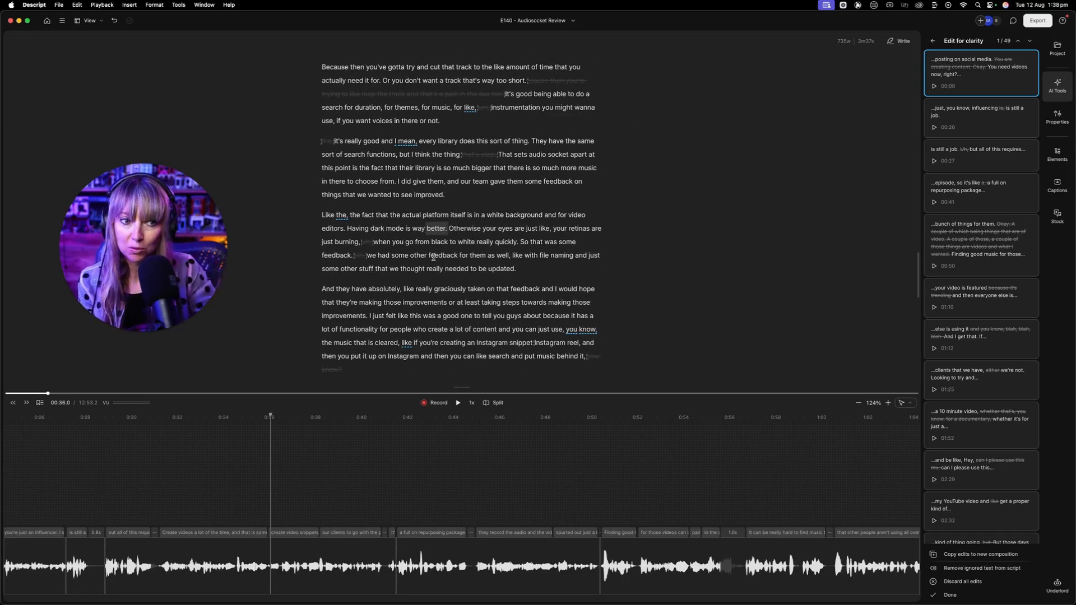
scroll(432, 255, down, 9)
scroll(411, 240, down, 10)
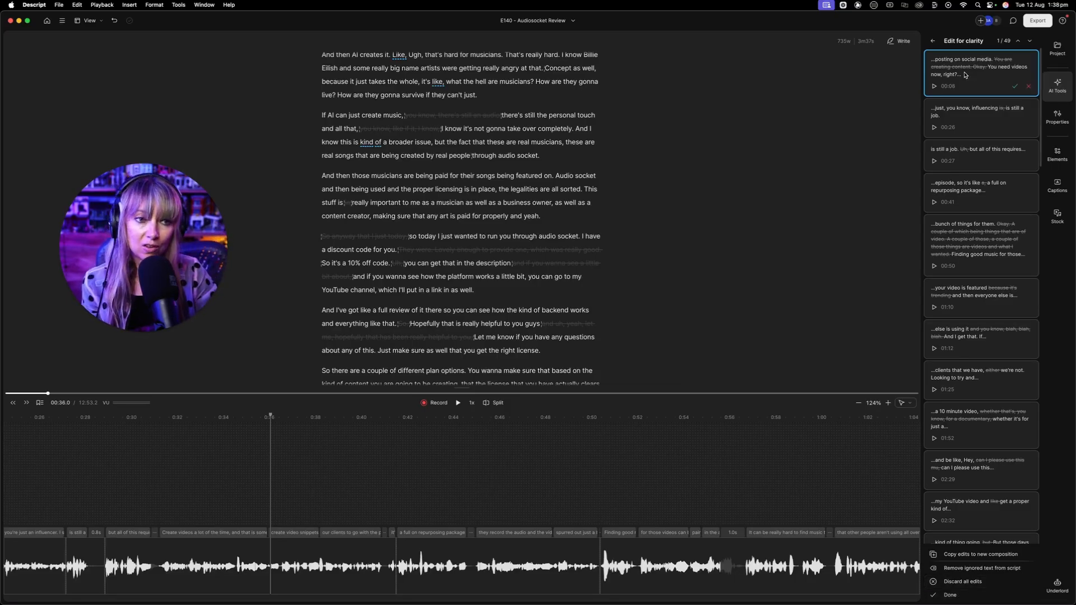
Preview the suggested cut of "You are creating content. Okay." and reject it, along with the suggested cut of the repeated "is"
click(945, 62)
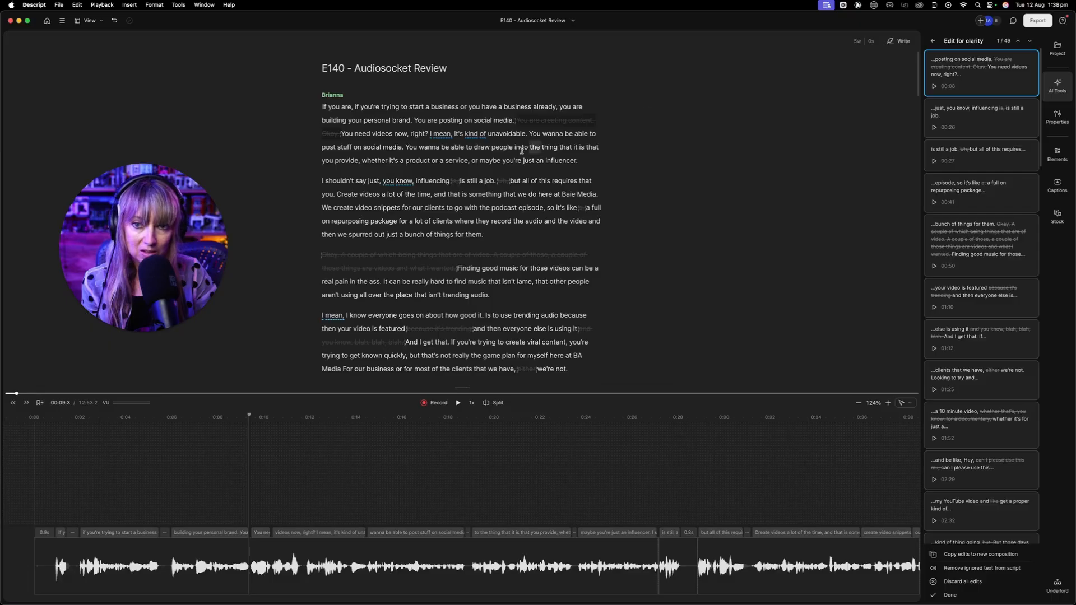
mouse_move(1014, 90)
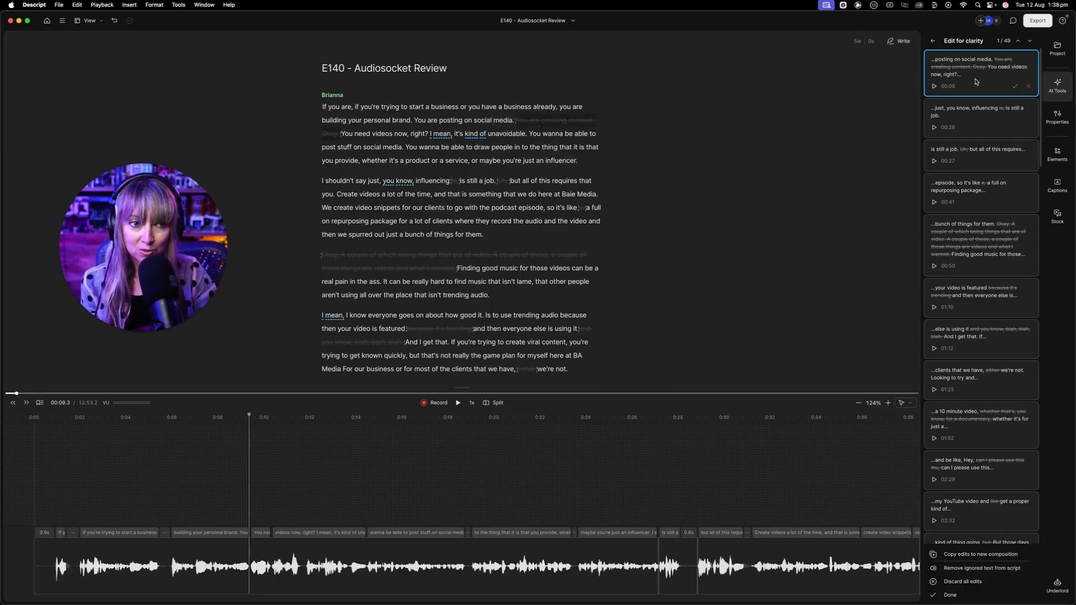
click(935, 86)
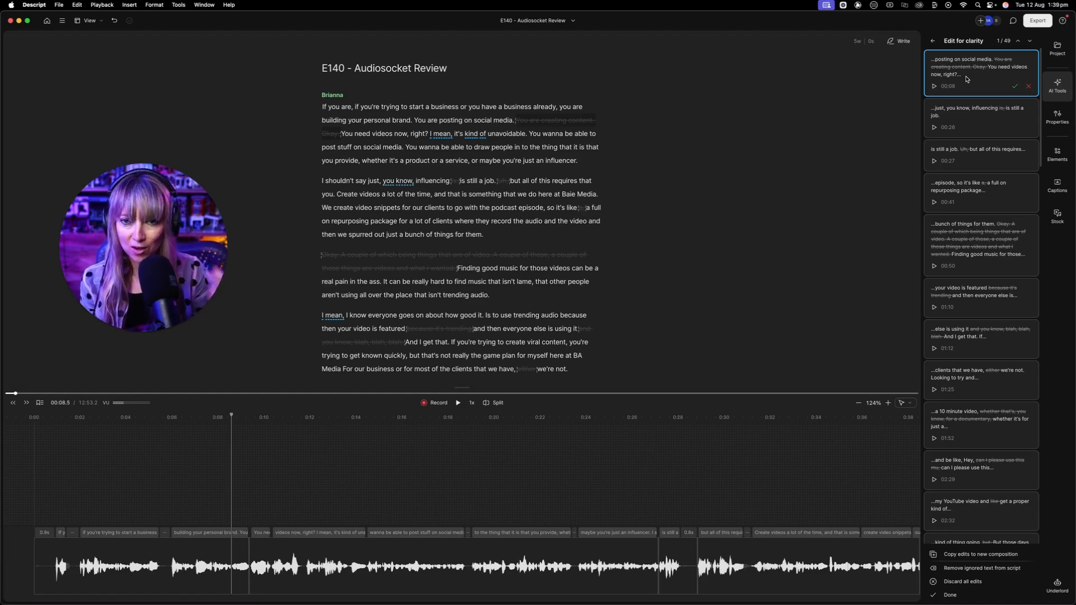
click(529, 120)
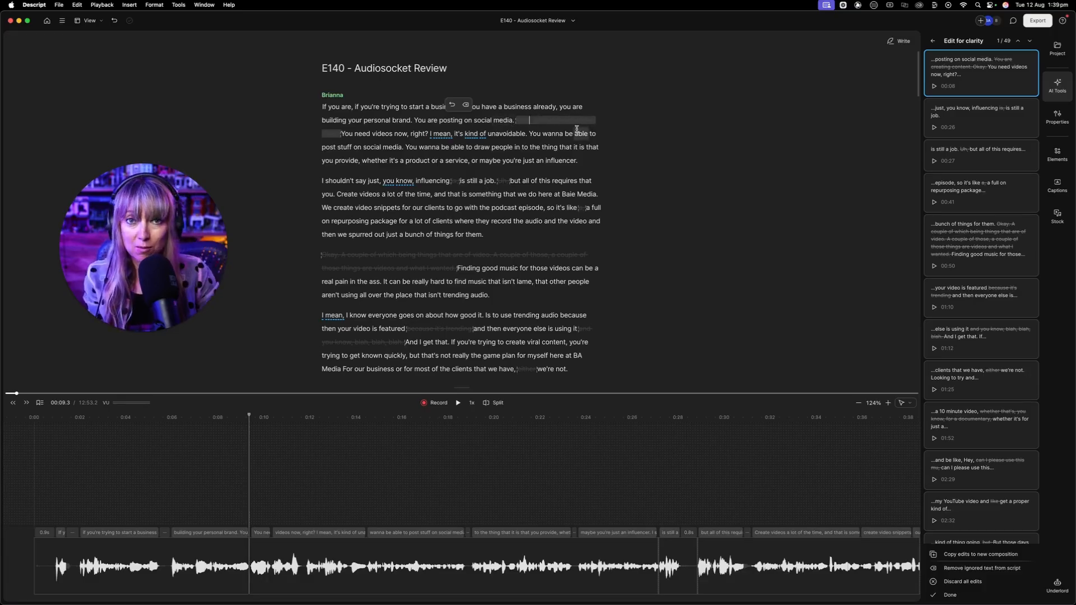
click(1029, 85)
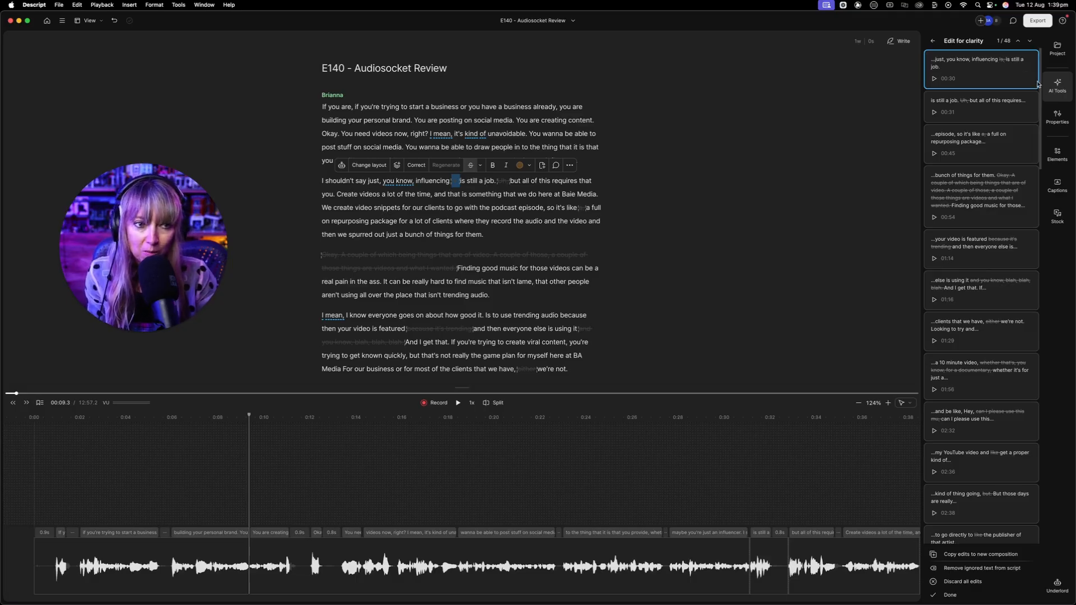
click(1030, 80)
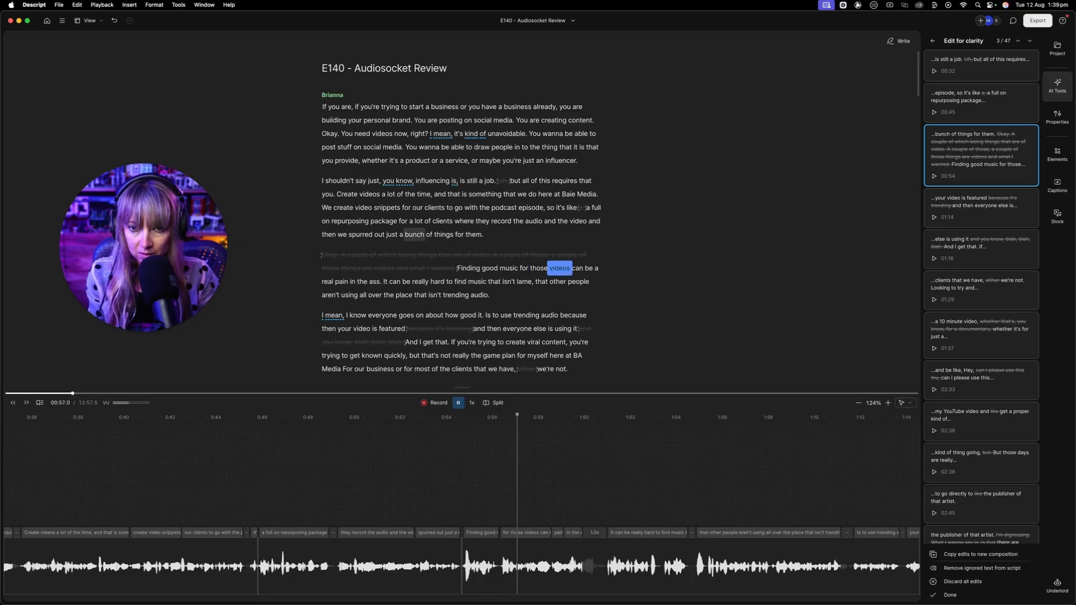
Preview the suggested cut before "Finding good music for those videos" and accept it
mouse_move(322, 256)
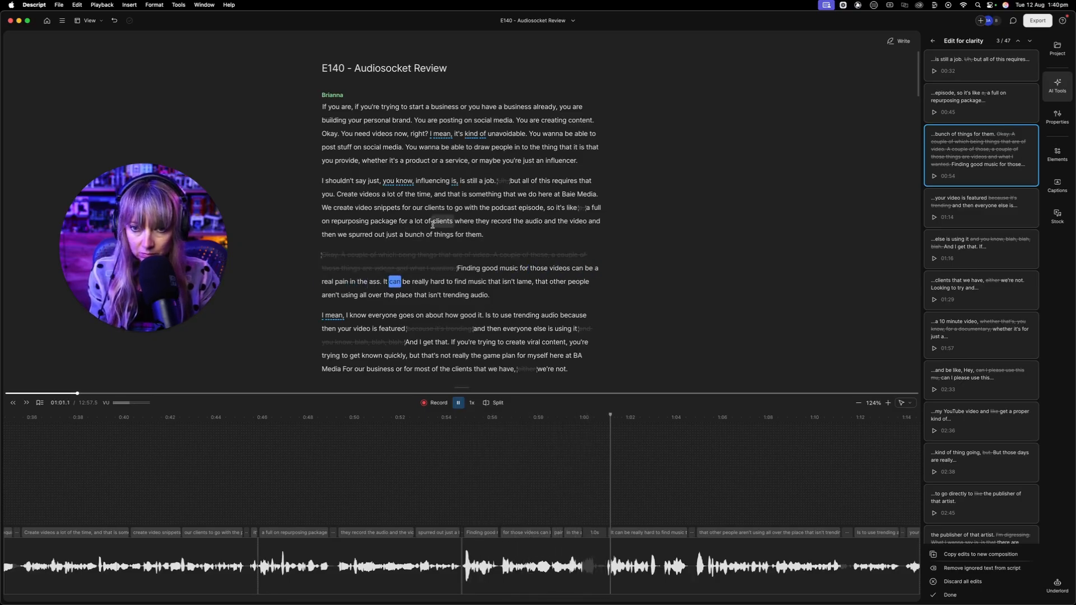
key(space)
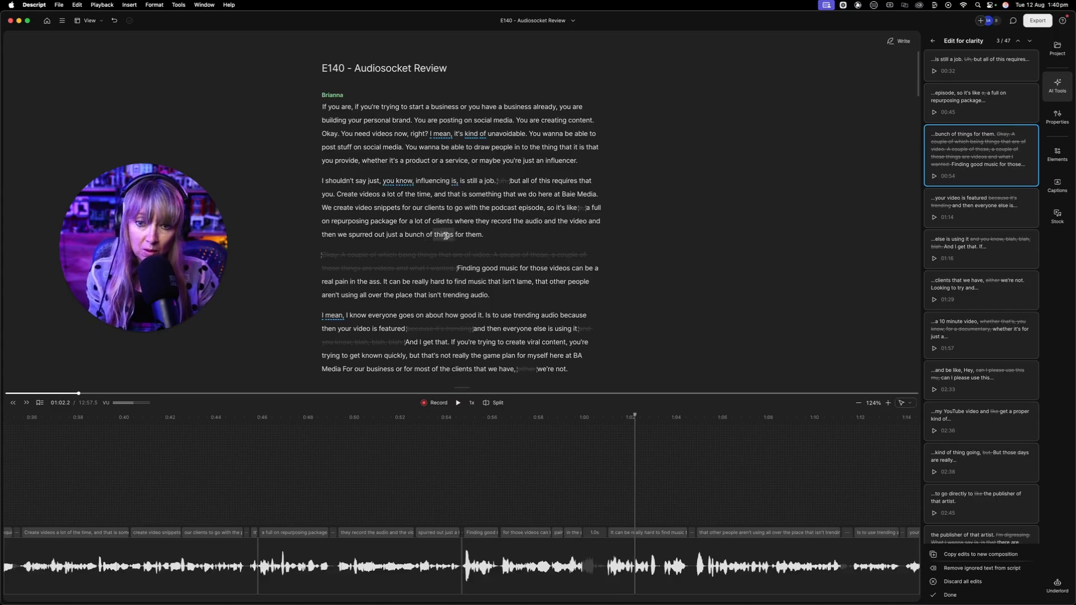
mouse_move(1016, 179)
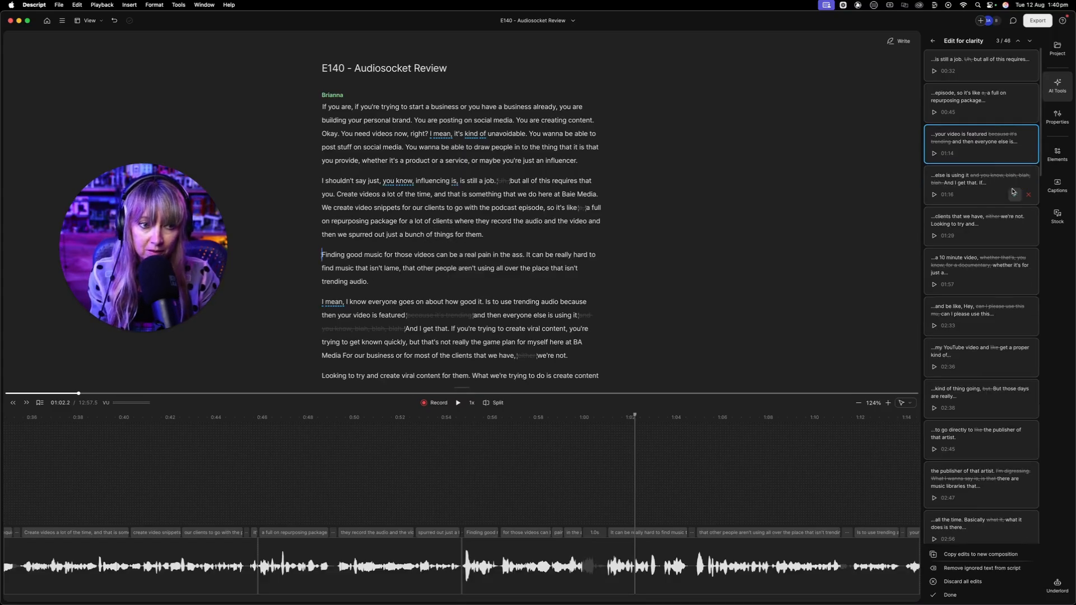
Extend the start of the clip at "Finding good music" back by about 0.4 s on the timeline and play it
click(445, 472)
scroll(445, 474, up, 3)
scroll(446, 473, up, 2)
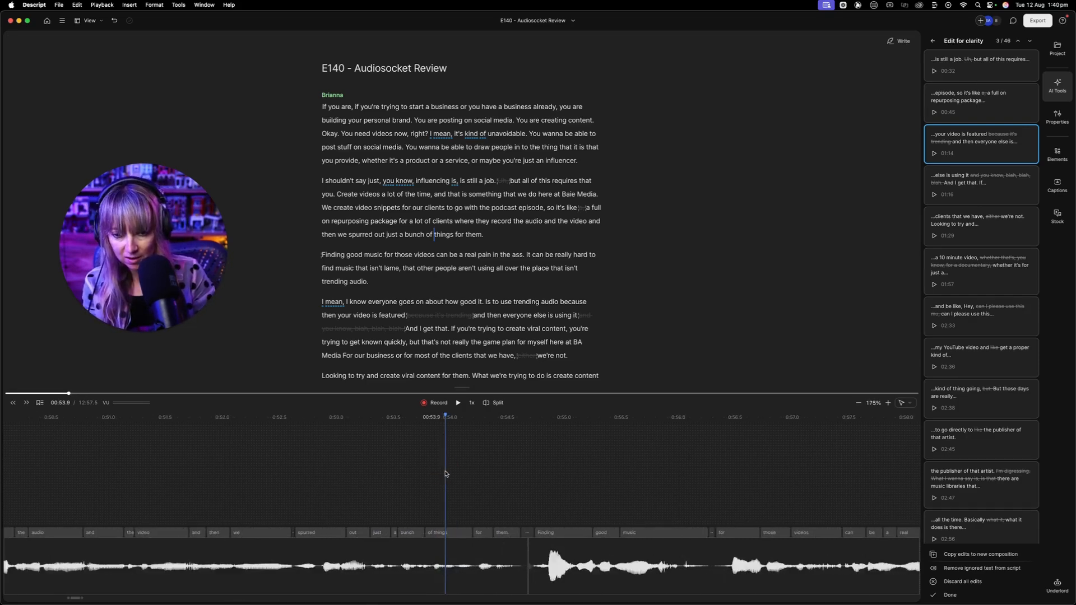
drag(552, 571, 513, 569)
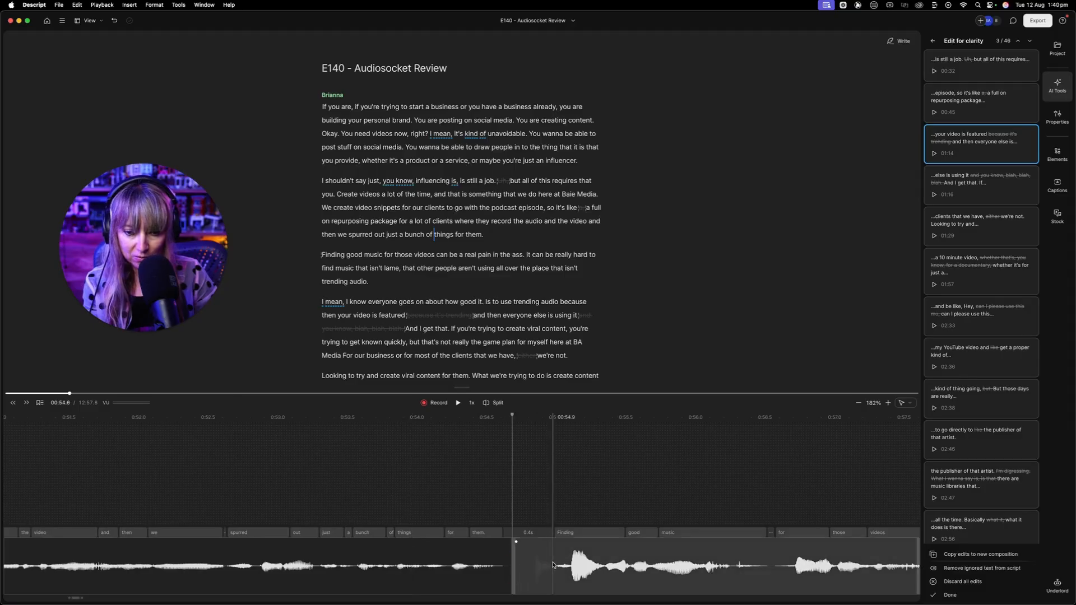
click(524, 561)
key(space)
key(space)
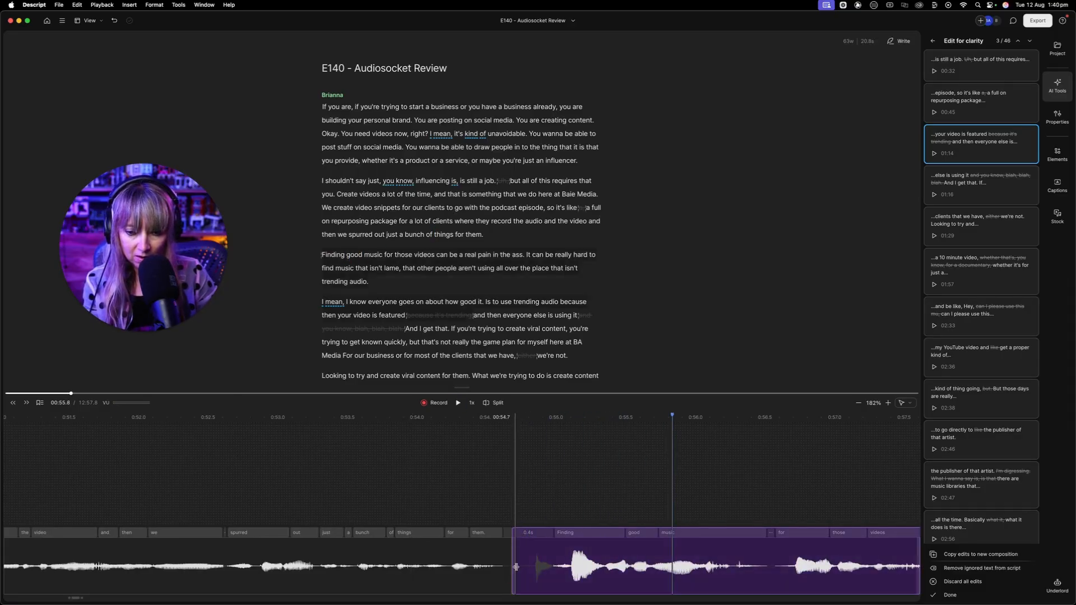
Trim the clip's start to the beginning of the word "Finding" and play back the transition
drag(516, 568, 555, 560)
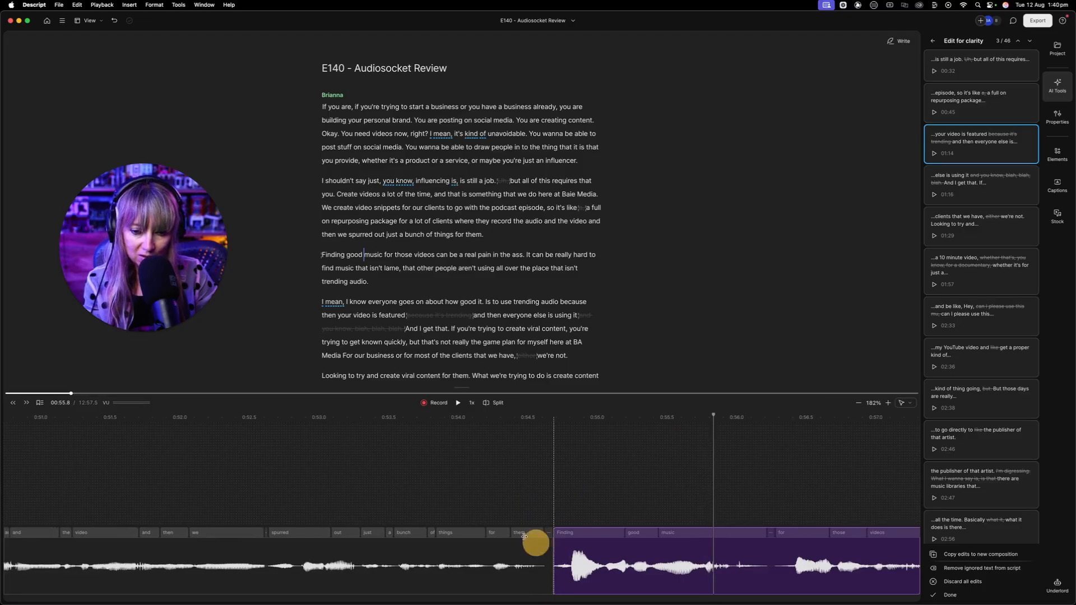
click(66, 461)
key(space)
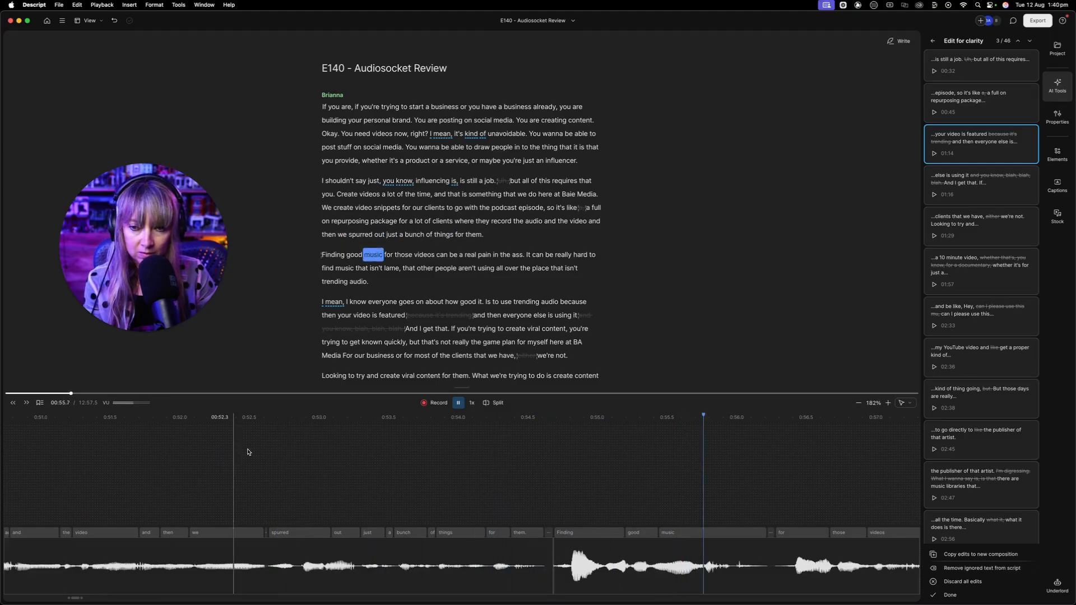
key(space)
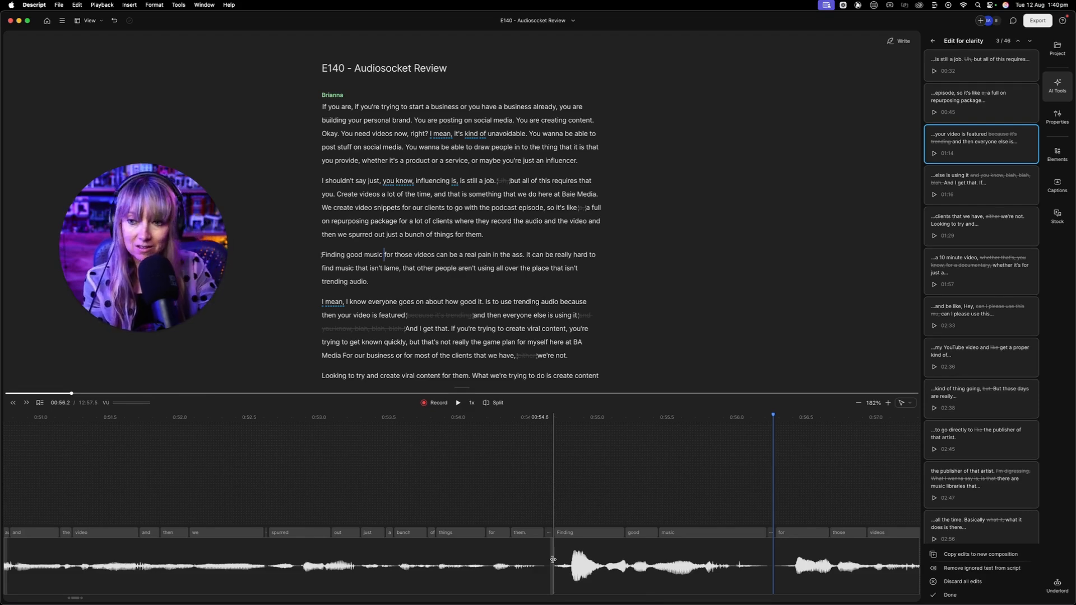
Review the remaining Edit for clarity suggestions in the list and transcript, and discard all of them
scroll(554, 559, down, 1)
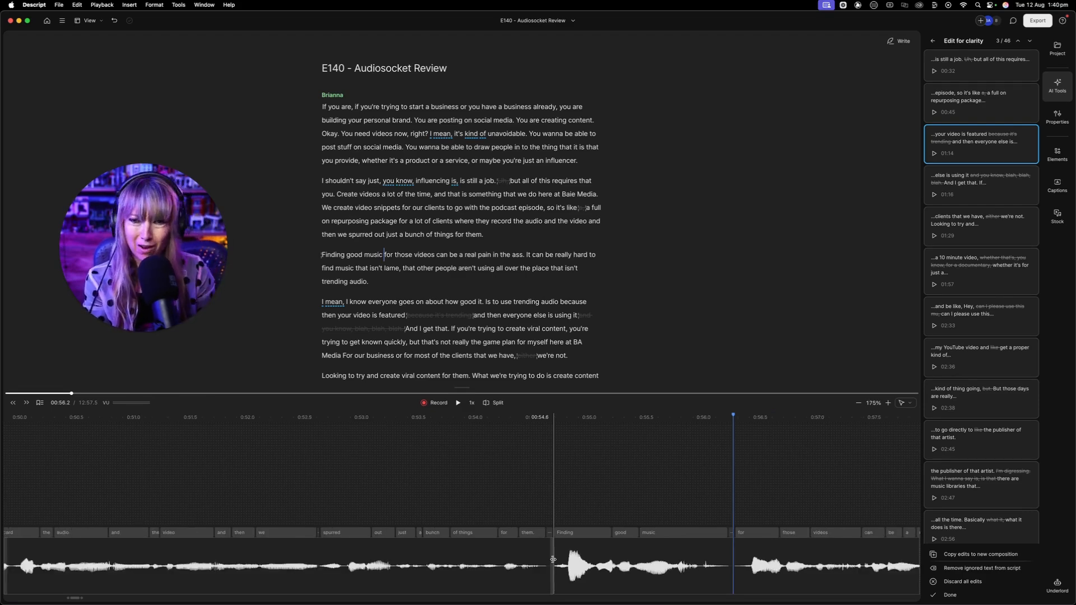
scroll(554, 560, down, 2)
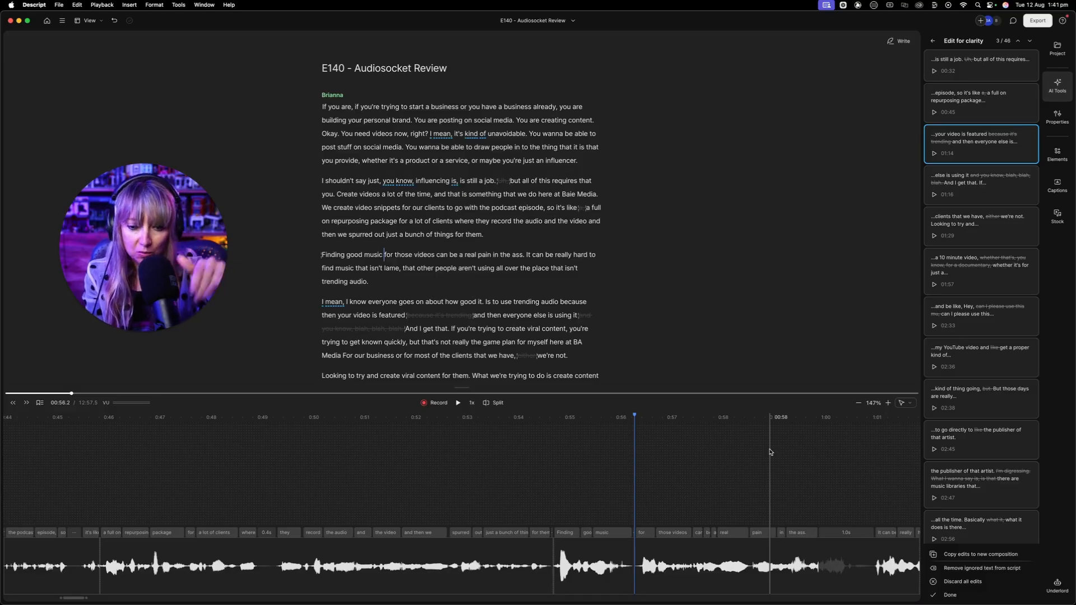
scroll(985, 417, down, 15)
scroll(985, 418, down, 10)
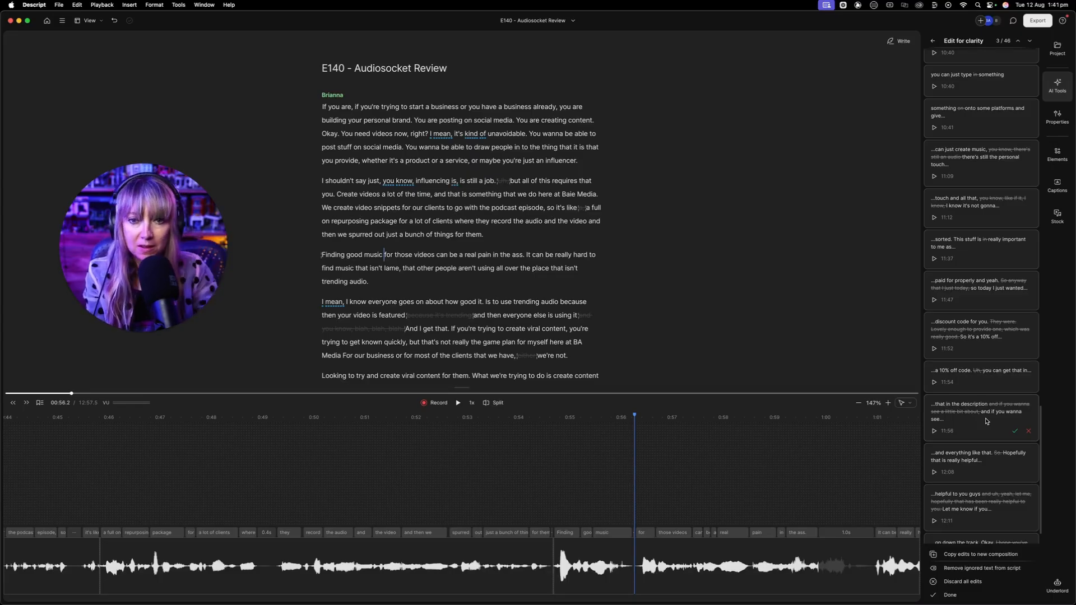
scroll(498, 269, down, 8)
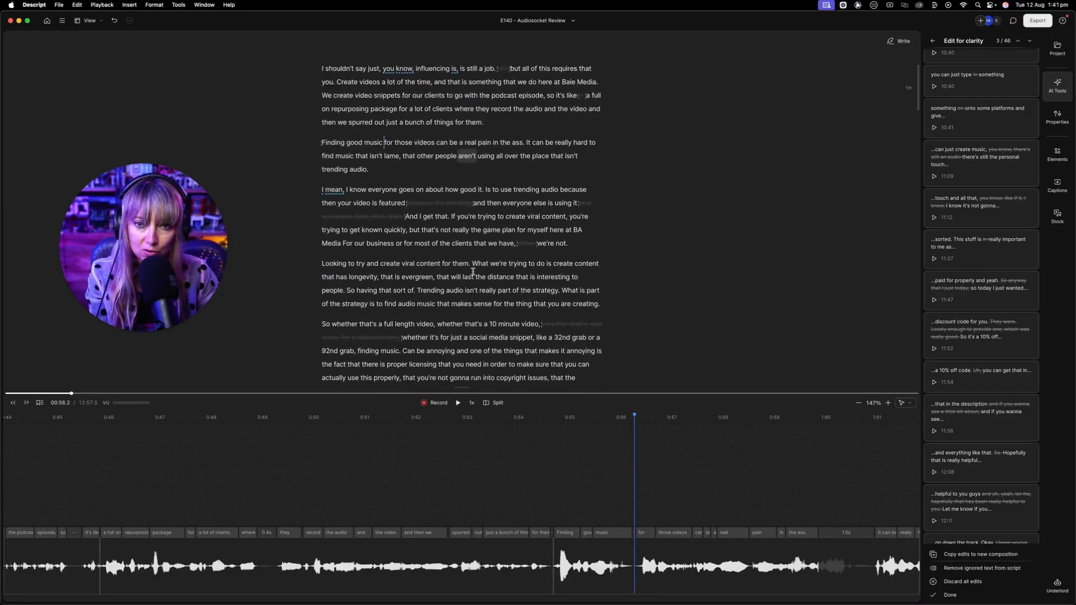
scroll(498, 270, down, 5)
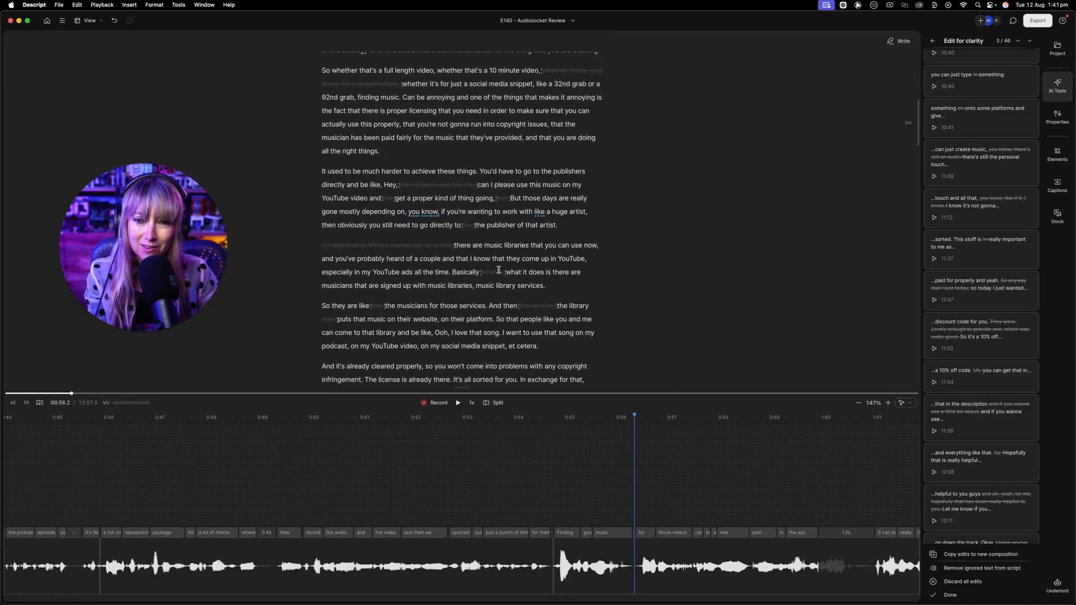
scroll(453, 292, down, 2)
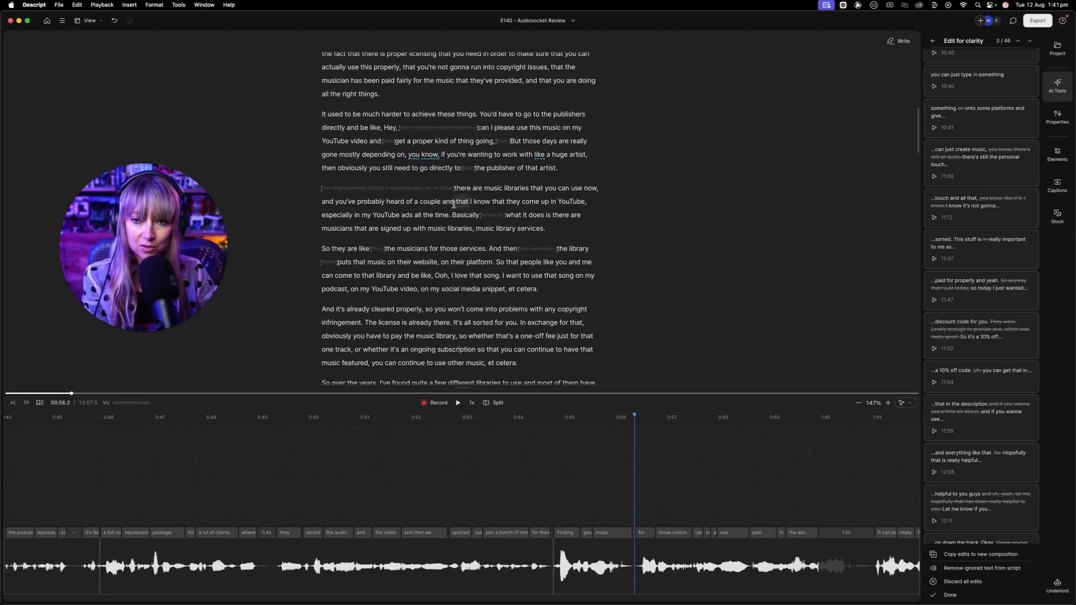
mouse_move(417, 189)
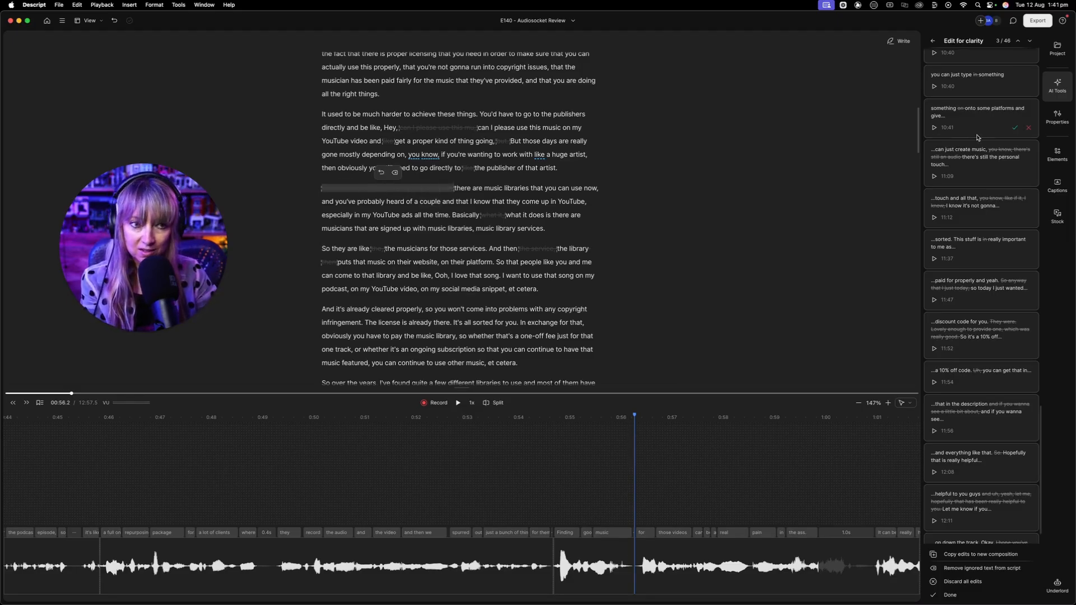
click(976, 582)
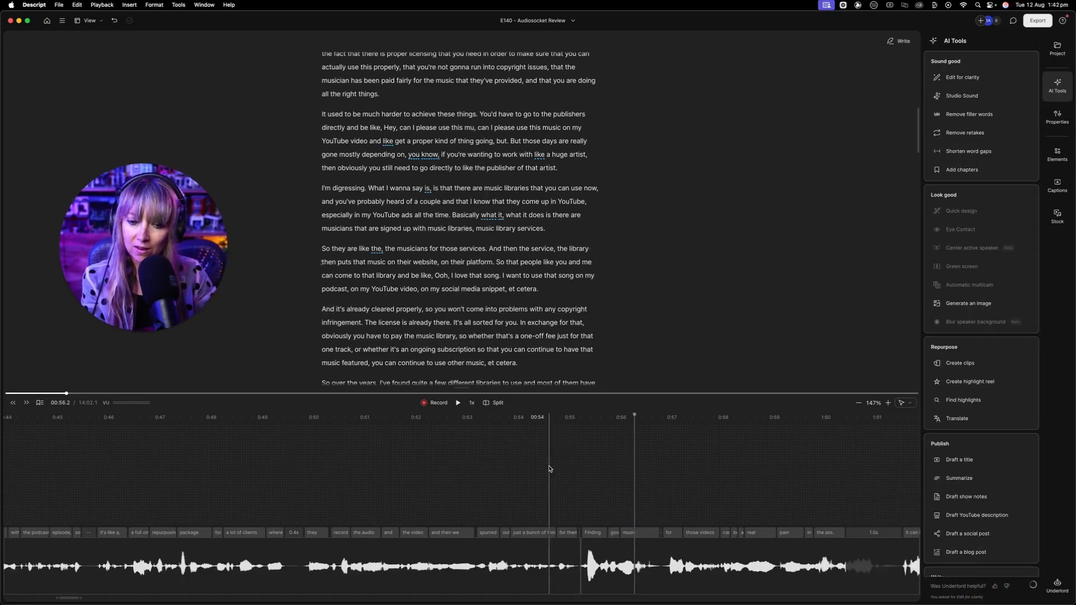
scroll(476, 235, up, 15)
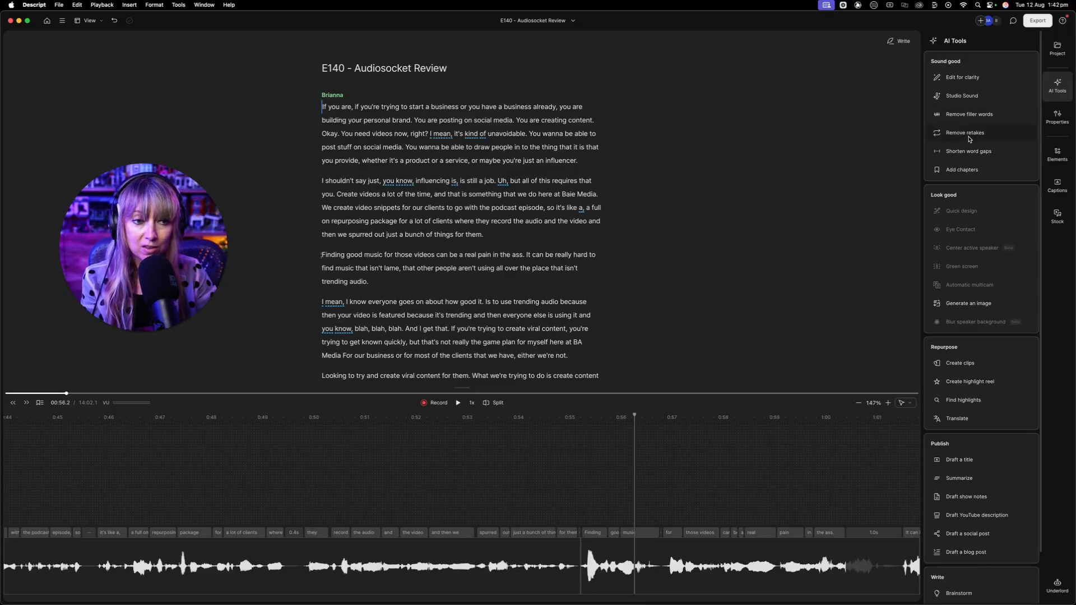
Examine the Shorten word gaps settings and close them without shortening any gap
mouse_move(989, 151)
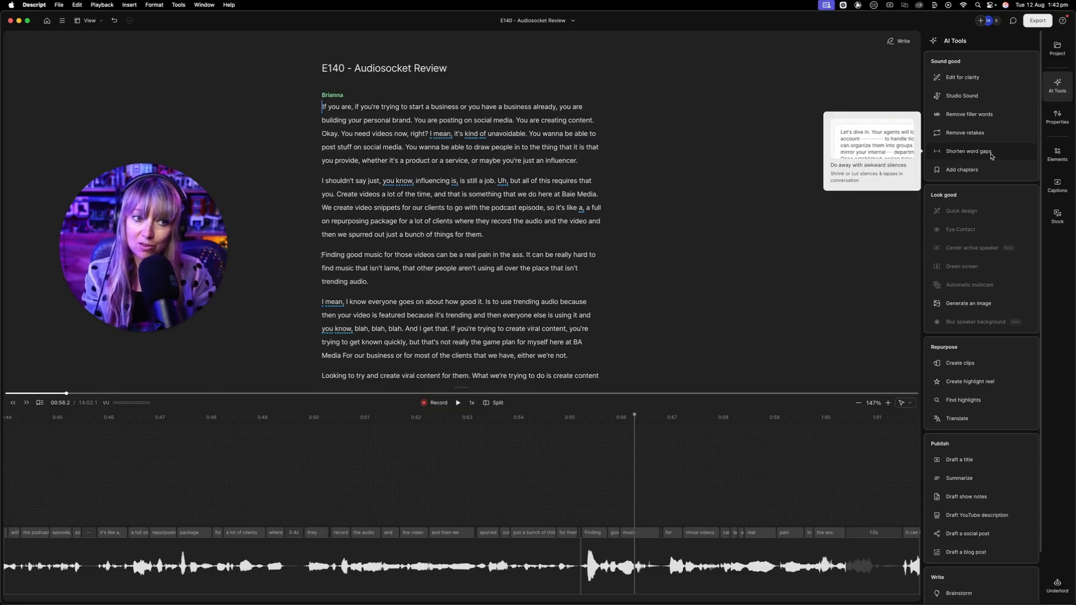
click(991, 156)
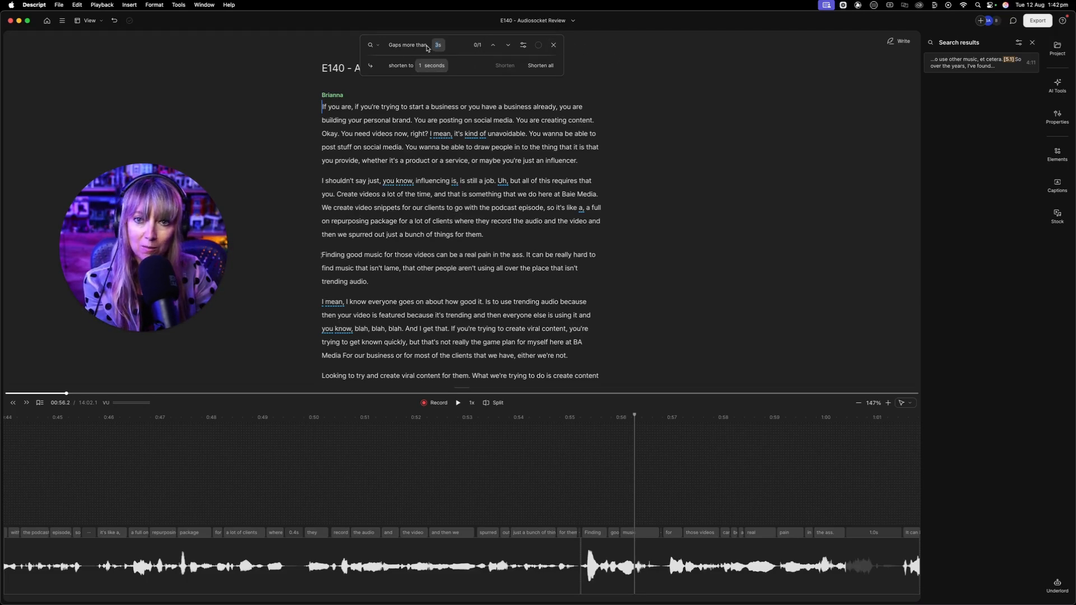
click(554, 46)
Generate chapters with the number on Auto, list them with timestamps, finish, and check the script for chapter headings
click(1057, 85)
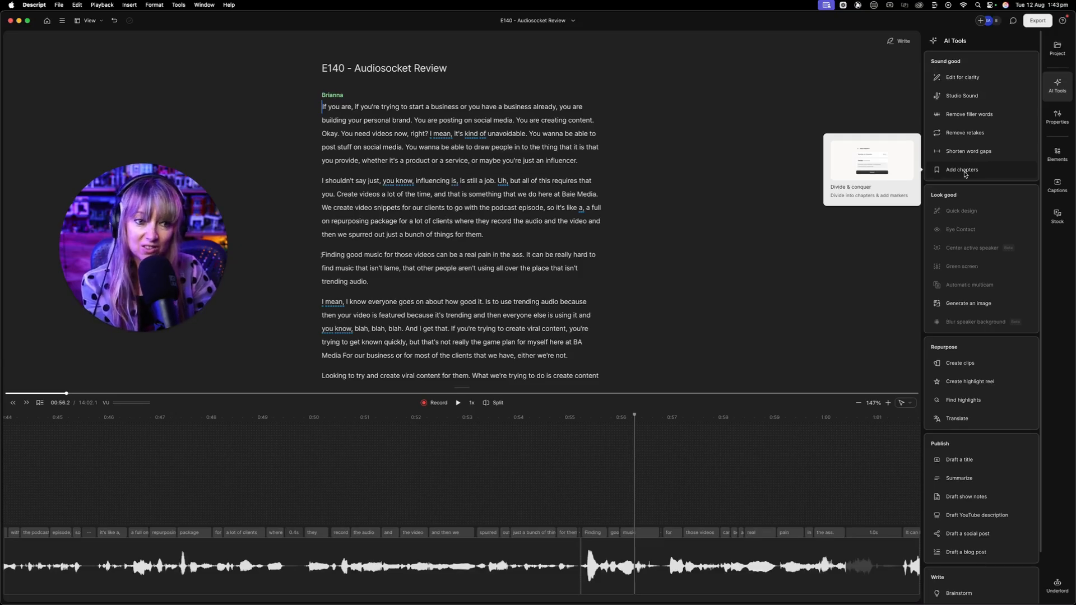
click(964, 174)
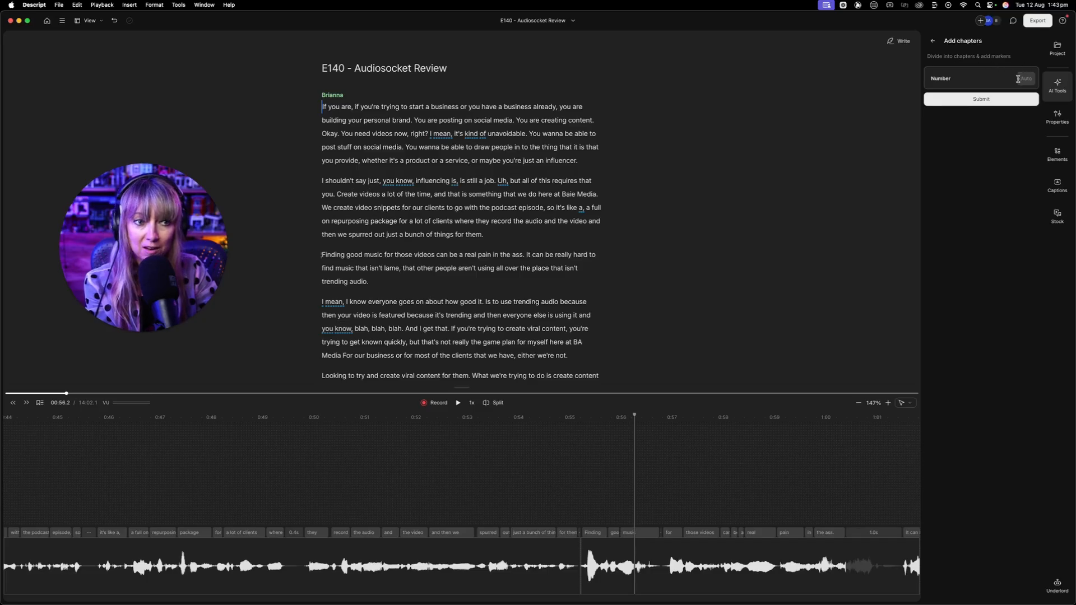
click(1026, 78)
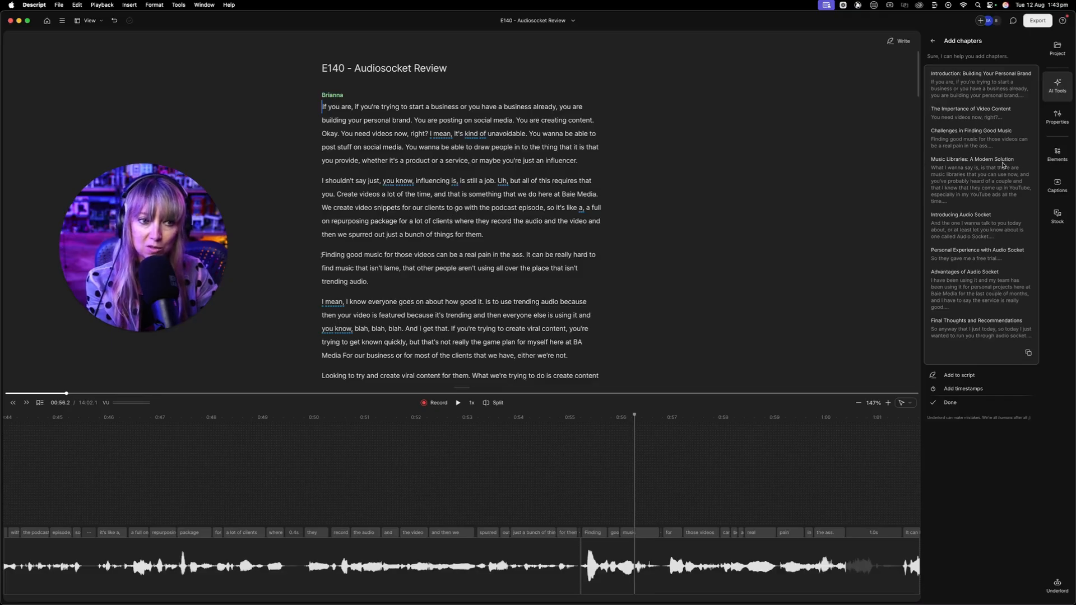
click(985, 393)
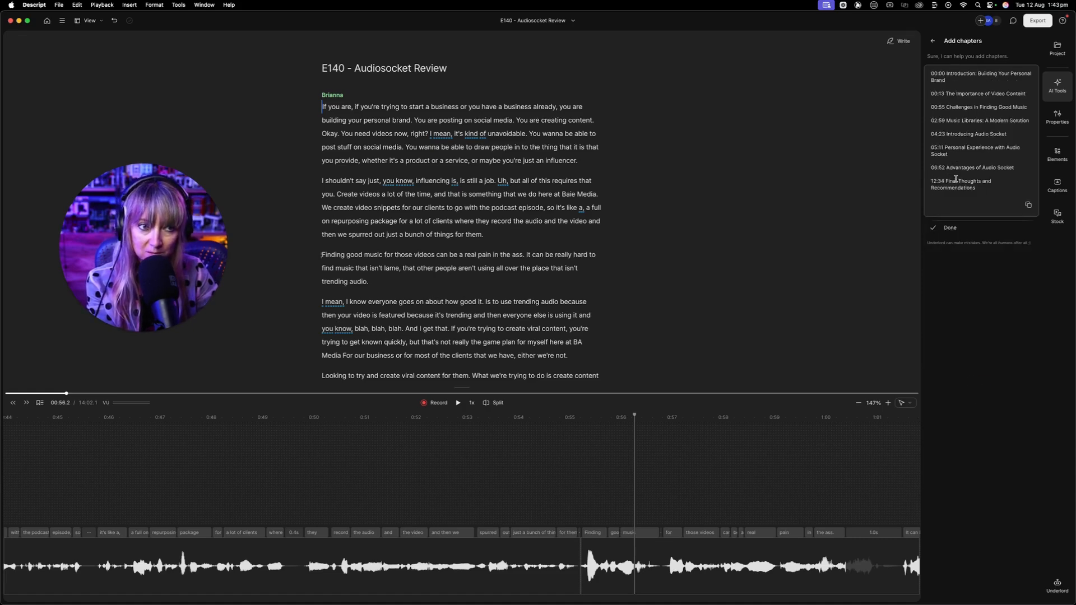
click(946, 229)
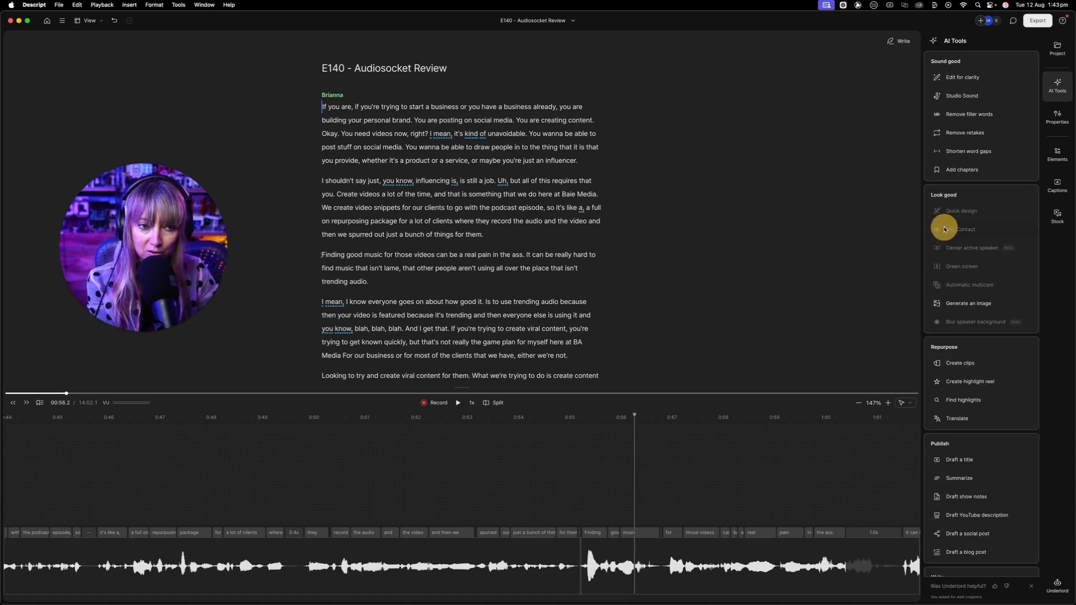
scroll(424, 212, down, 10)
scroll(424, 212, down, 20)
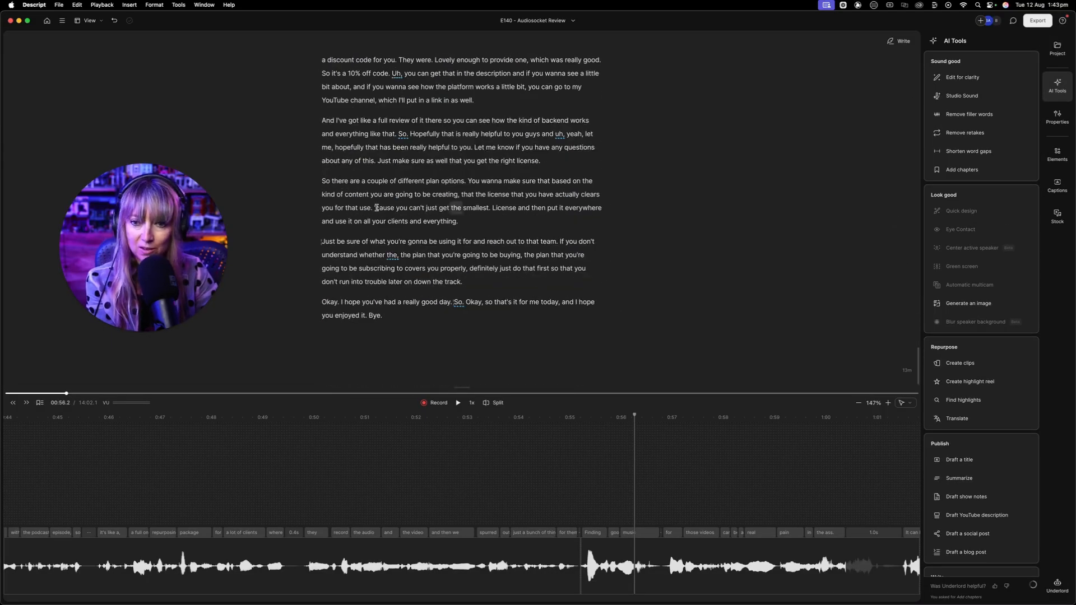
Generate chapters again with the number on Auto and add them to the script
click(960, 172)
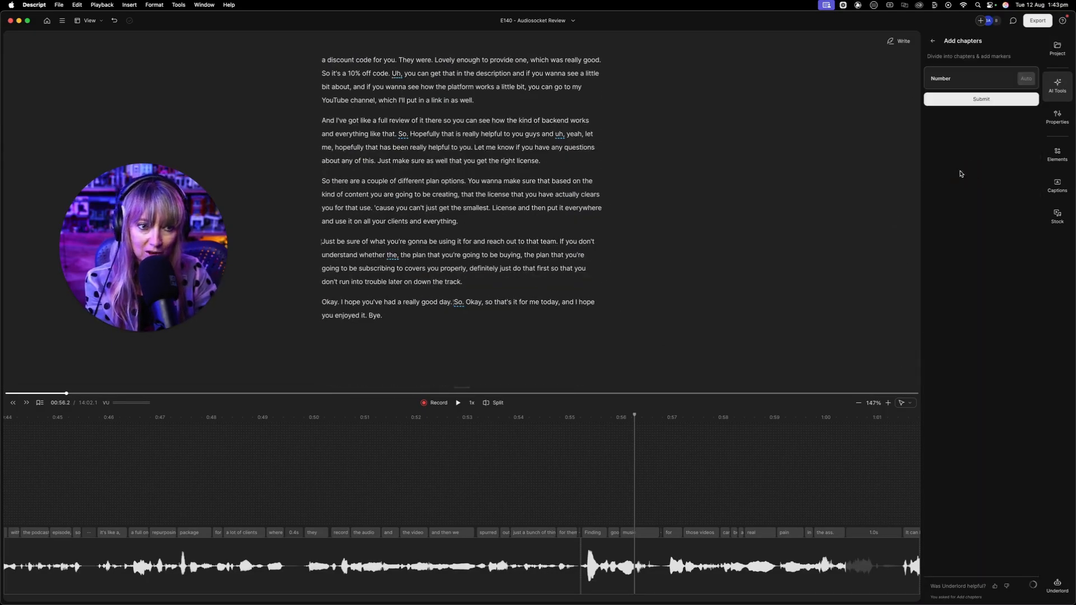
click(986, 99)
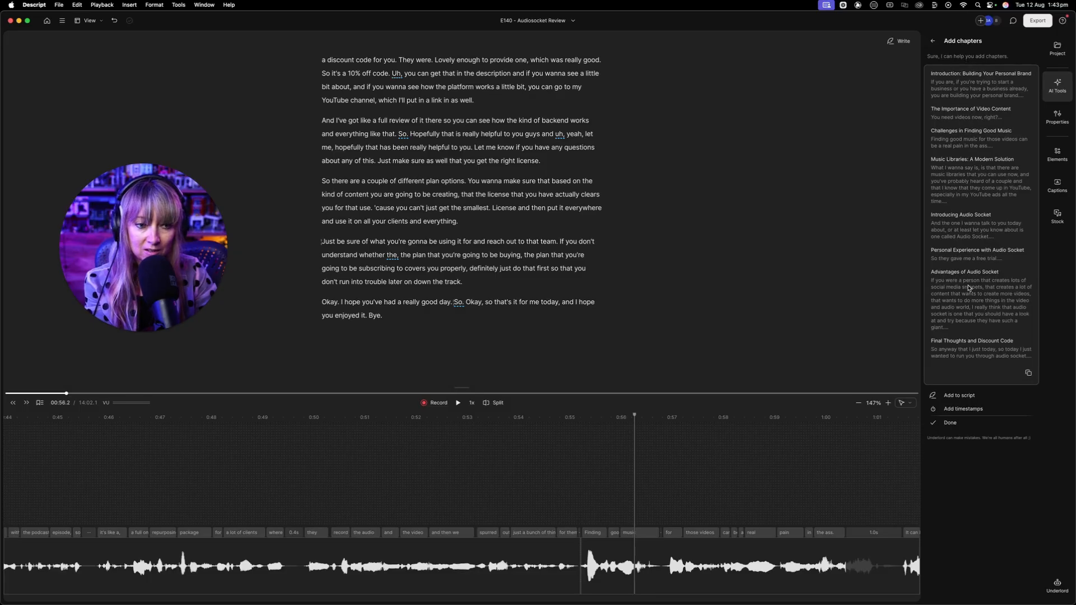
click(971, 397)
Check where the chapter headings sit throughout the script
scroll(414, 208, up, 5)
scroll(413, 208, down, 10)
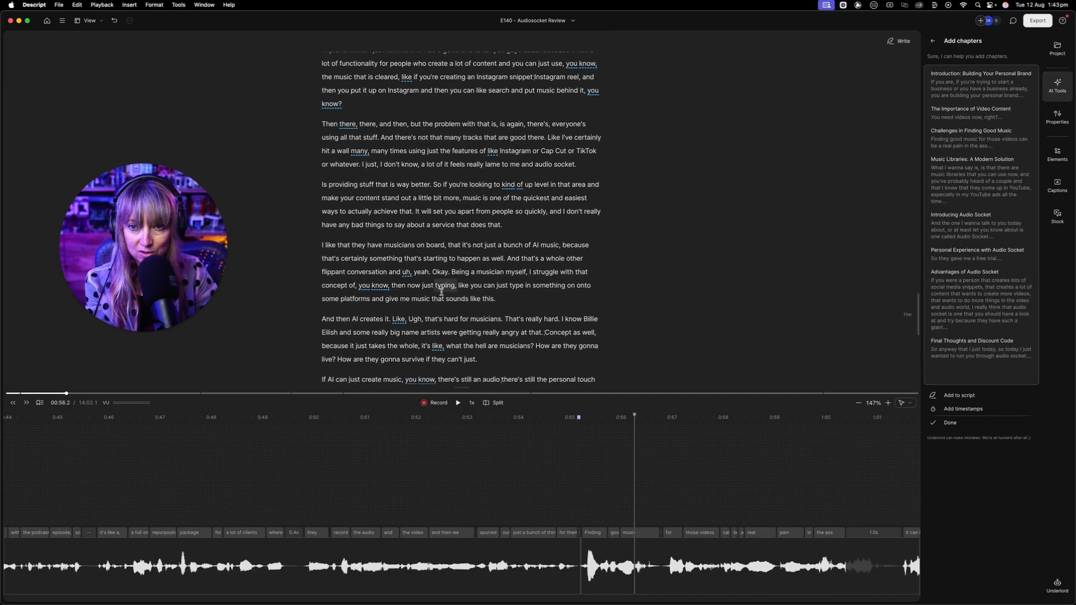
scroll(368, 239, down, 3)
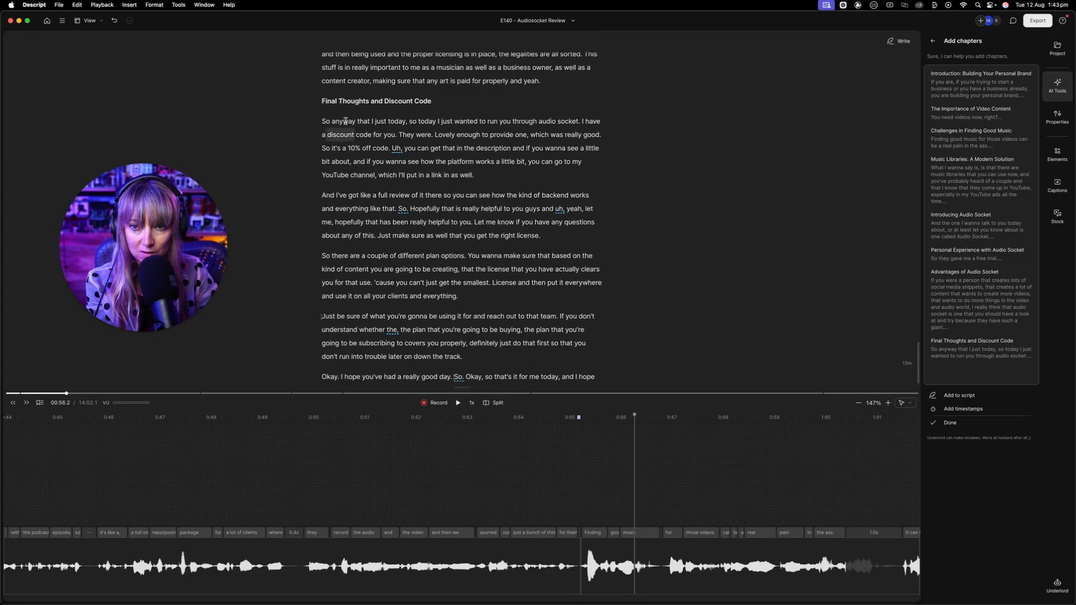
scroll(464, 255, down, 3)
scroll(464, 255, up, 20)
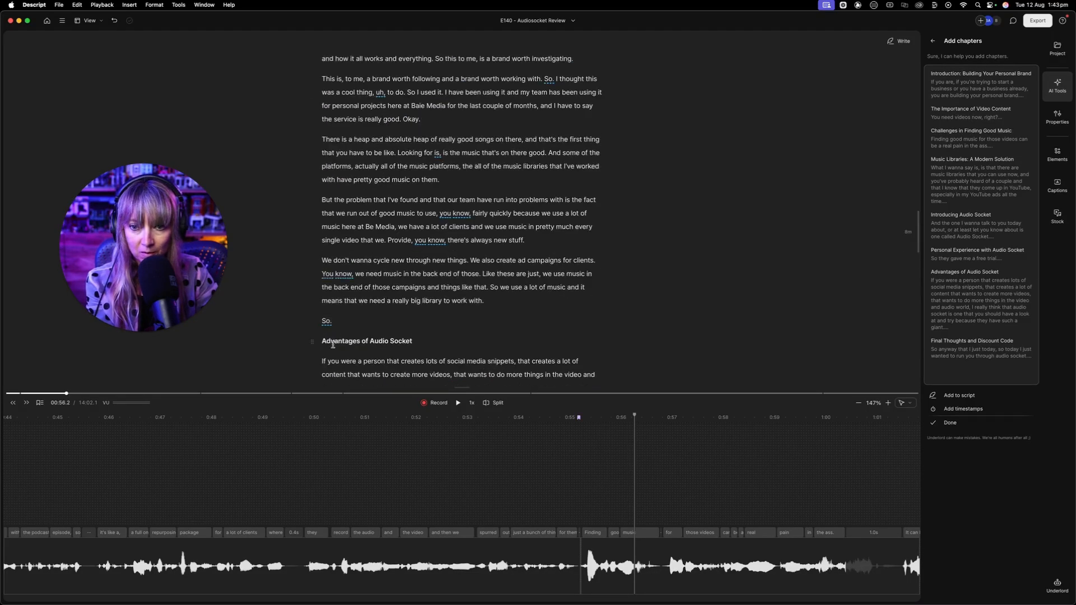
scroll(420, 240, up, 10)
scroll(419, 171, up, 3)
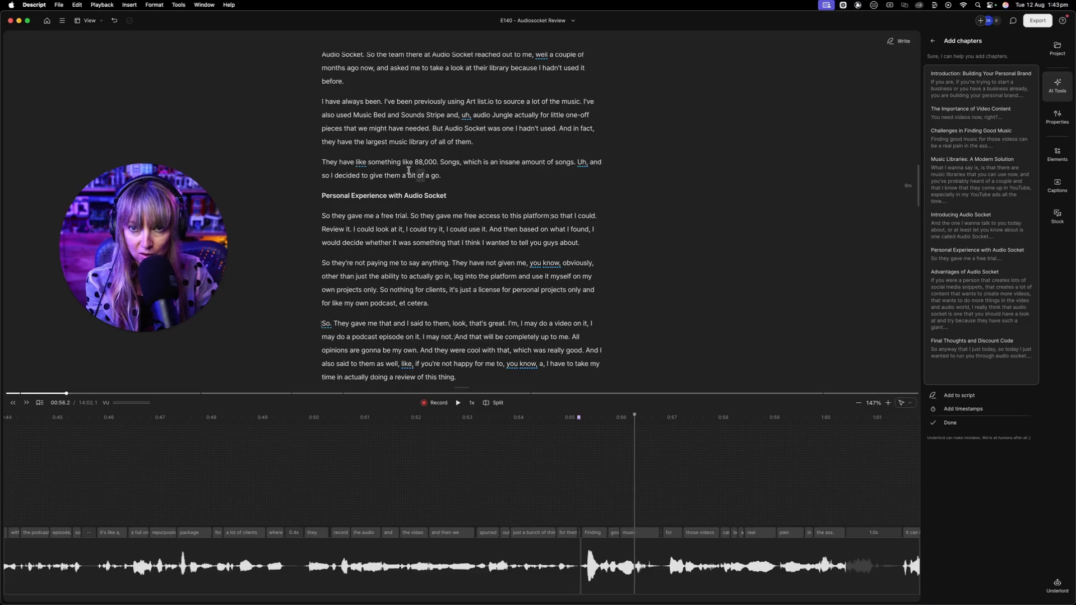
scroll(481, 179, up, 10)
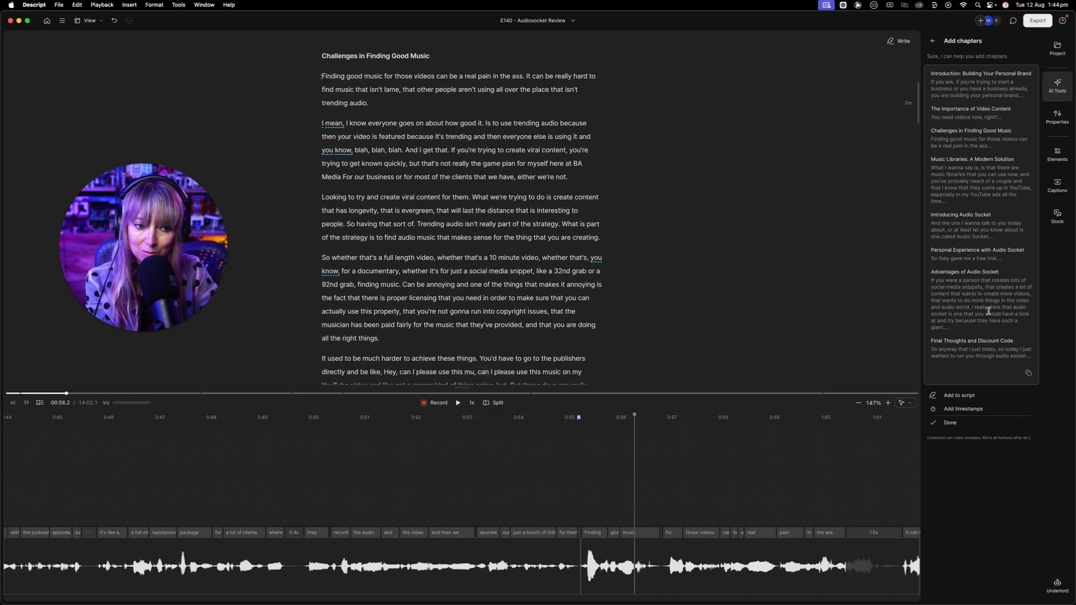
Add timestamps to the generated chapters and copy the timestamped list
click(970, 411)
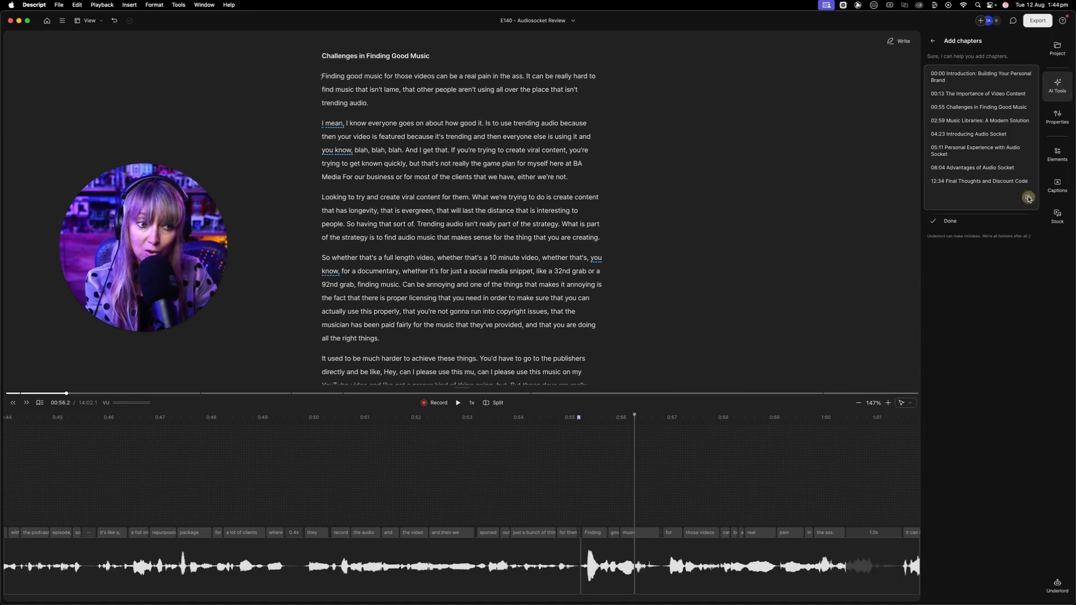
click(1028, 199)
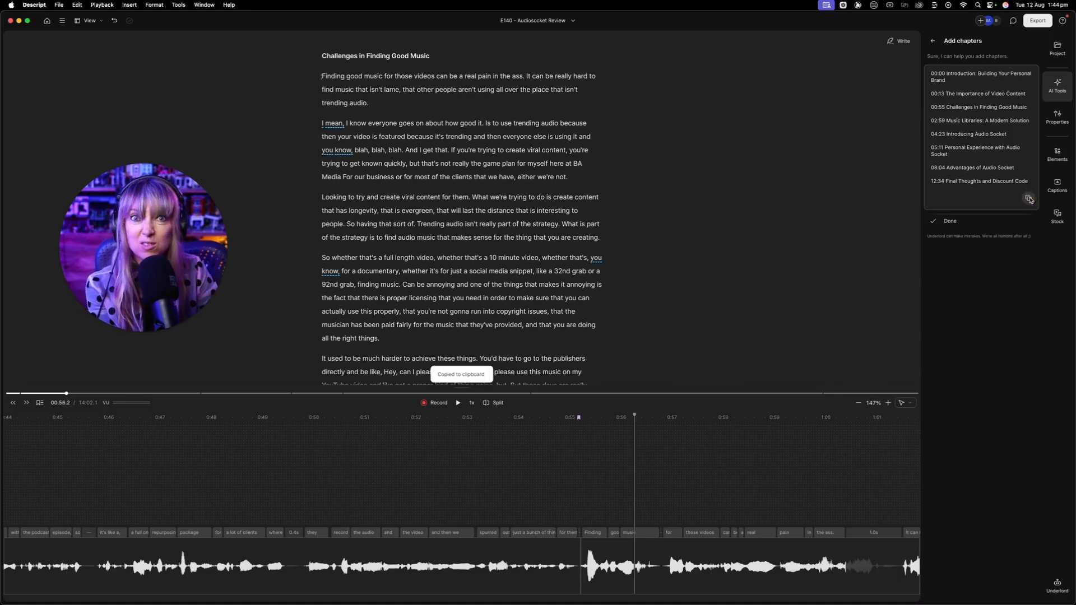
Leave the chapter results and look through the available AI tools, including the filler word, retake and word gap options
click(933, 41)
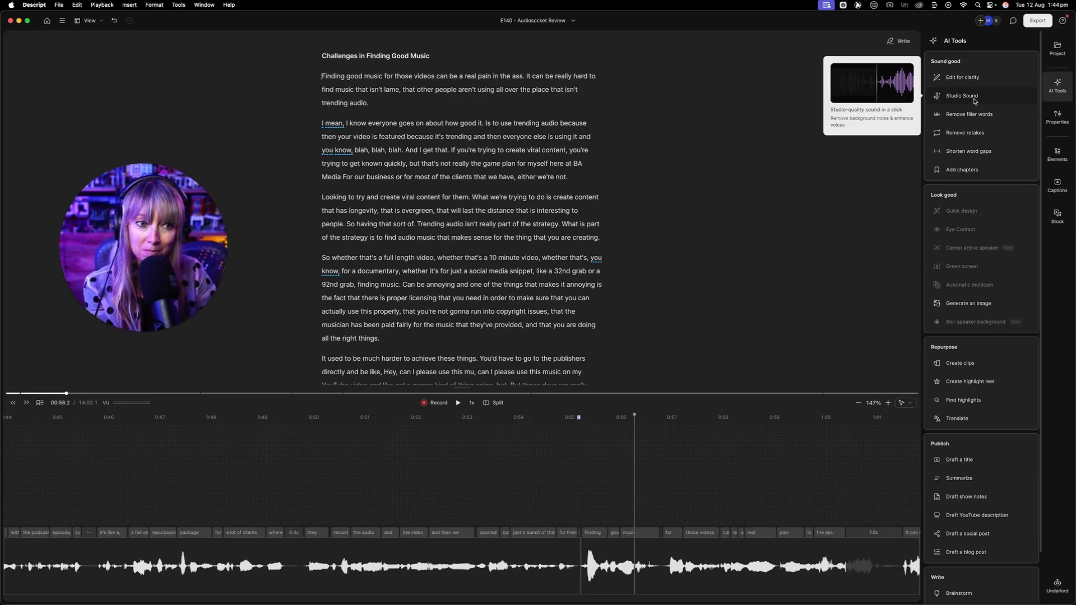
scroll(953, 235, down, 2)
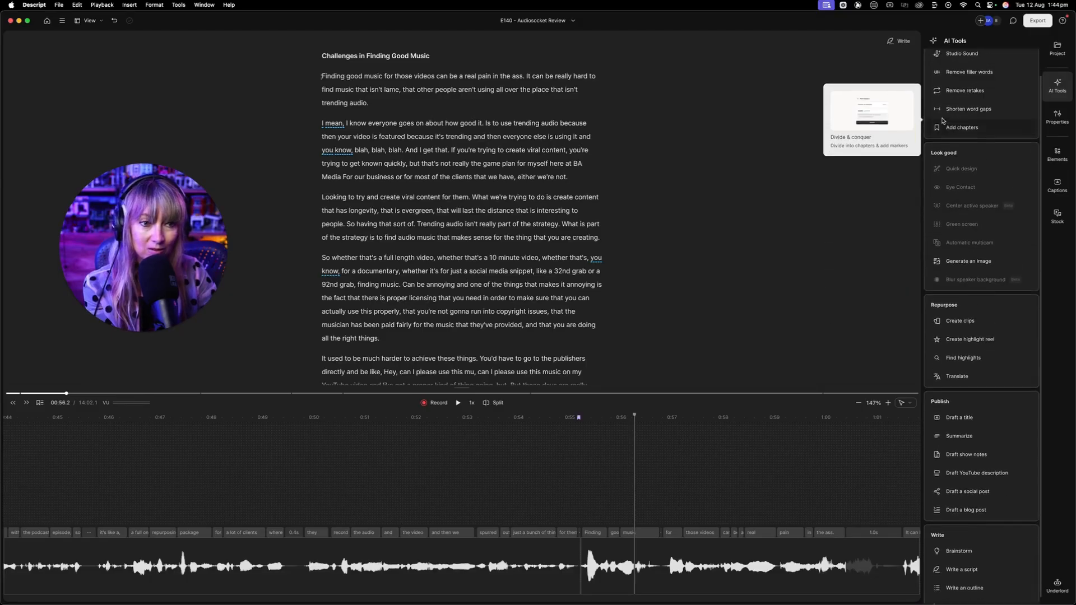
scroll(948, 123, up, 2)
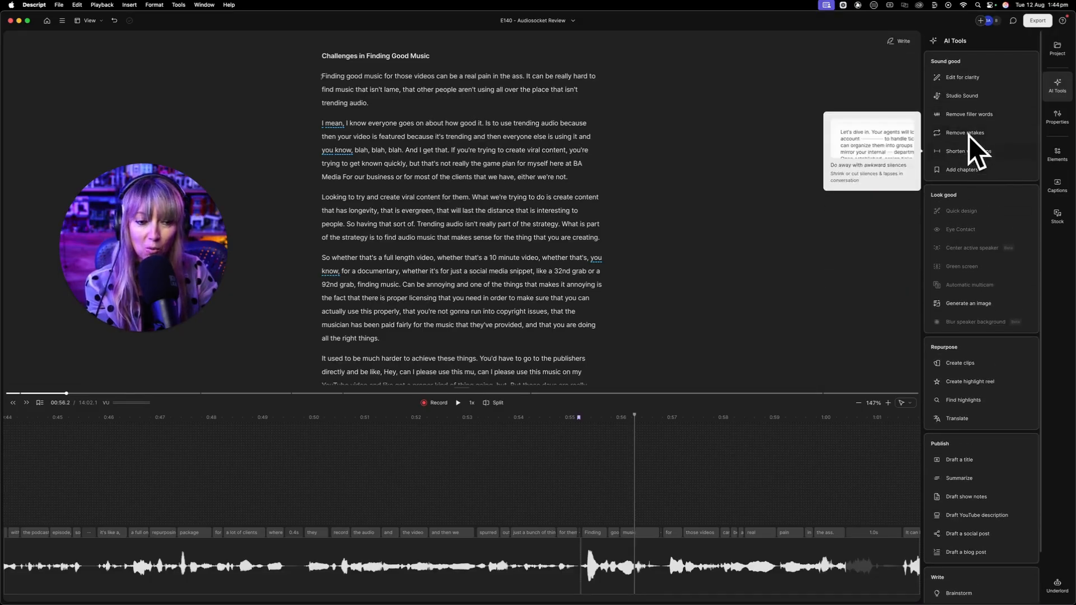
scroll(981, 201, down, 2)
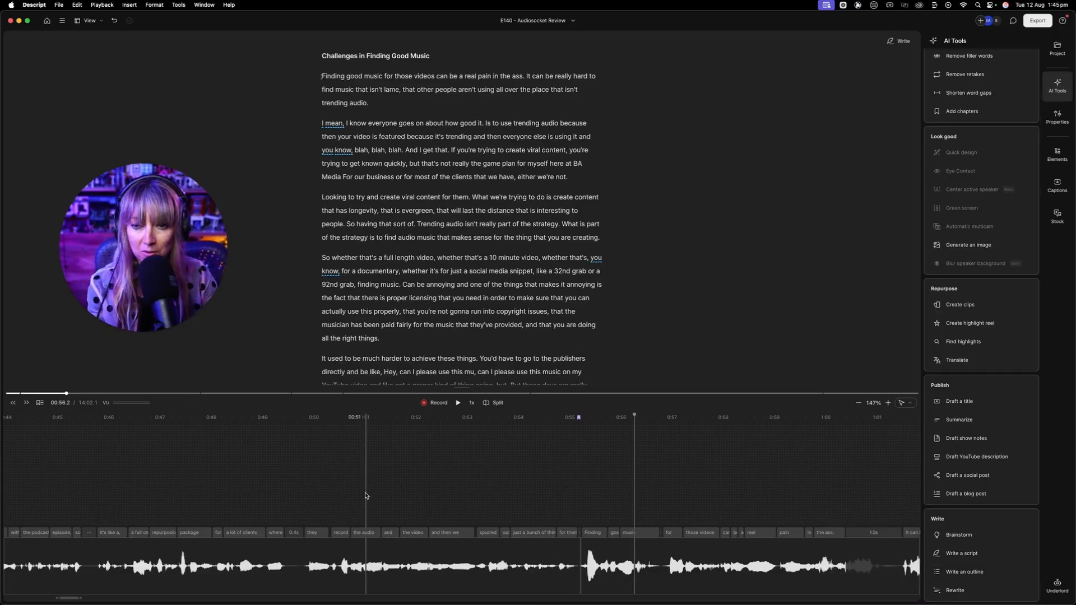
scroll(989, 97, up, 2)
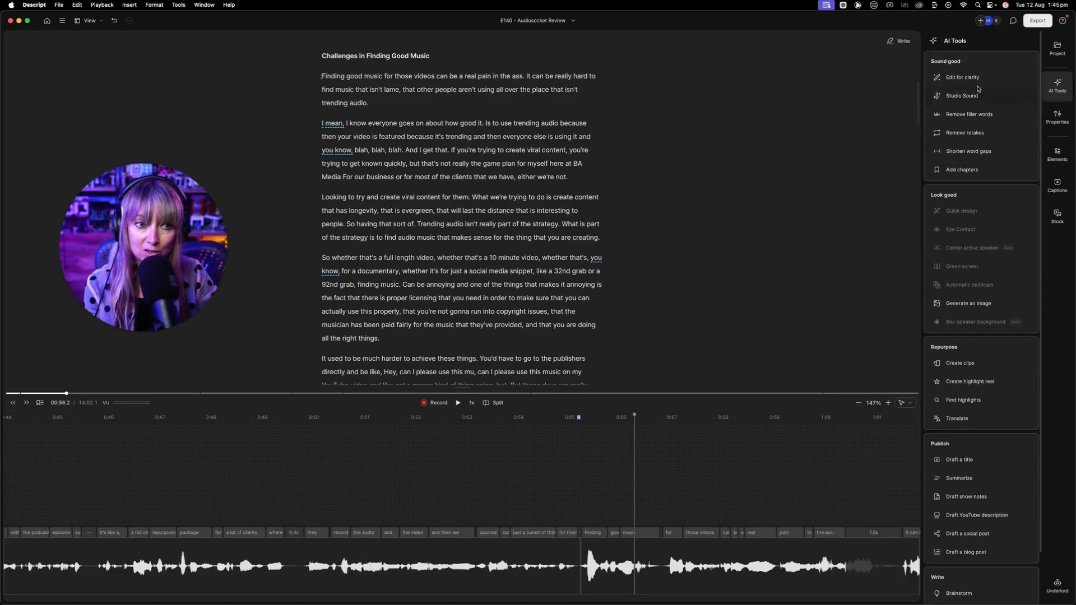
mouse_move(981, 116)
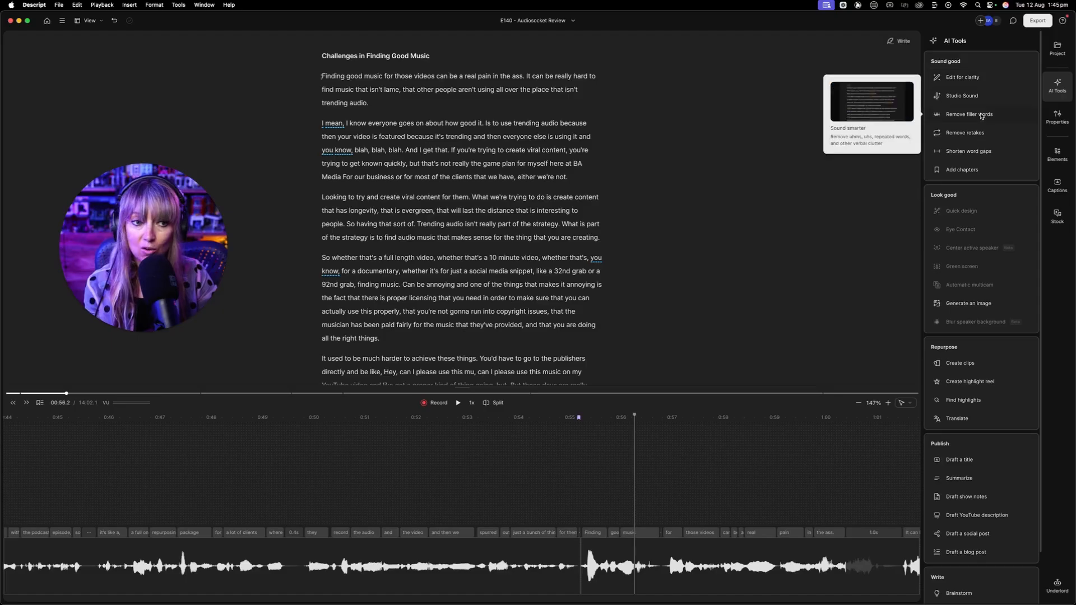
mouse_move(986, 139)
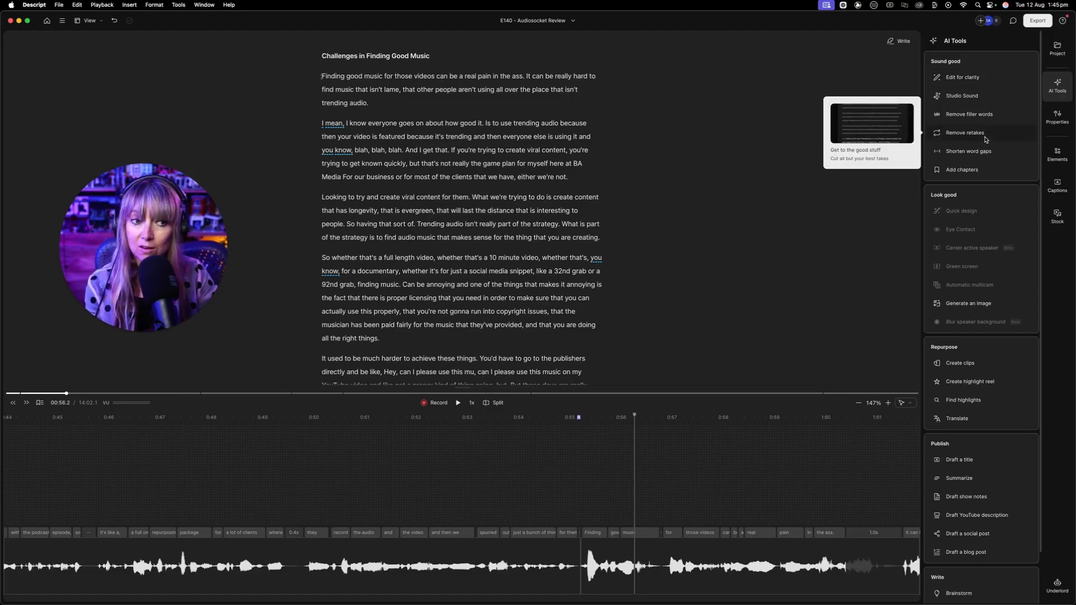
mouse_move(992, 161)
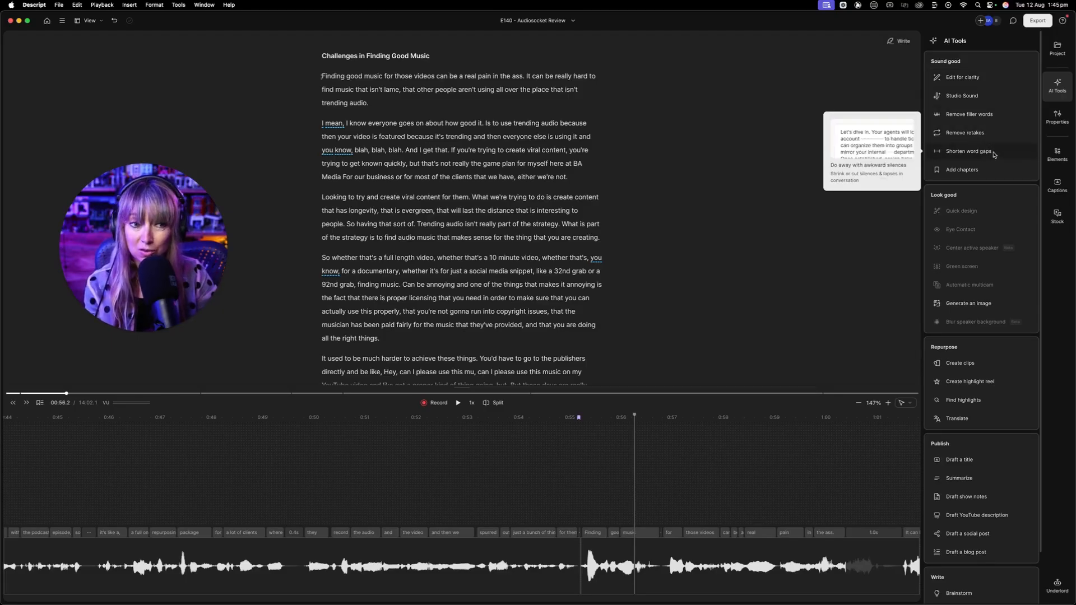
Split the audio just before the first spoken word at 00:00.8 and delete the silence at the start of the recording
click(417, 443)
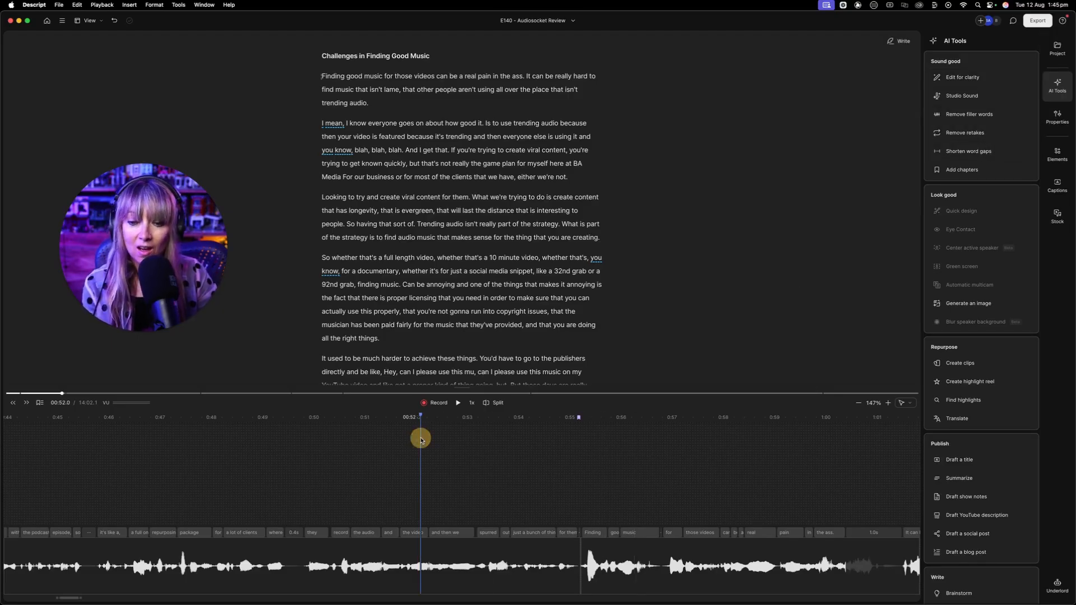
scroll(417, 443, left, 5)
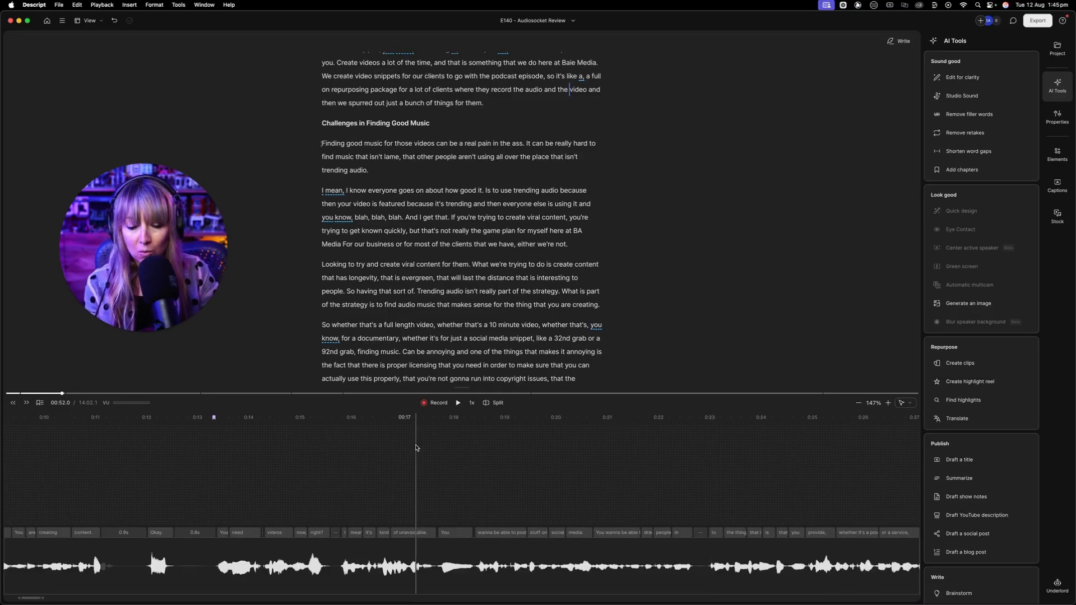
scroll(416, 448, down, 5)
scroll(394, 451, left, 1)
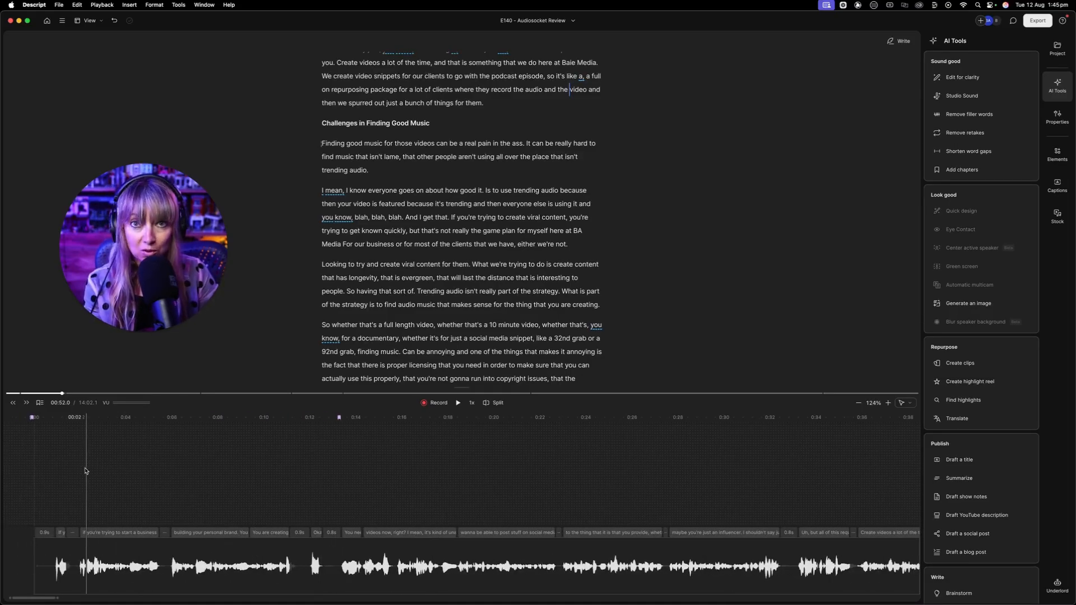
click(53, 465)
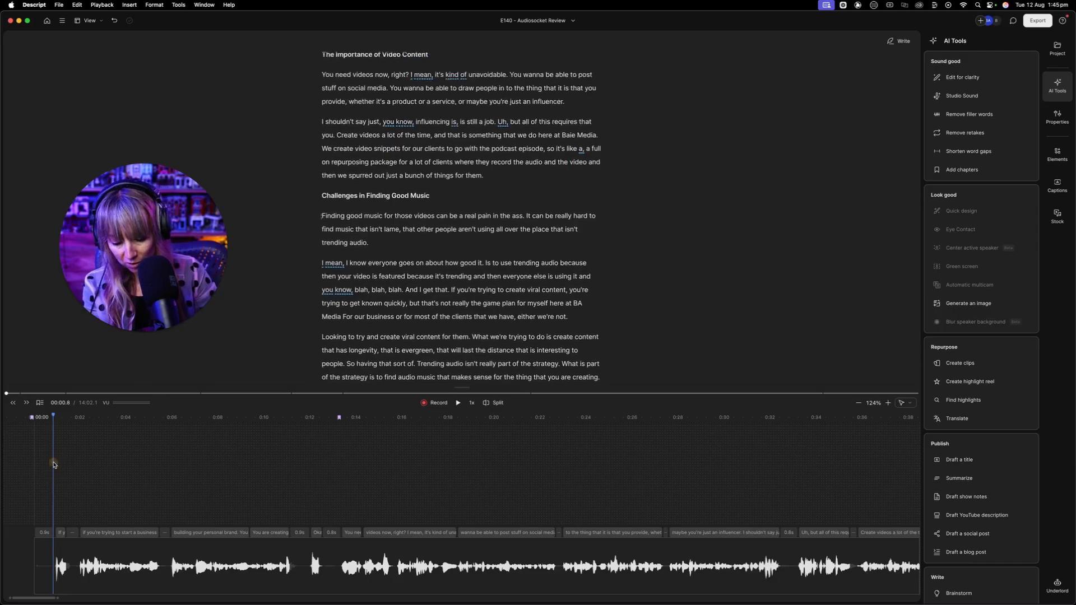
scroll(34, 563, up, 3)
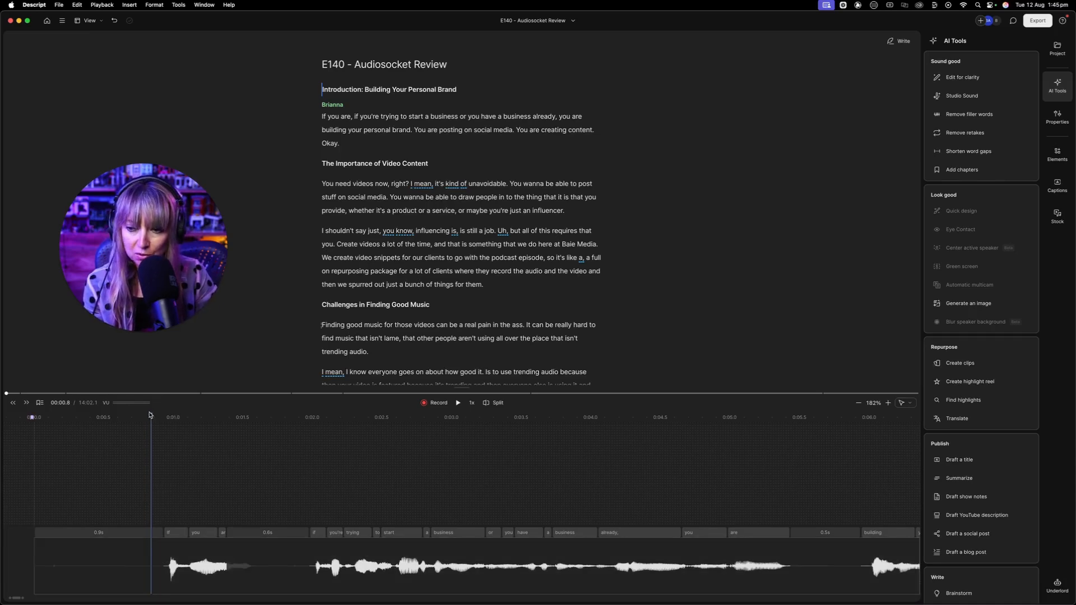
click(150, 567)
click(92, 576)
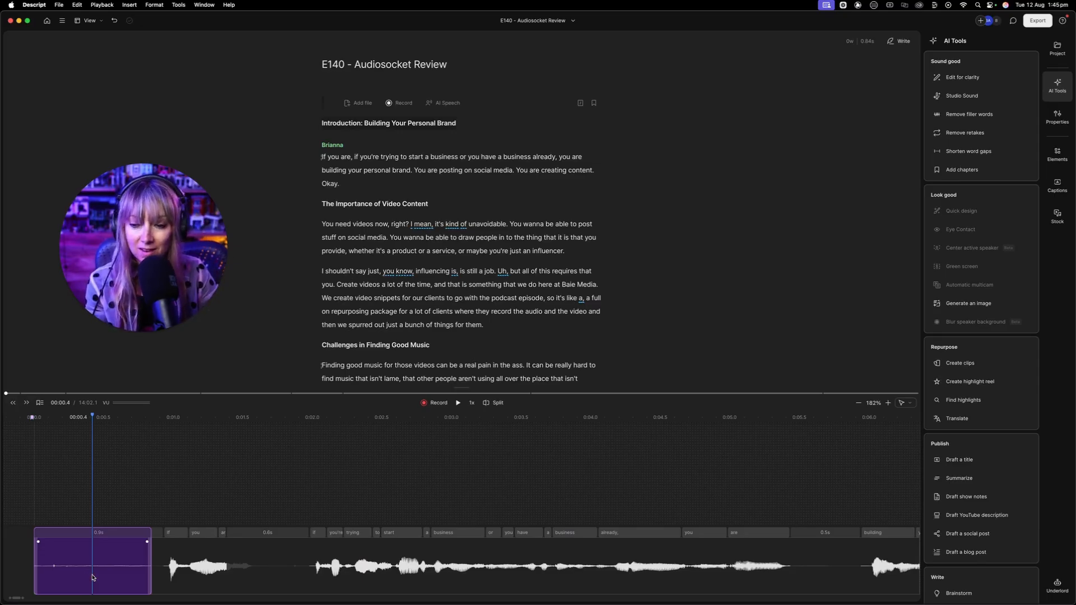
key(Delete)
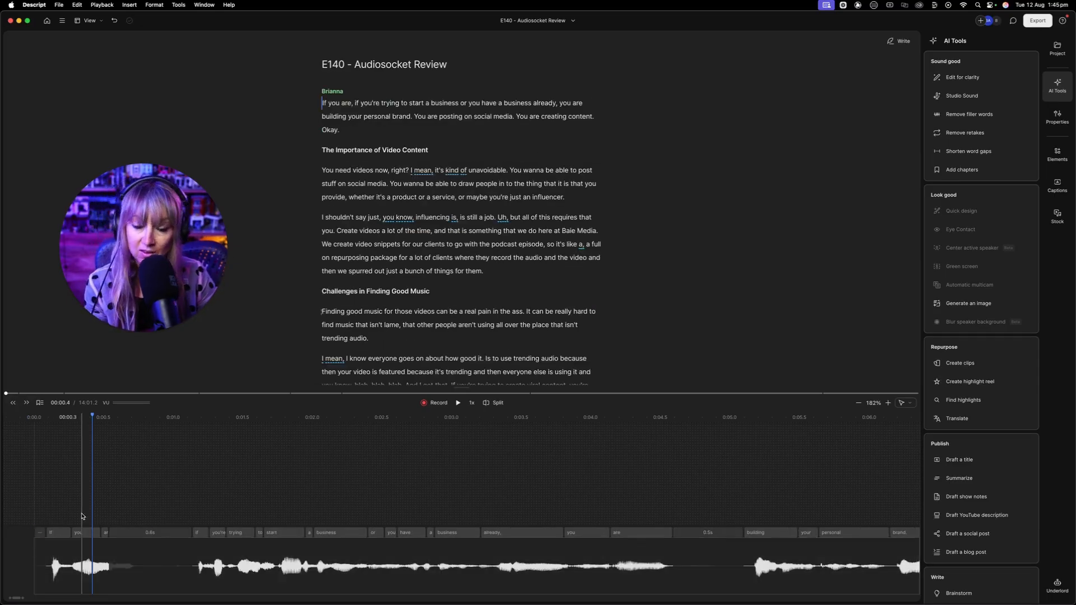
Play the opening, split the audio before "if you're trying", and delete the false start "If you are,"
click(30, 484)
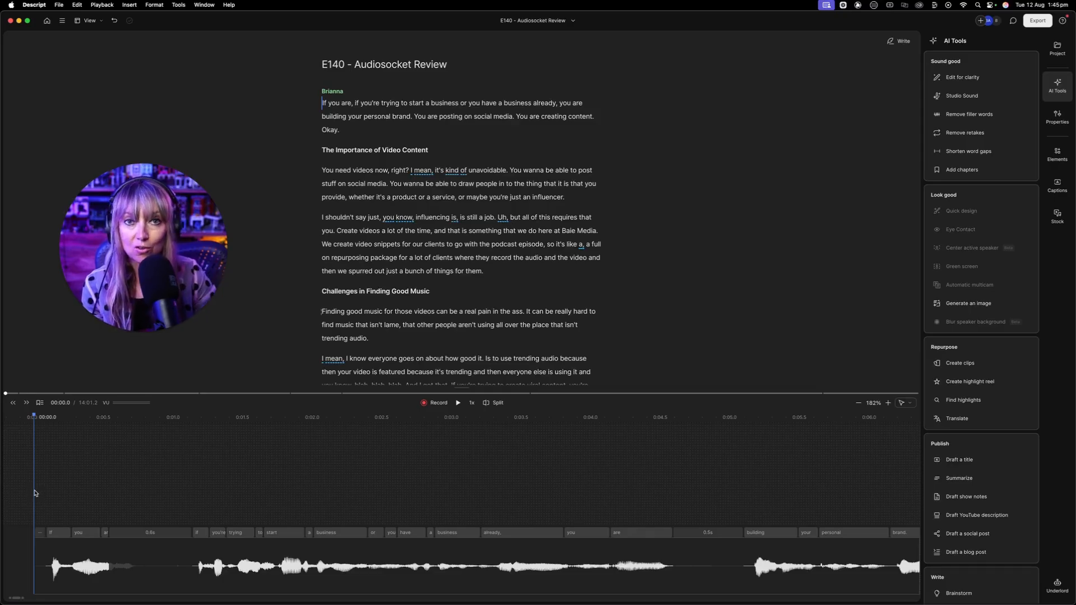
key(space)
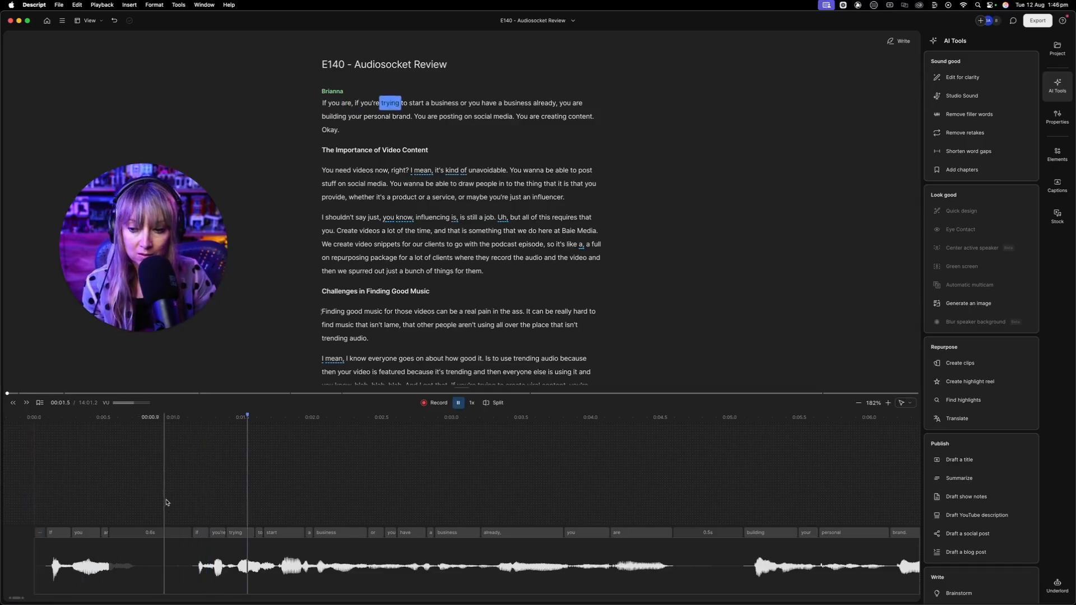
key(space)
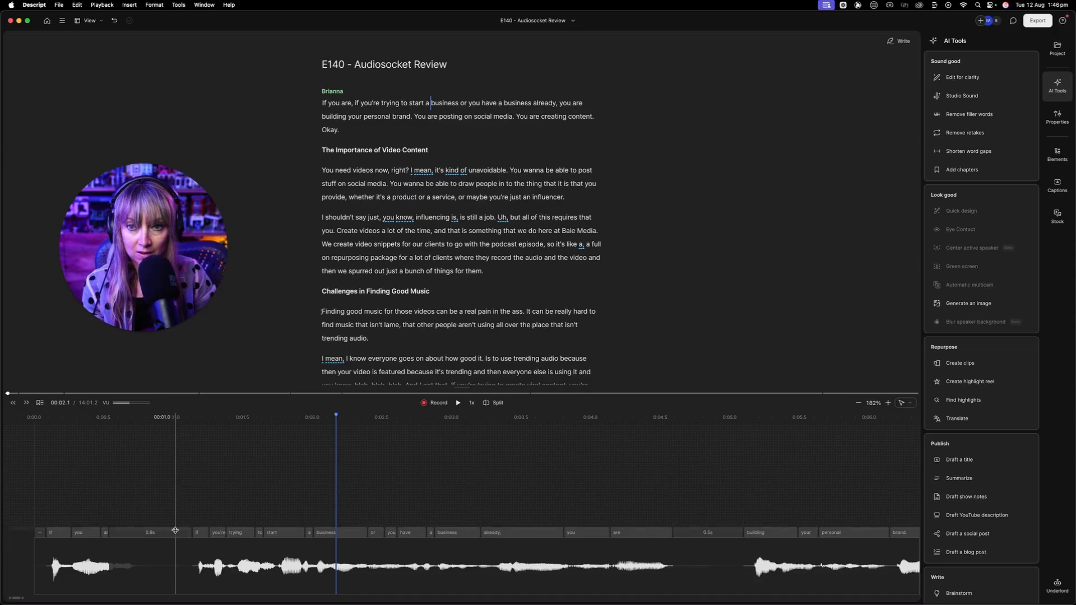
click(188, 470)
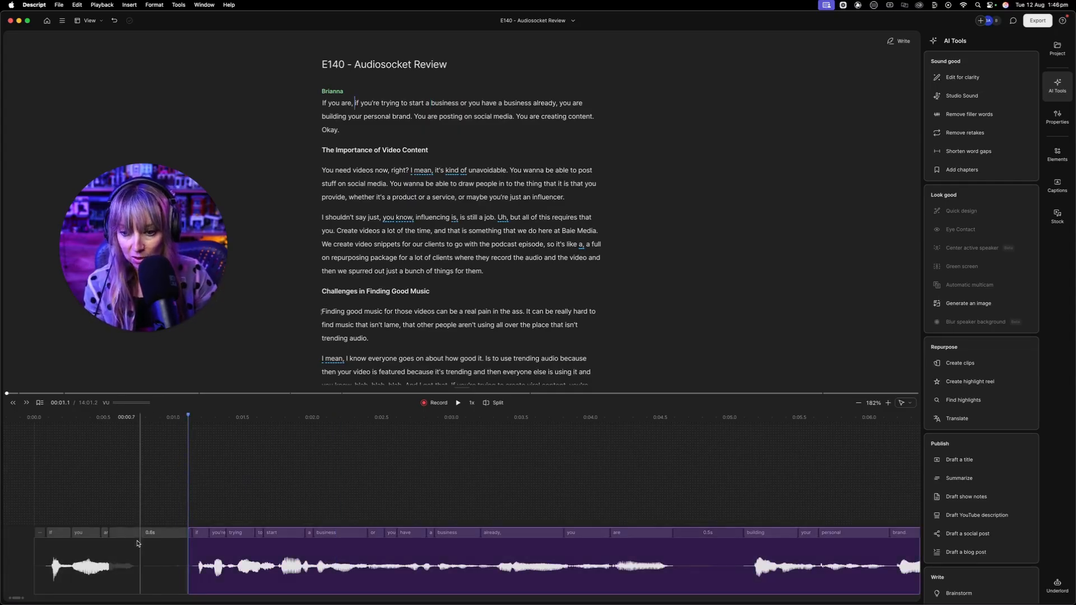
click(109, 563)
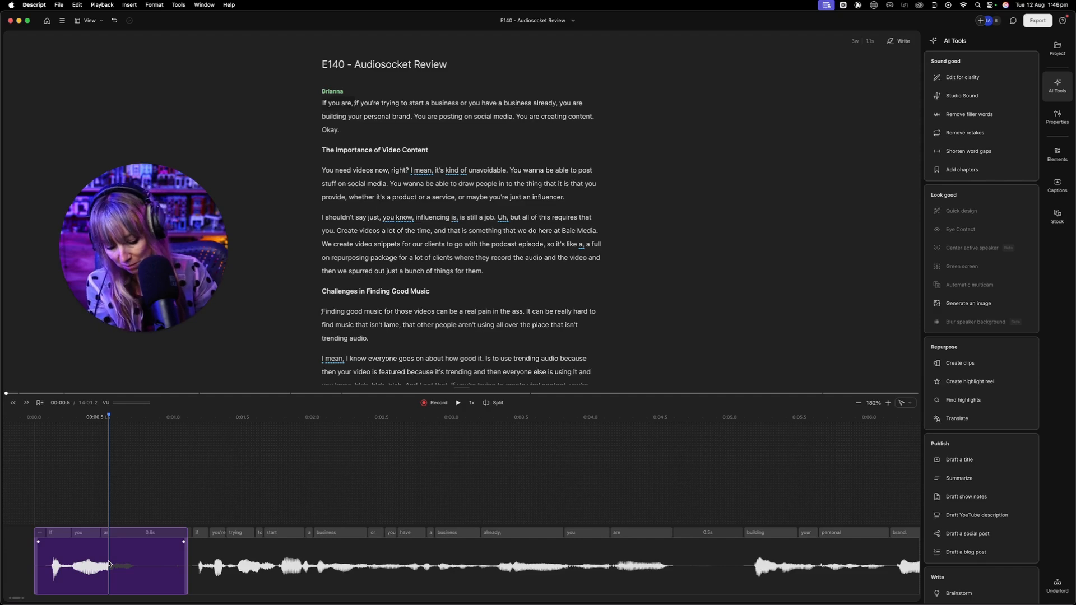
key(Delete)
Play the recording from the start and delete the word "Okay" after "You are creating content."
click(18, 534)
key(space)
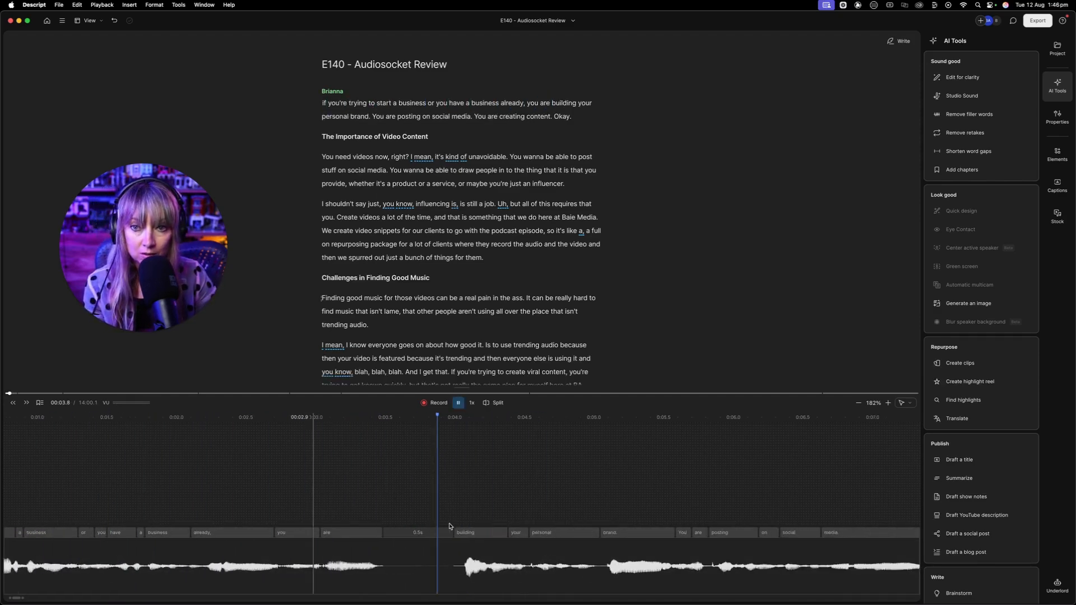
scroll(445, 533, down, 3)
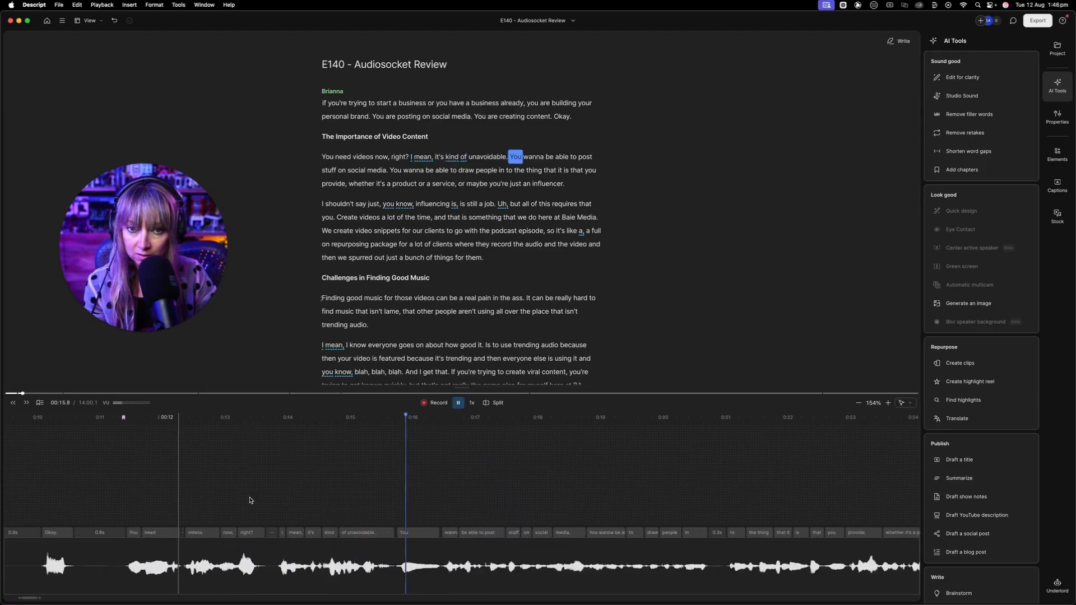
scroll(264, 499, left, 5)
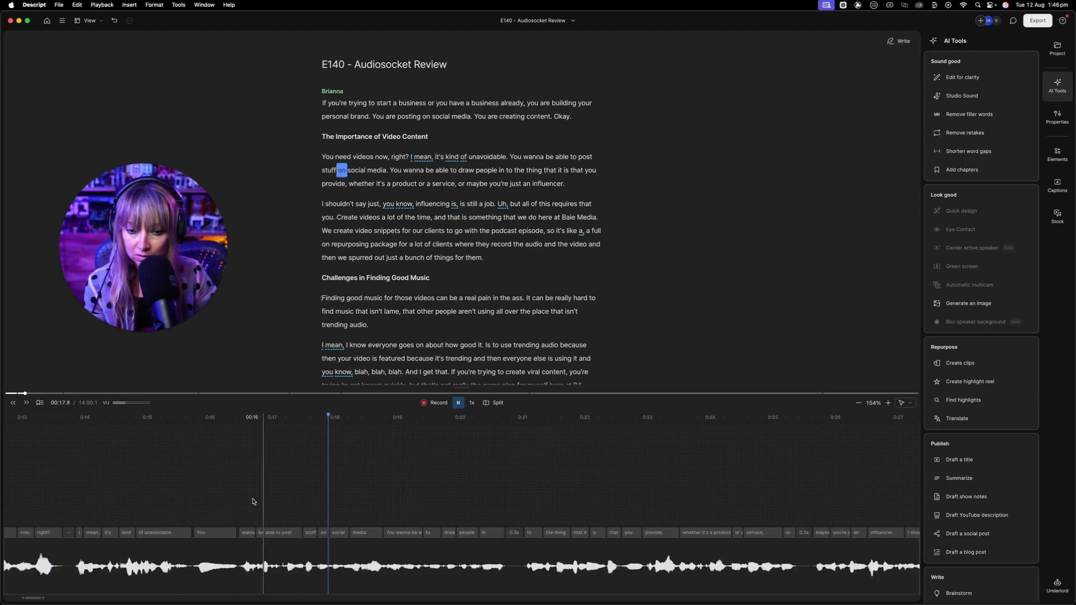
key(space)
click(237, 475)
double_click(563, 117)
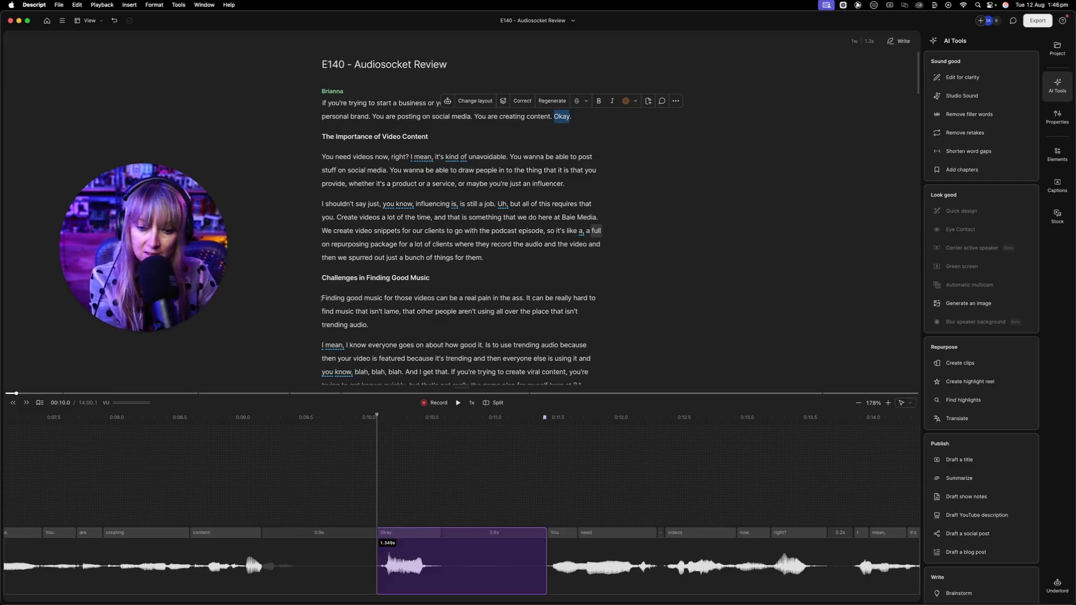
key(BackSpace)
Trim the pause after "You are creating content" to about 0.7 s and play across the cut
click(176, 493)
key(space)
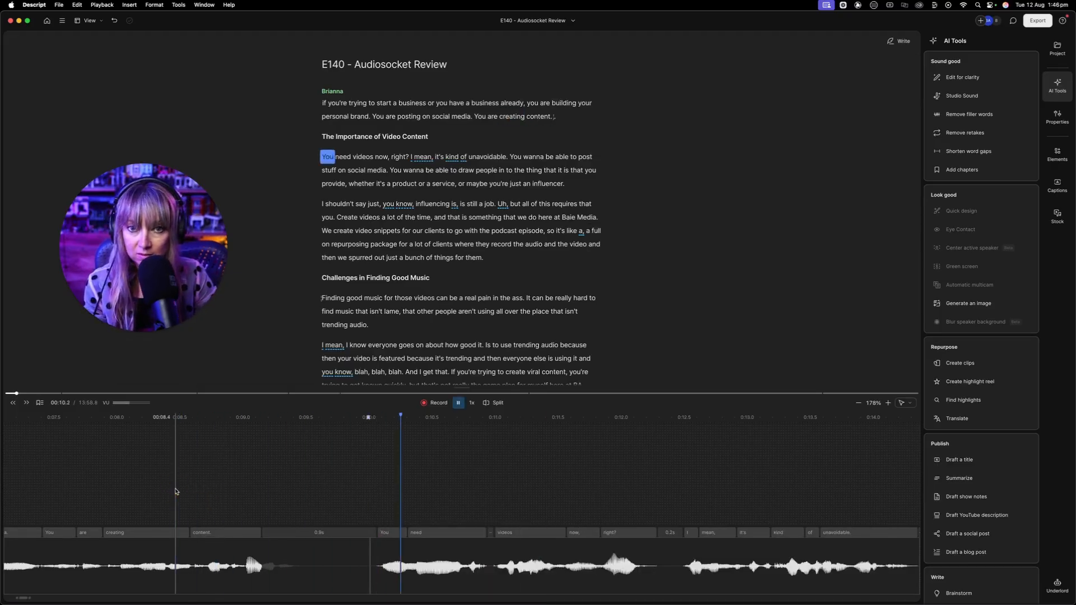
key(space)
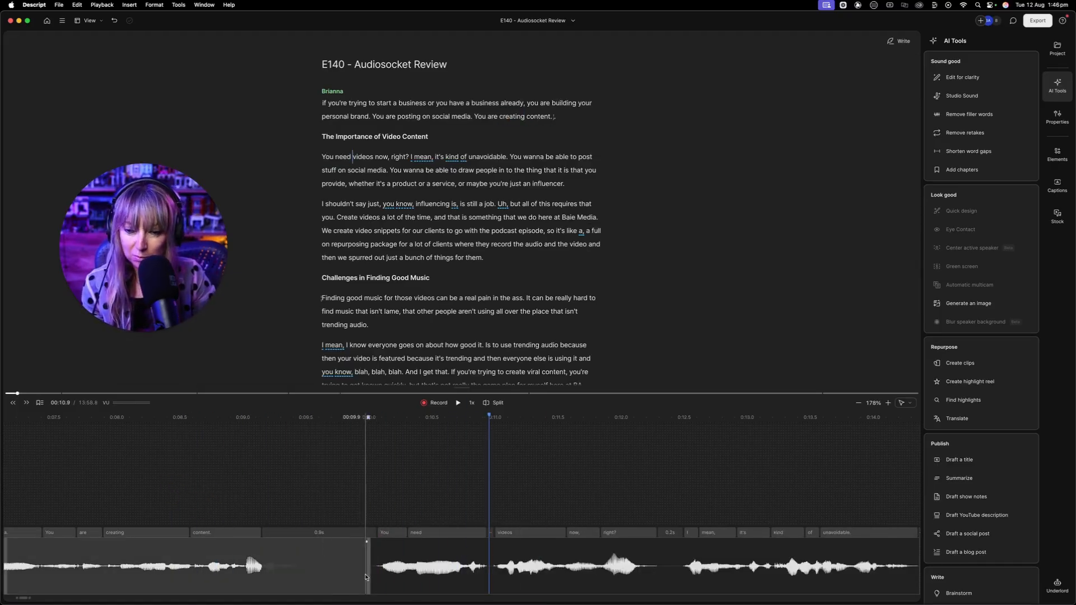
drag(366, 567, 308, 560)
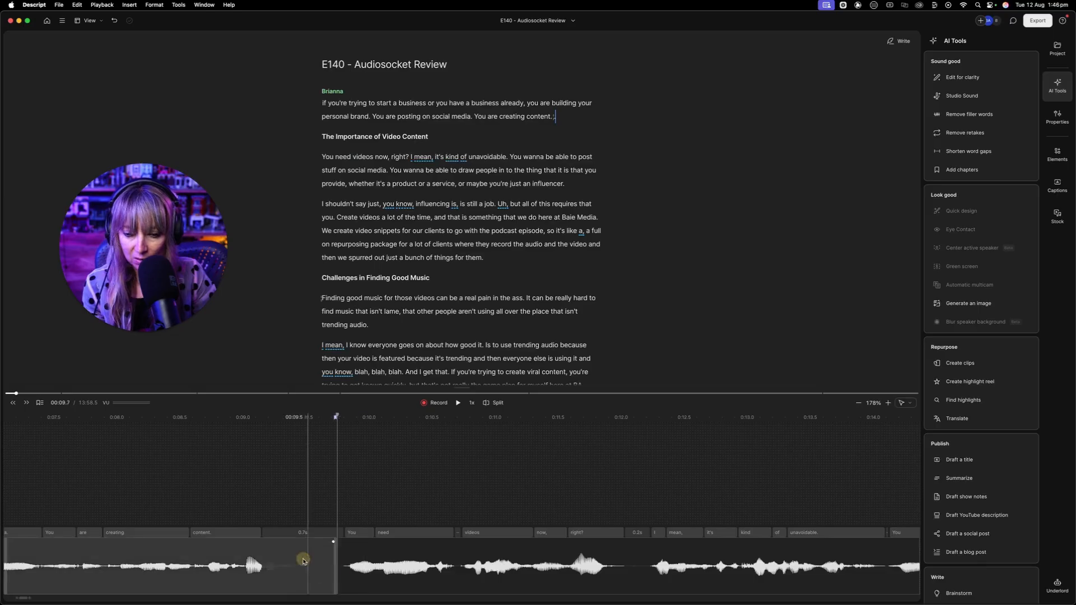
click(123, 452)
key(space)
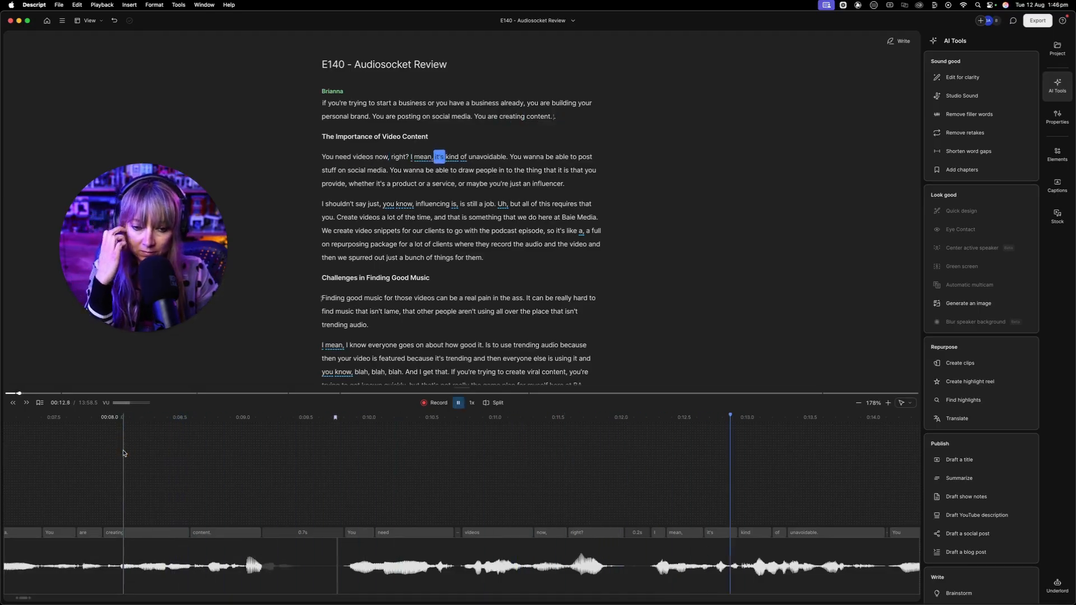
Play on past "is still a job", split the audio around the 0.8 s pause and "Uh,", and delete that section
scroll(123, 452, down, 2)
scroll(126, 452, down, 2)
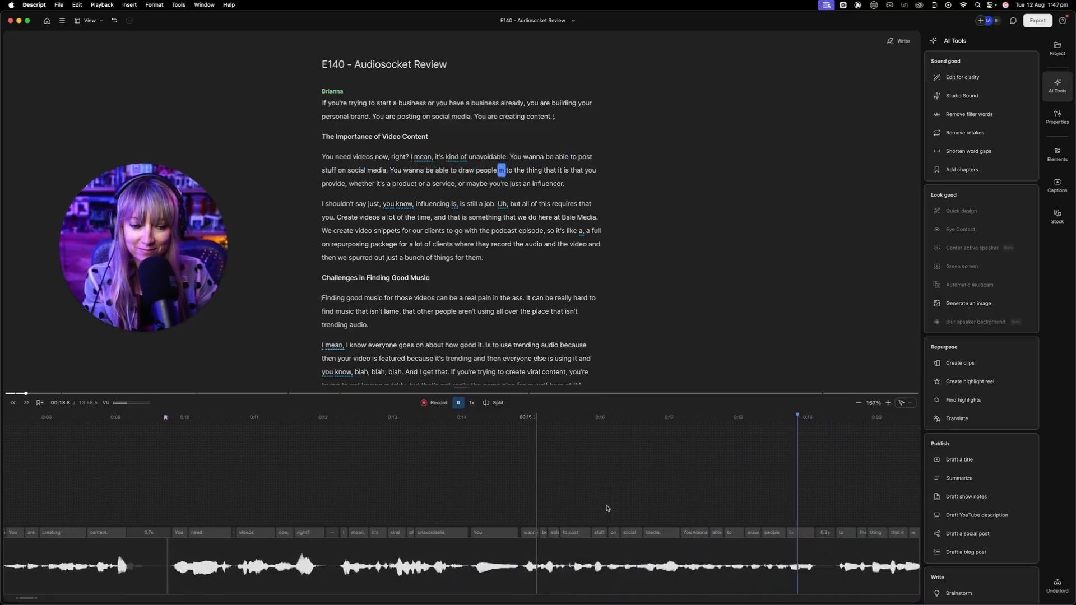
scroll(607, 507, down, 2)
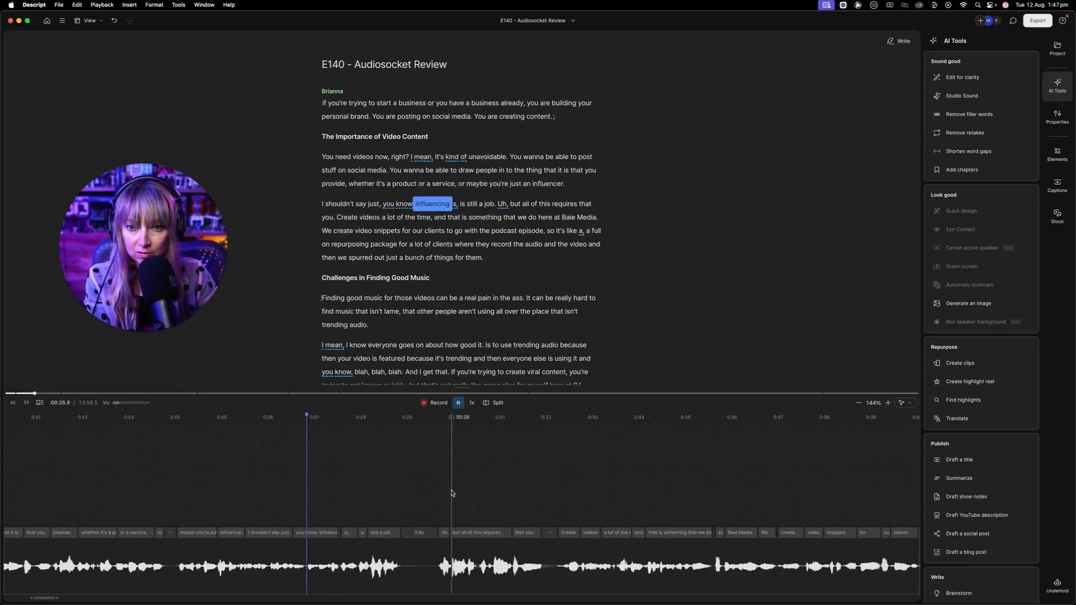
click(392, 483)
scroll(394, 484, up, 10)
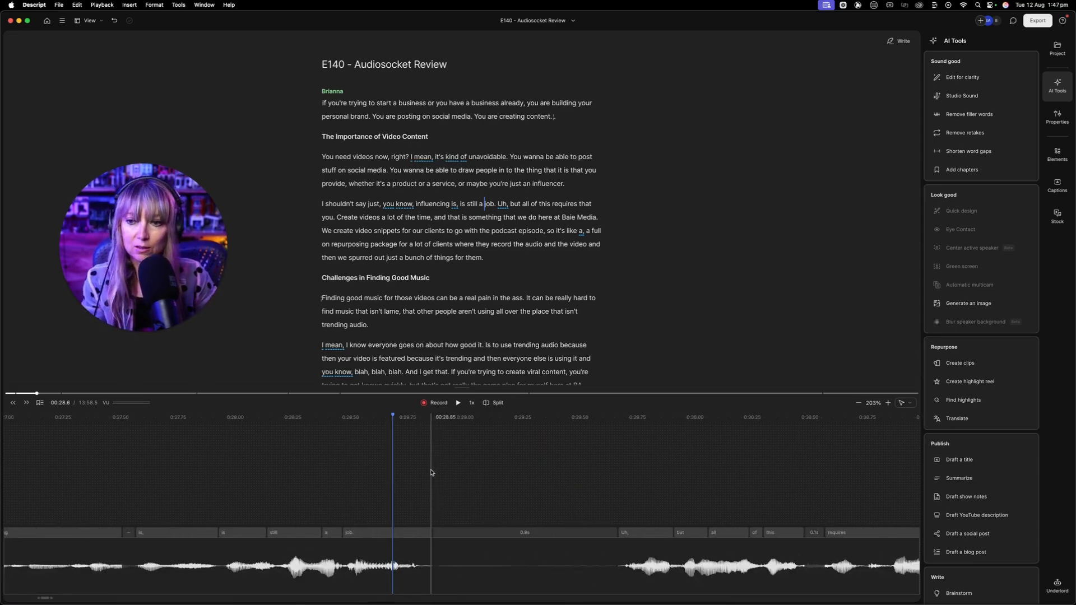
key(space)
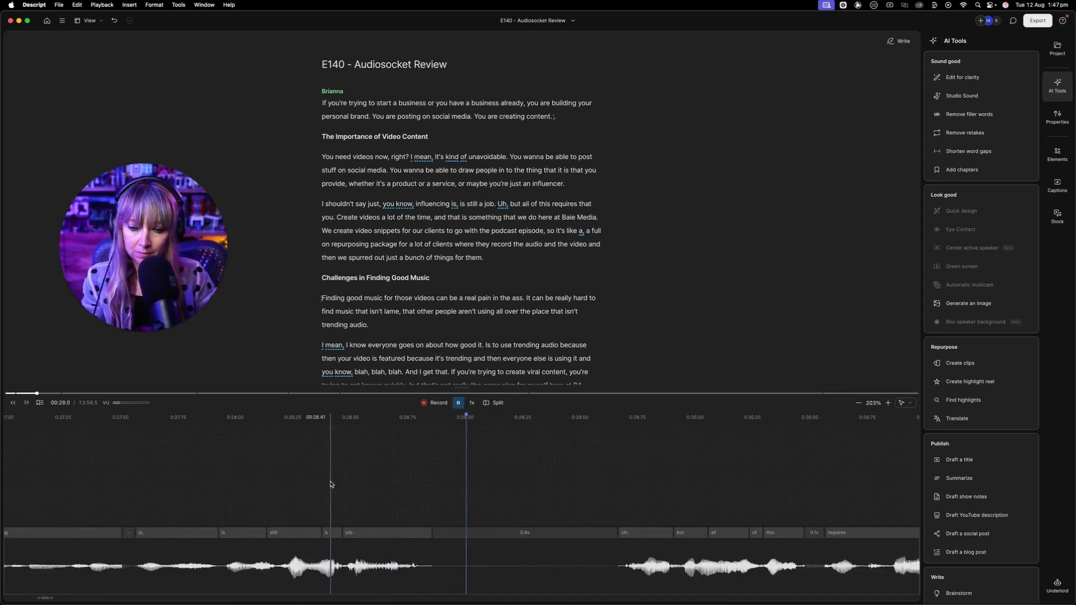
key(space)
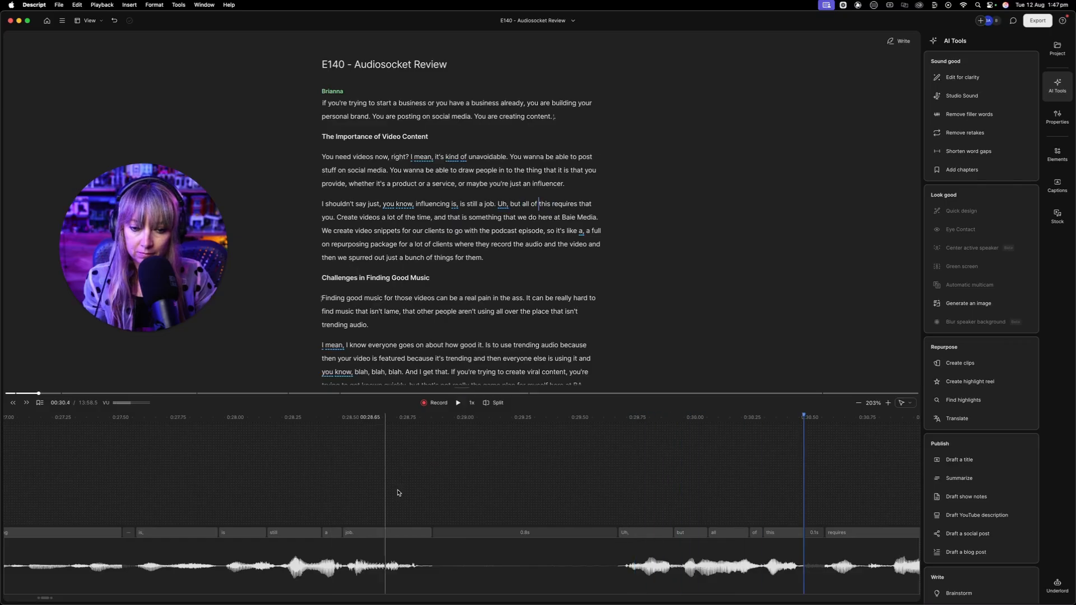
click(432, 472)
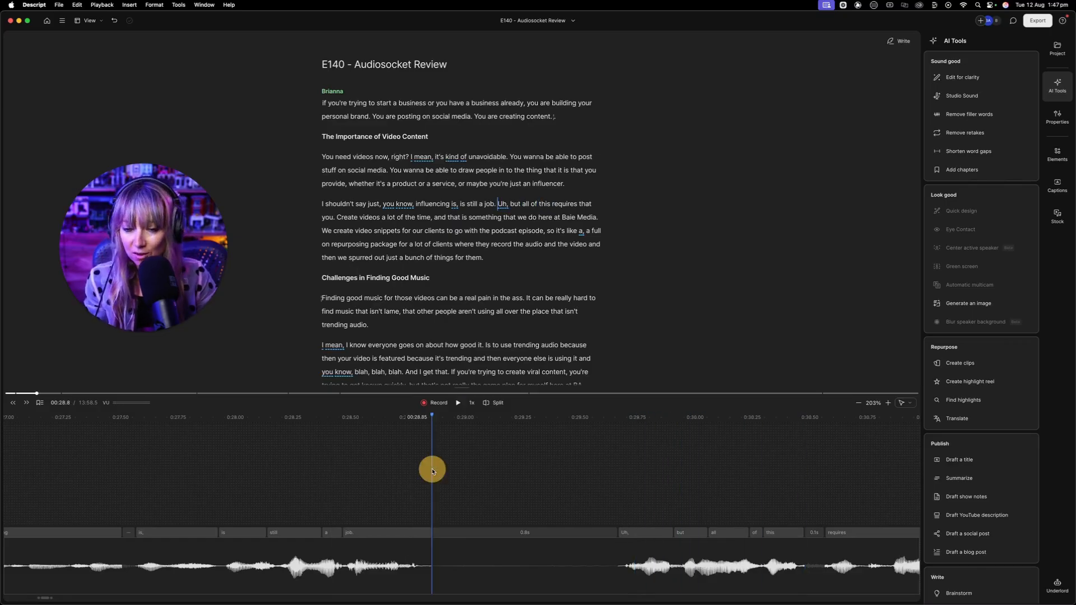
key(s)
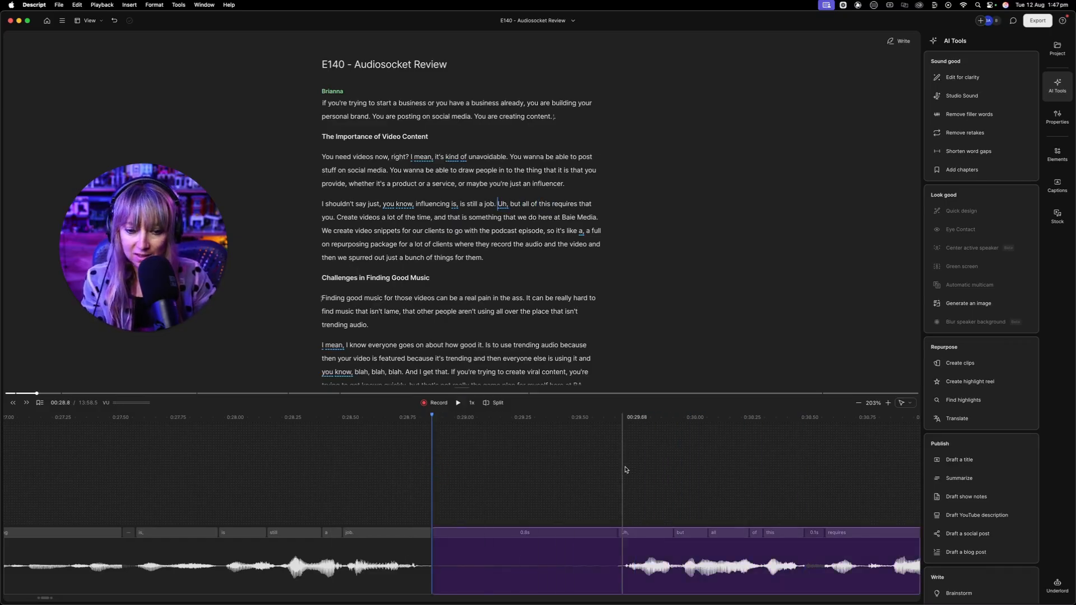
click(677, 452)
key(s)
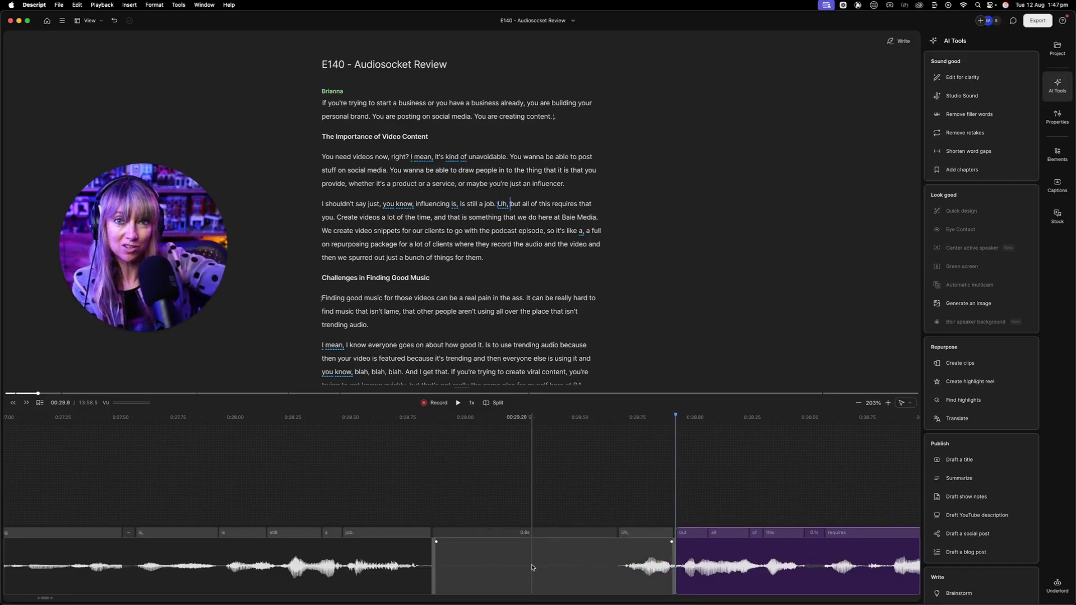
click(532, 567)
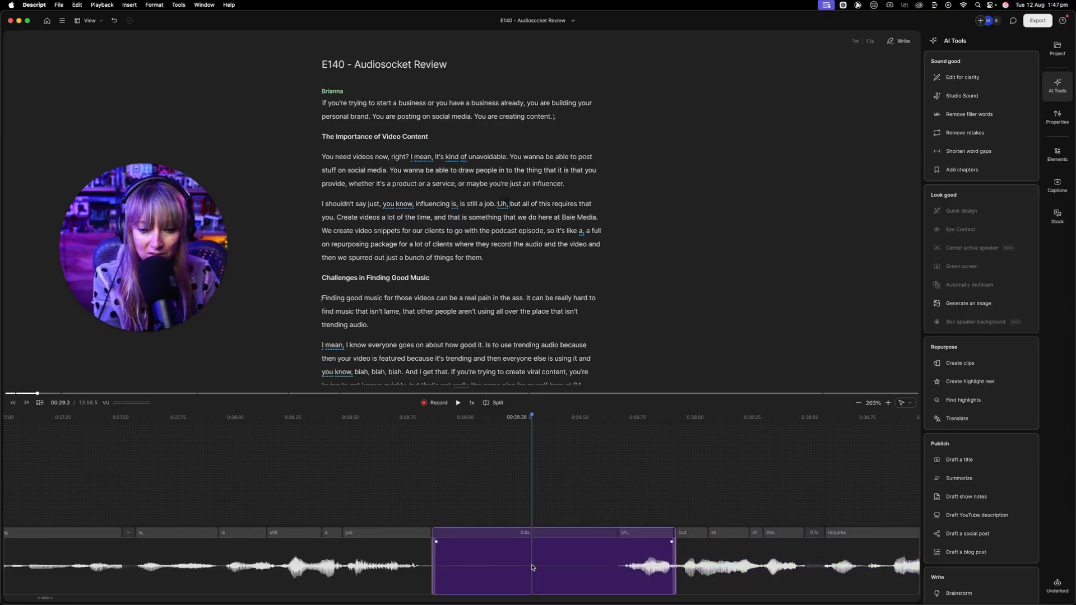
key(BackSpace)
Play across the cut between "job." and "but" and fine-tune the clip edge there until it sounds natural
click(114, 433)
key(space)
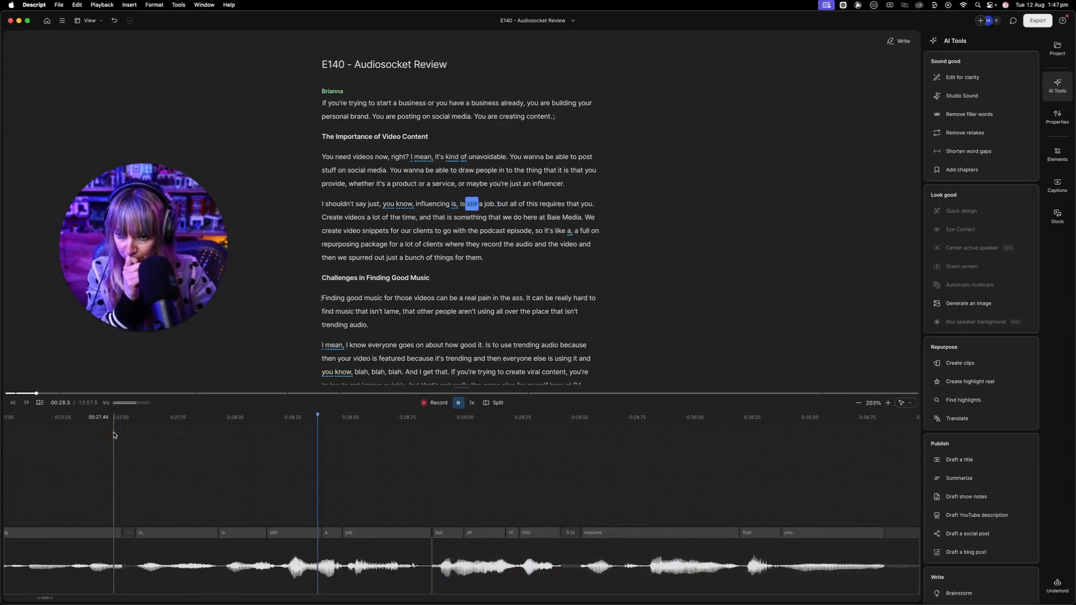
key(space)
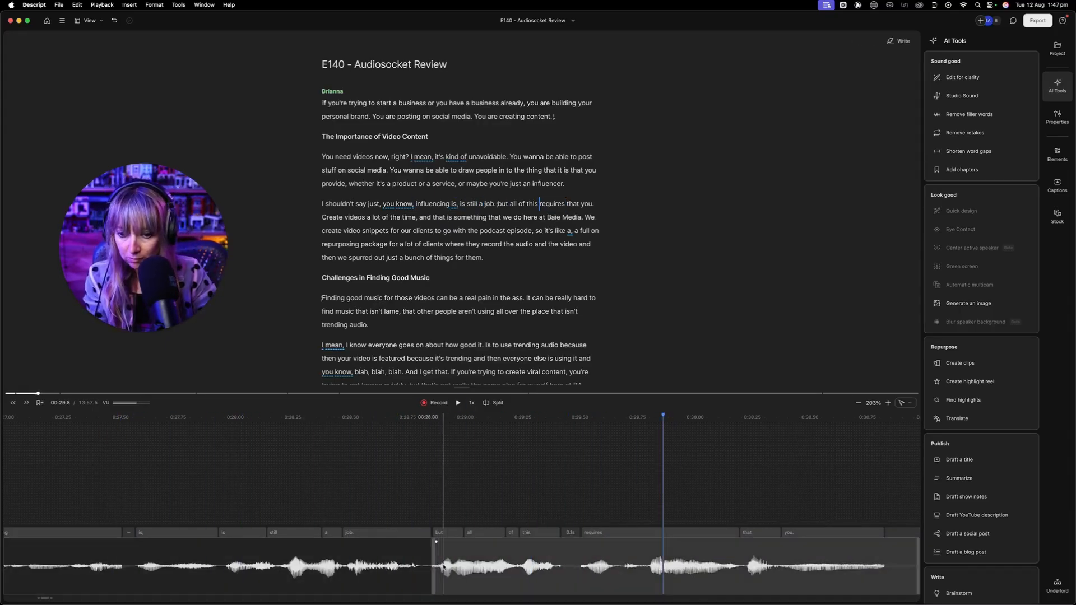
drag(433, 562, 427, 559)
click(217, 449)
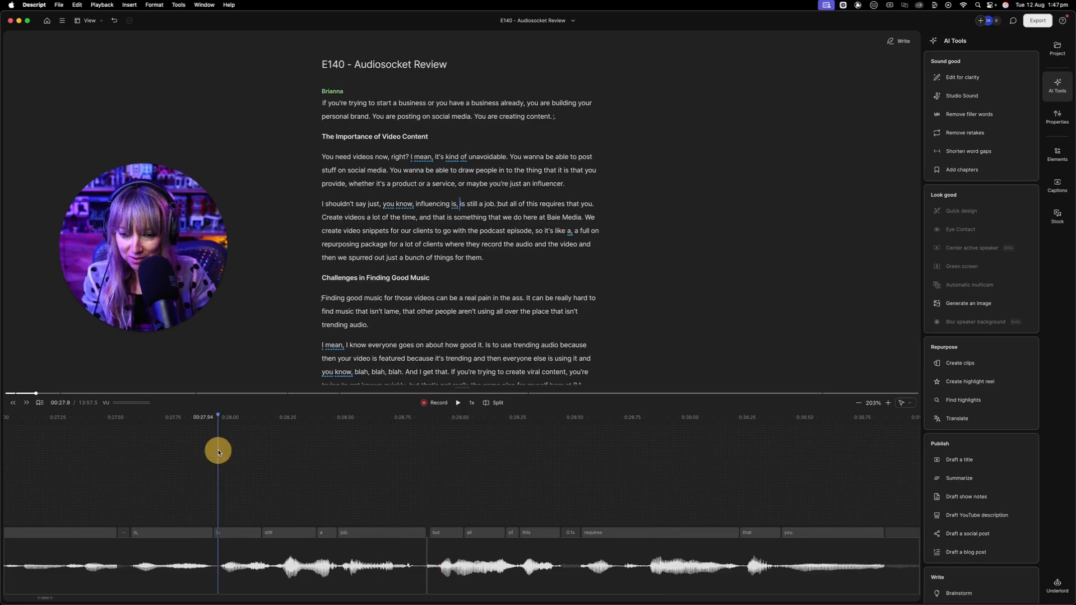
key(space)
key(space)
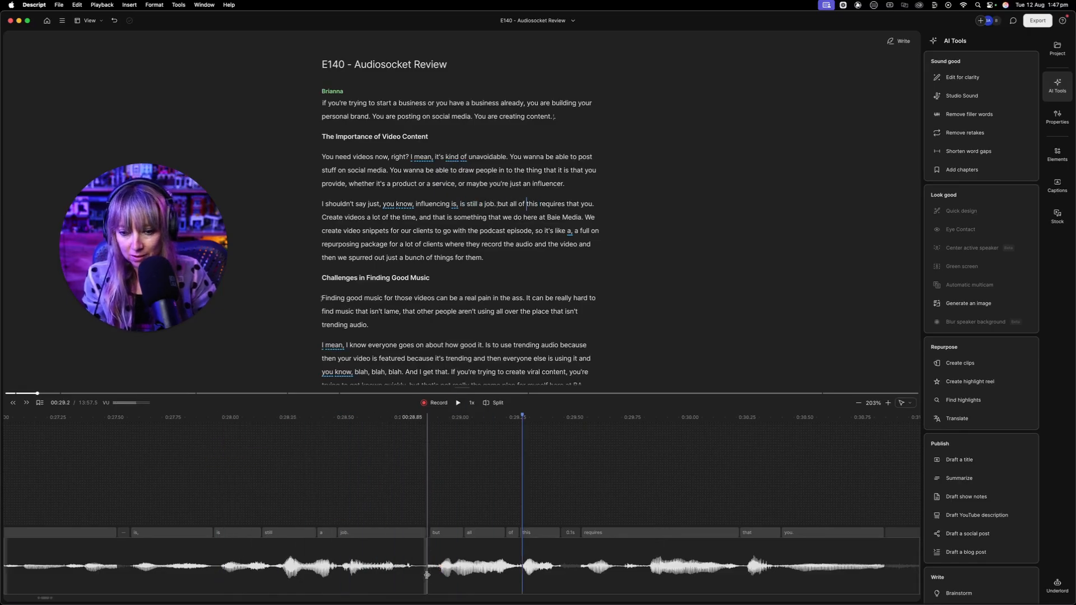
click(431, 575)
drag(431, 576, 439, 576)
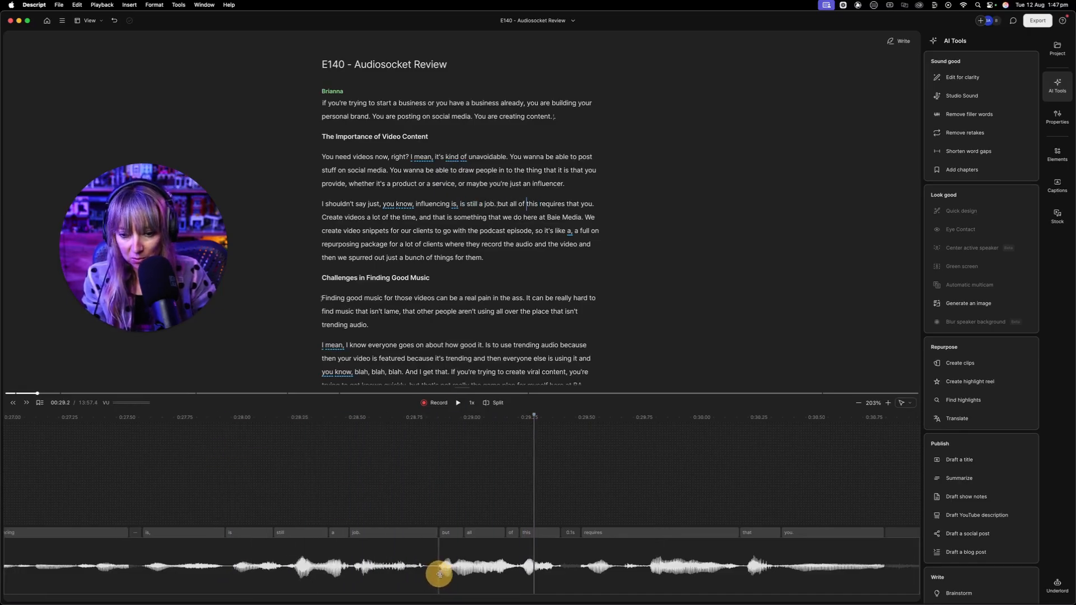
click(108, 467)
key(space)
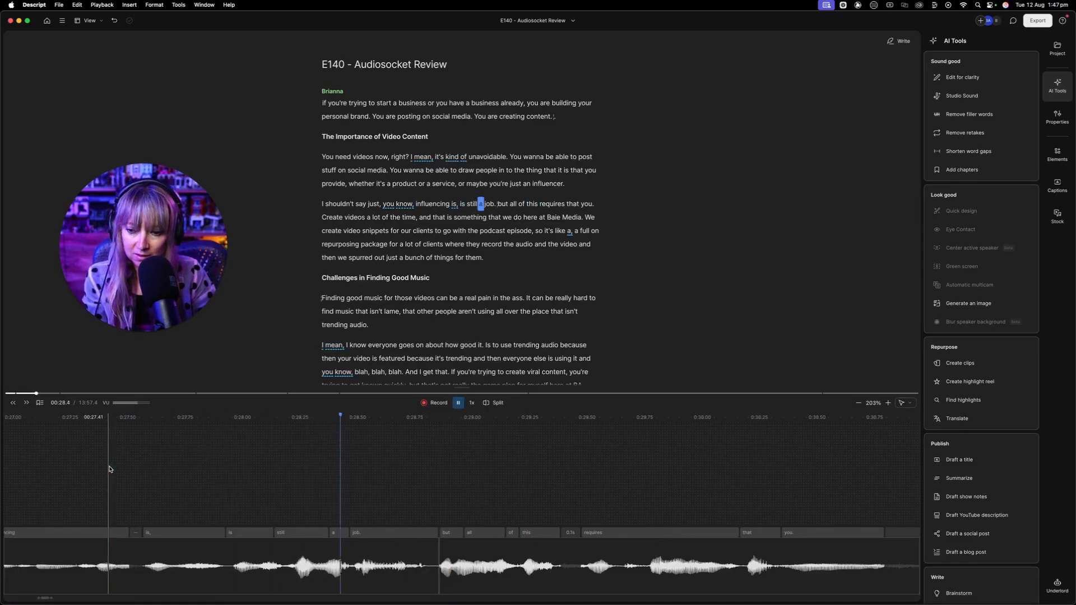
Split the audio around the repeated "is," after "influencing", delete it, and play across the cut
drag(140, 445, 222, 456)
click(231, 451)
key(s)
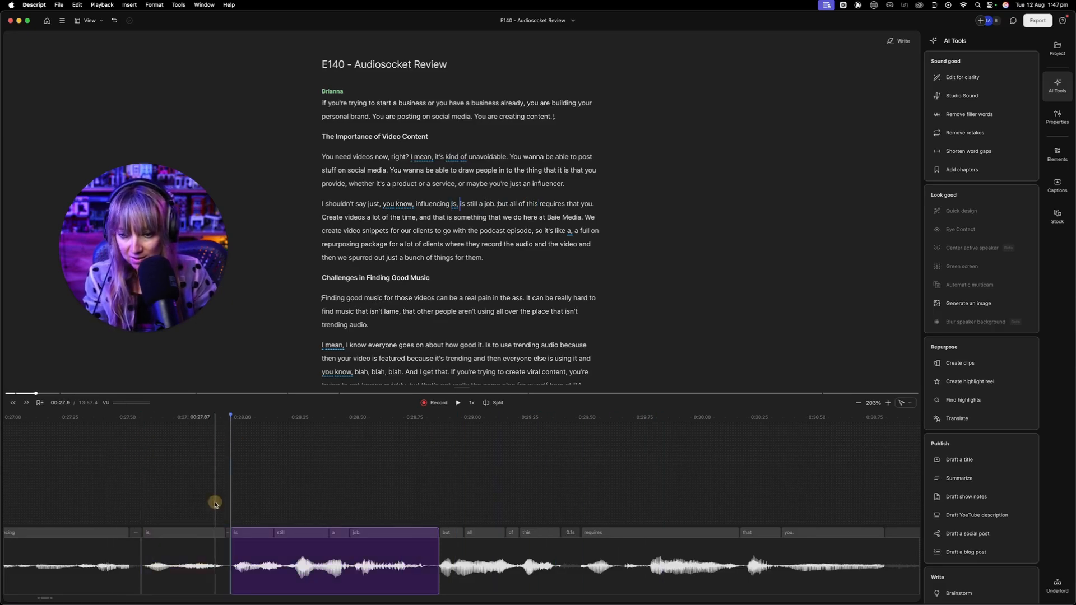
click(180, 561)
key(Delete)
click(15, 464)
key(space)
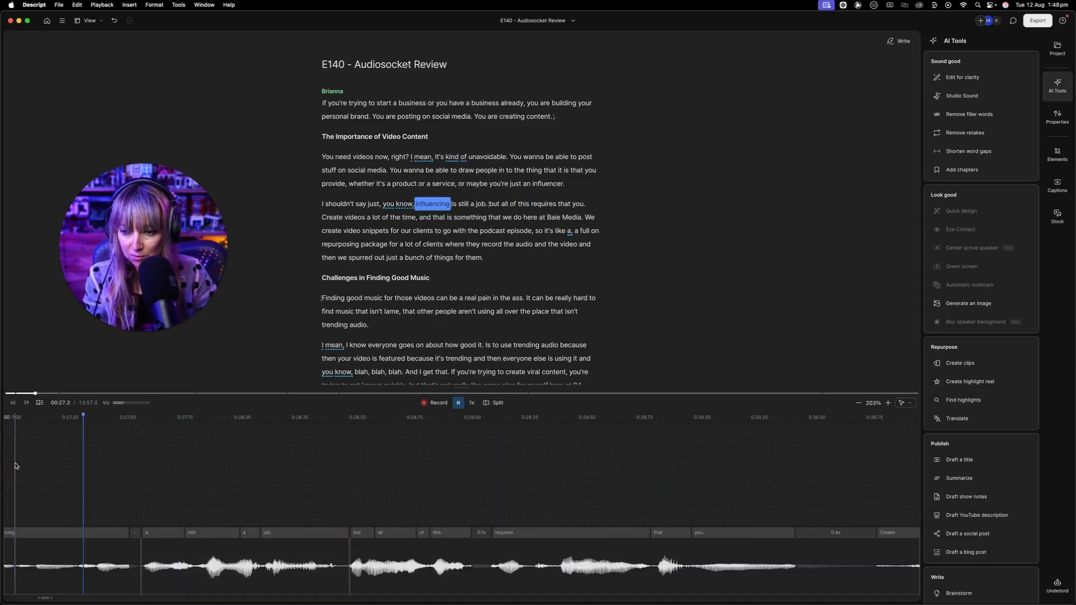
key(space)
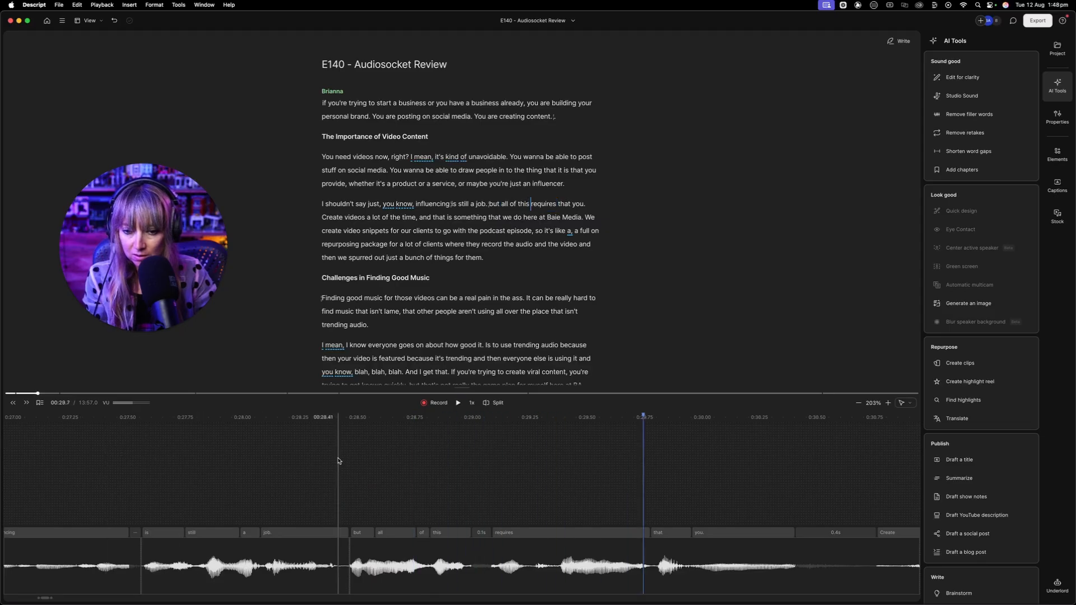
Split the audio on both sides of the 0.1 s gap between "this" and "requires" and delete the gap
click(471, 455)
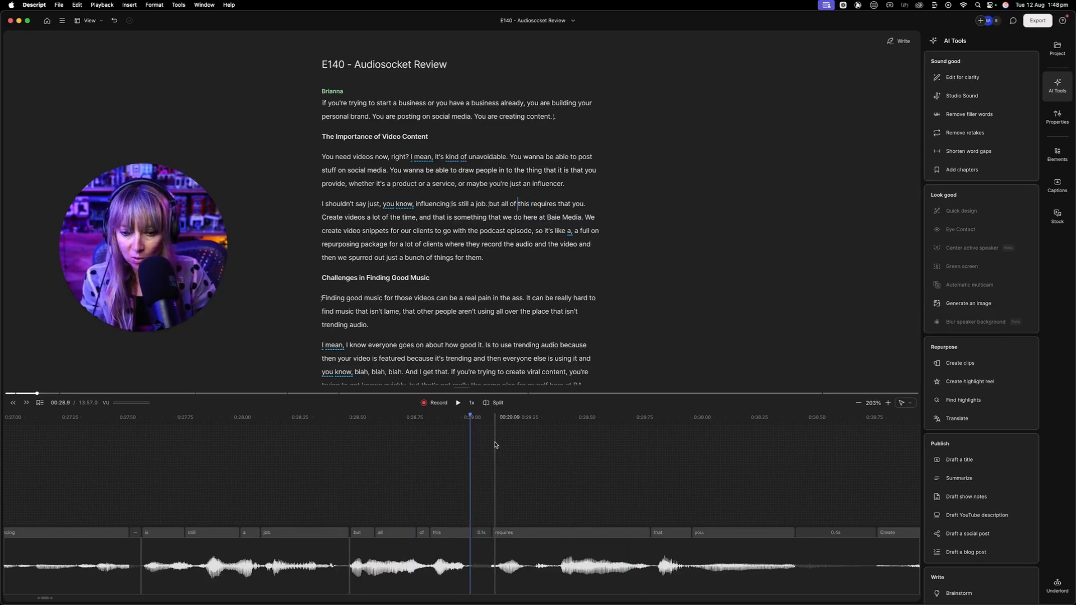
click(495, 444)
key(s)
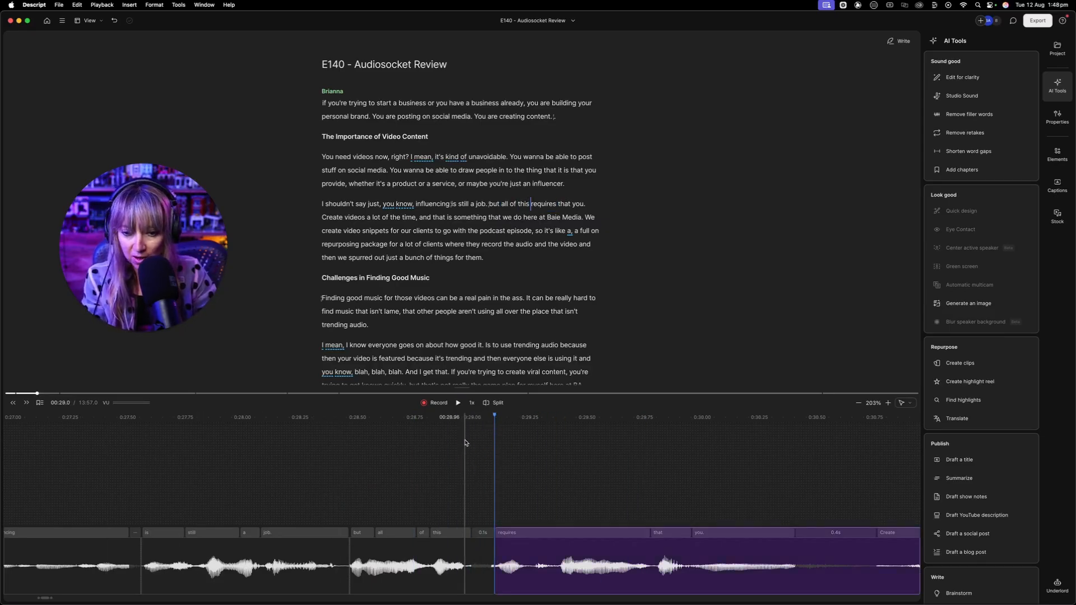
click(468, 444)
key(s)
key(BackSpace)
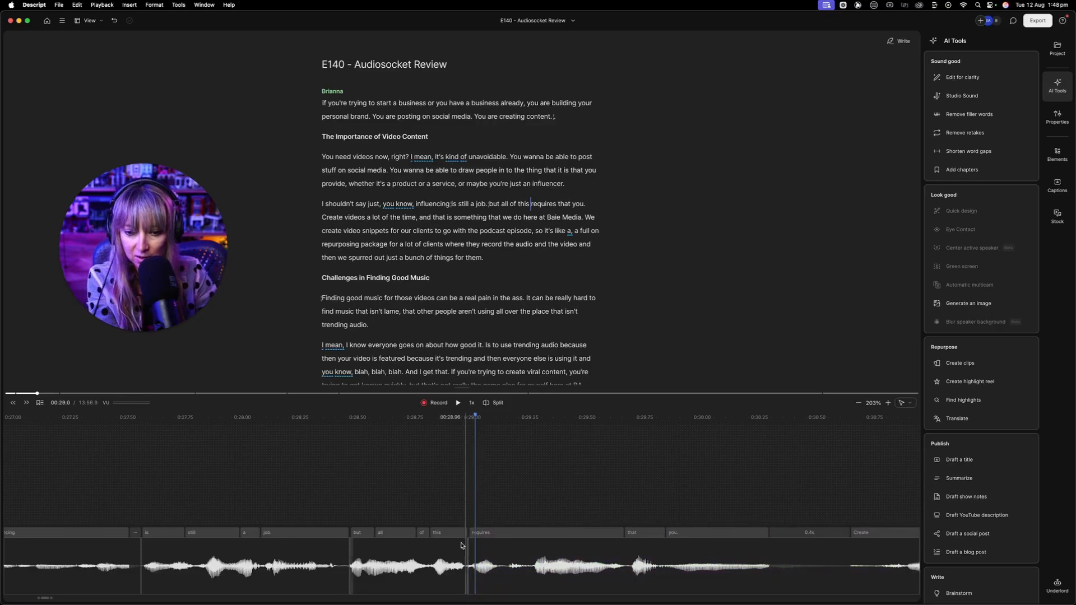
Fine-tune the clip edges at the cut between "this" and "requires", playing across it after each adjustment
click(245, 473)
key(space)
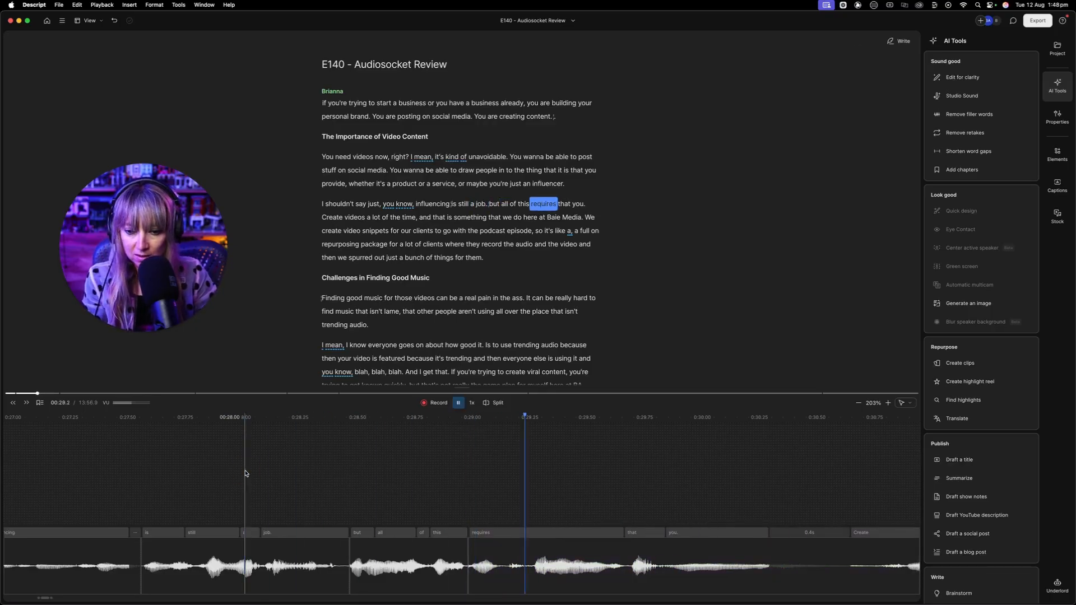
click(483, 581)
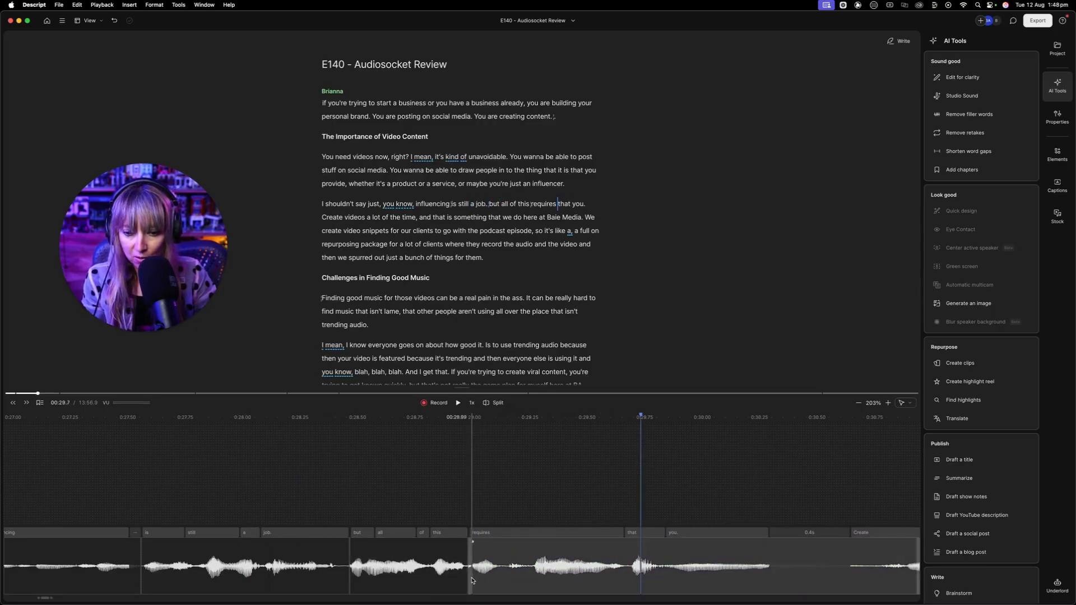
drag(471, 579, 473, 579)
click(287, 456)
key(space)
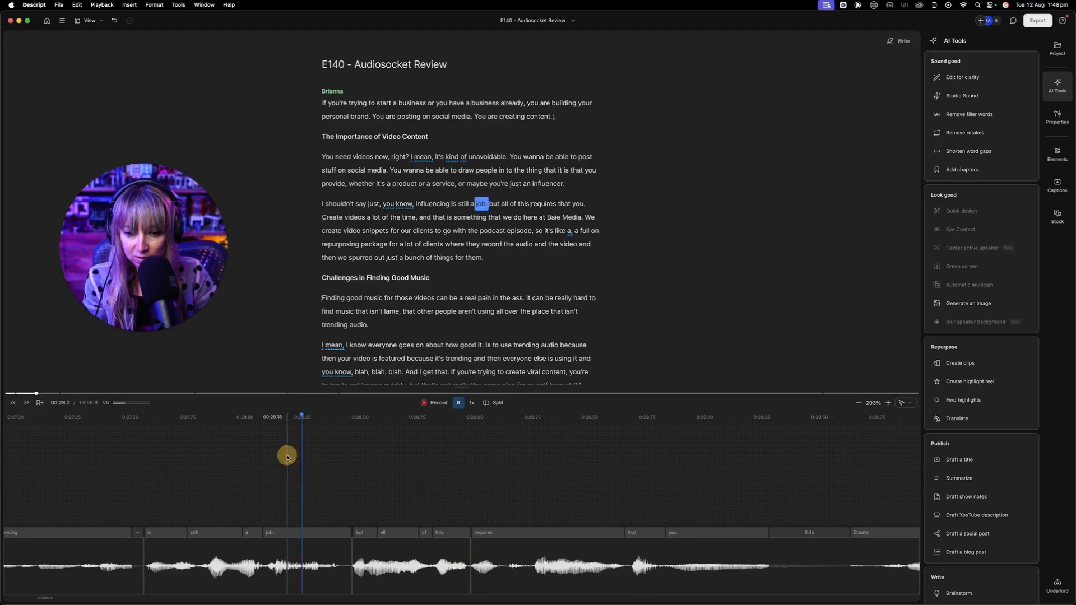
key(space)
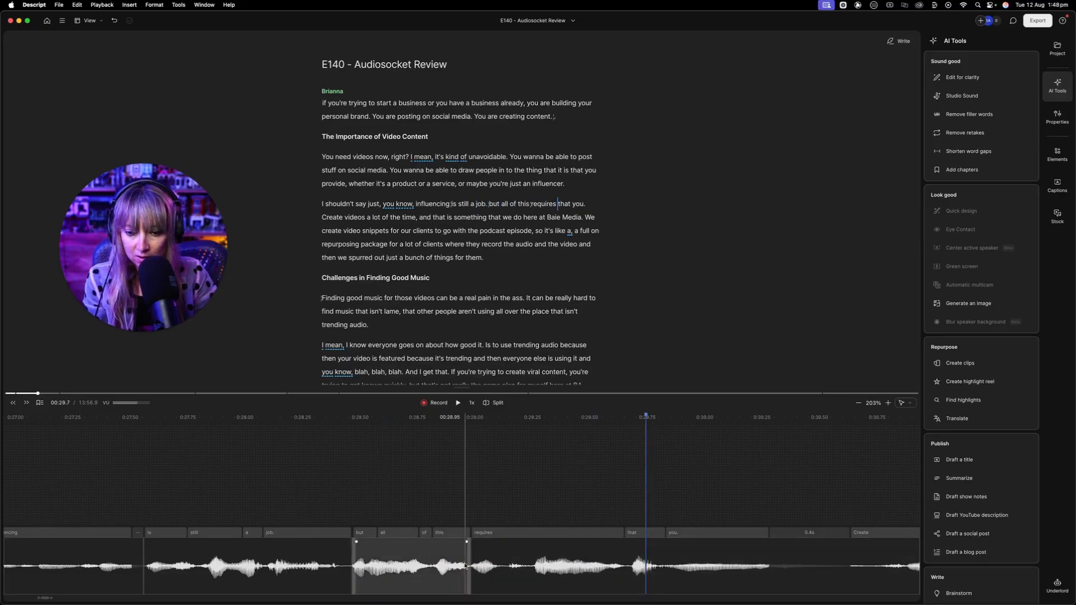
drag(471, 558, 477, 559)
click(299, 485)
key(space)
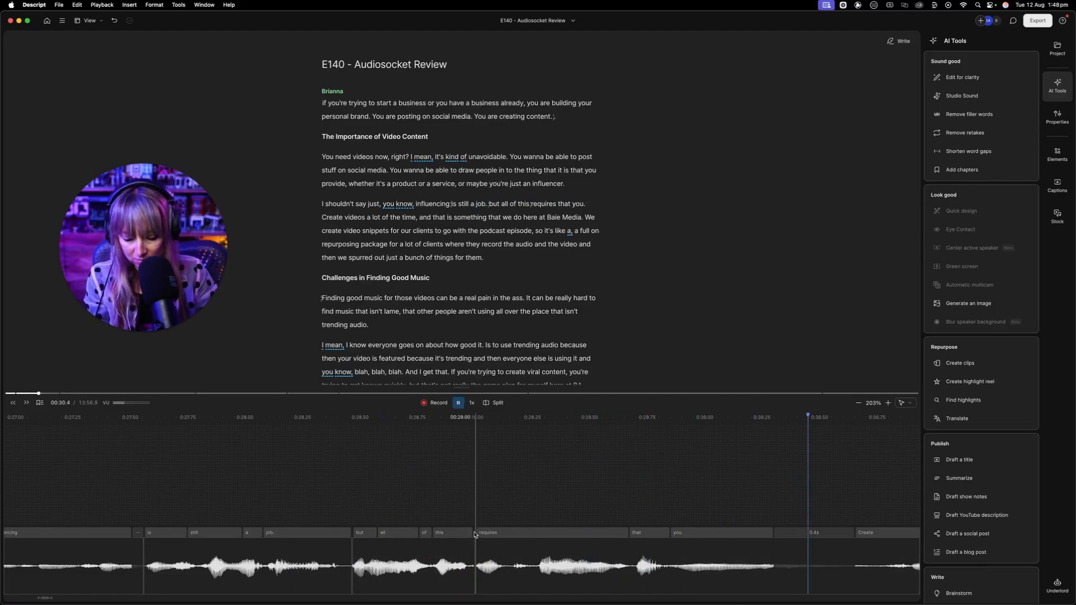
Play on through "video snippets", correct the transcript word "Baie" before "Media" to "Bamby", and replay that passage
scroll(476, 536, down, 3)
scroll(476, 536, down, 5)
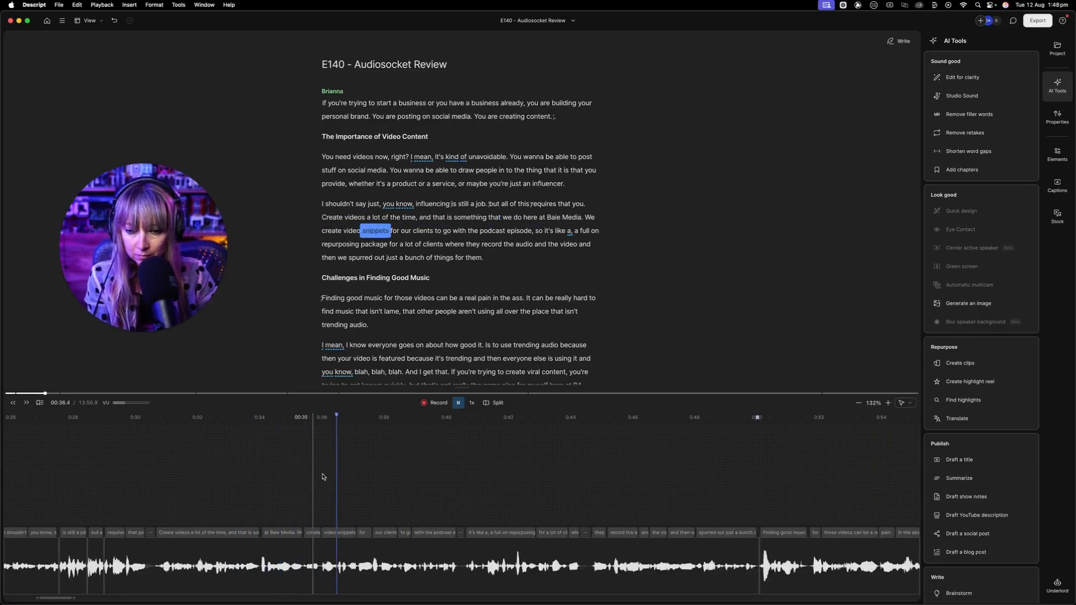
key(space)
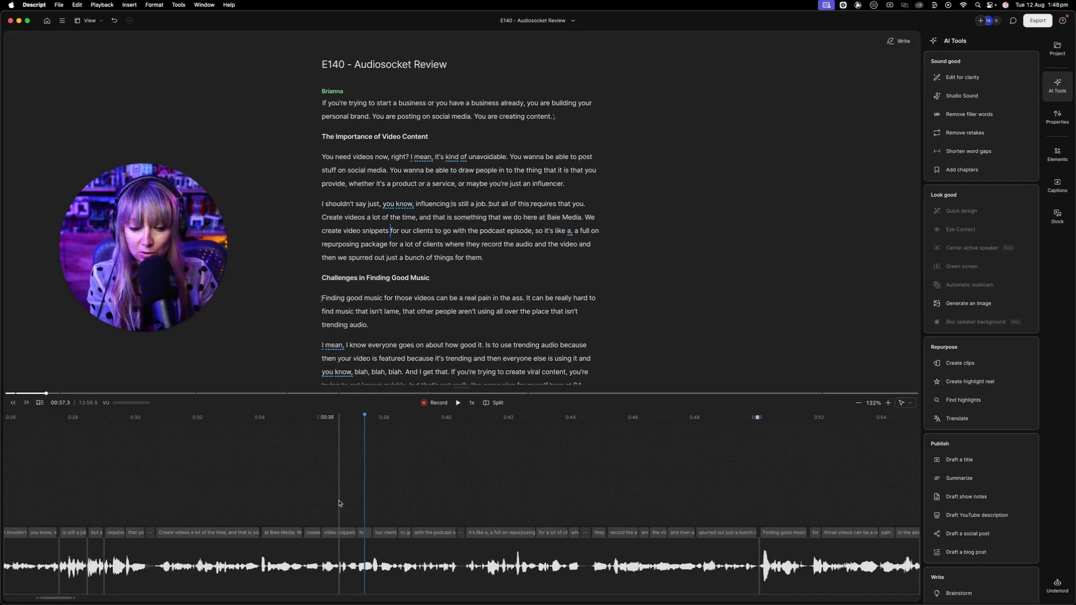
double_click(553, 217)
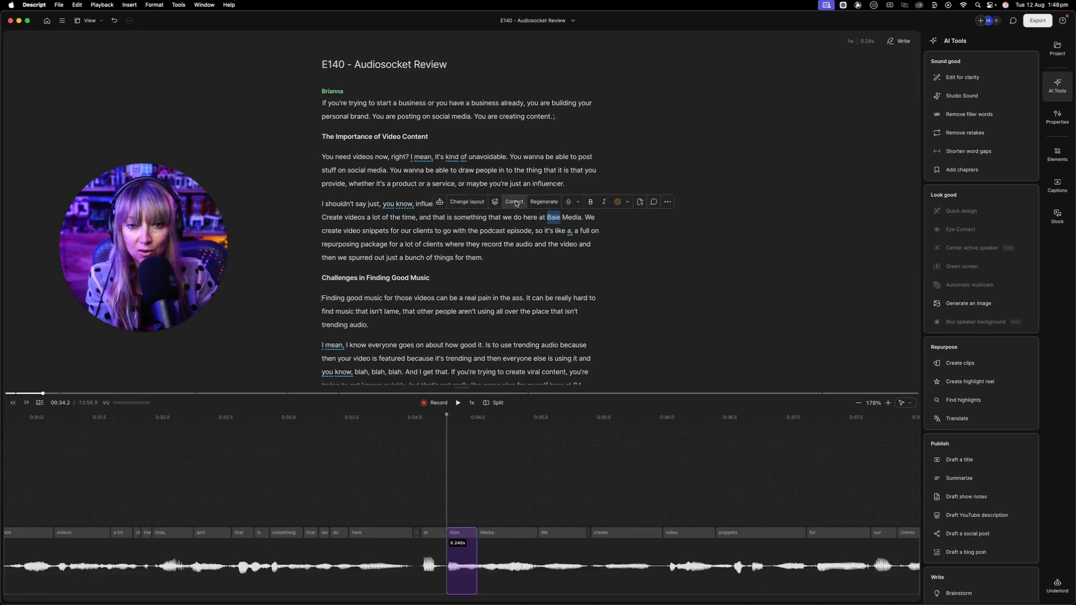
click(515, 202)
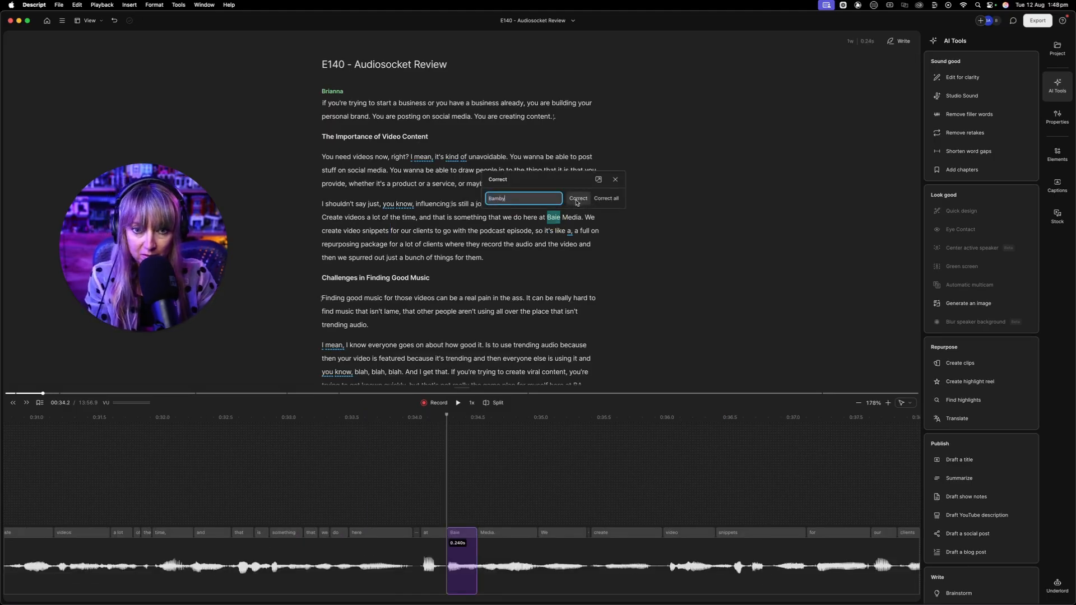
click(574, 199)
click(337, 476)
key(space)
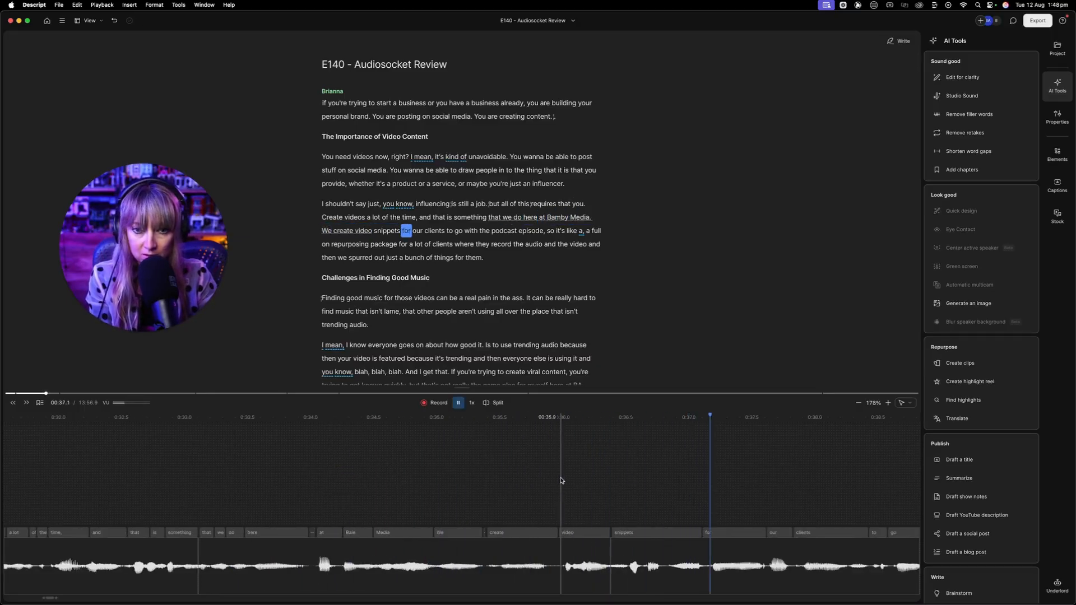
key(space)
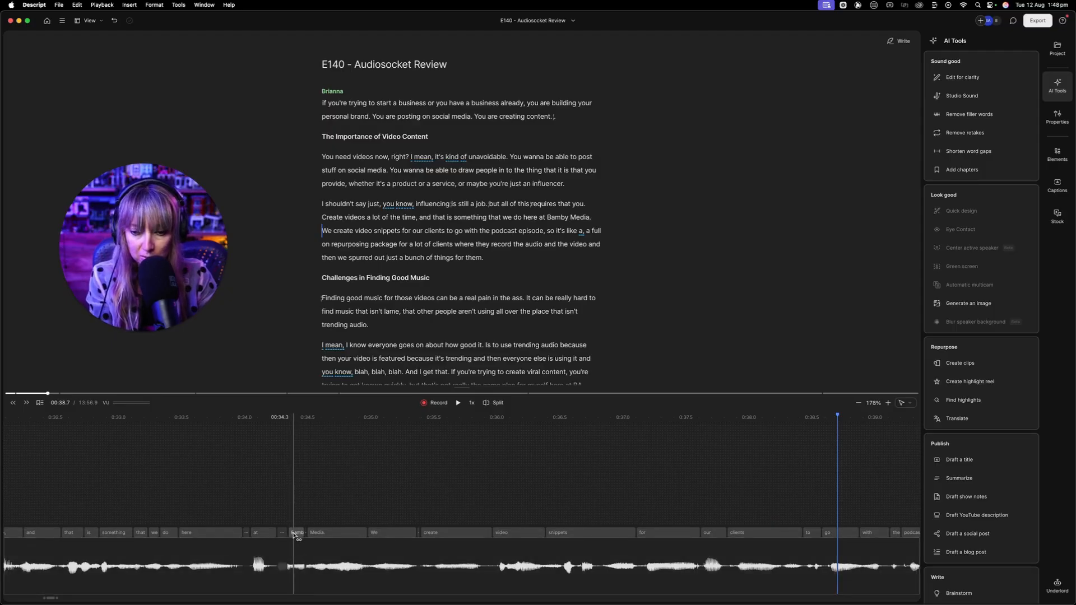
Play on to "repurposing package", try splitting the audio before "it's" and before "for a lot of clients", and undo the splits
click(247, 496)
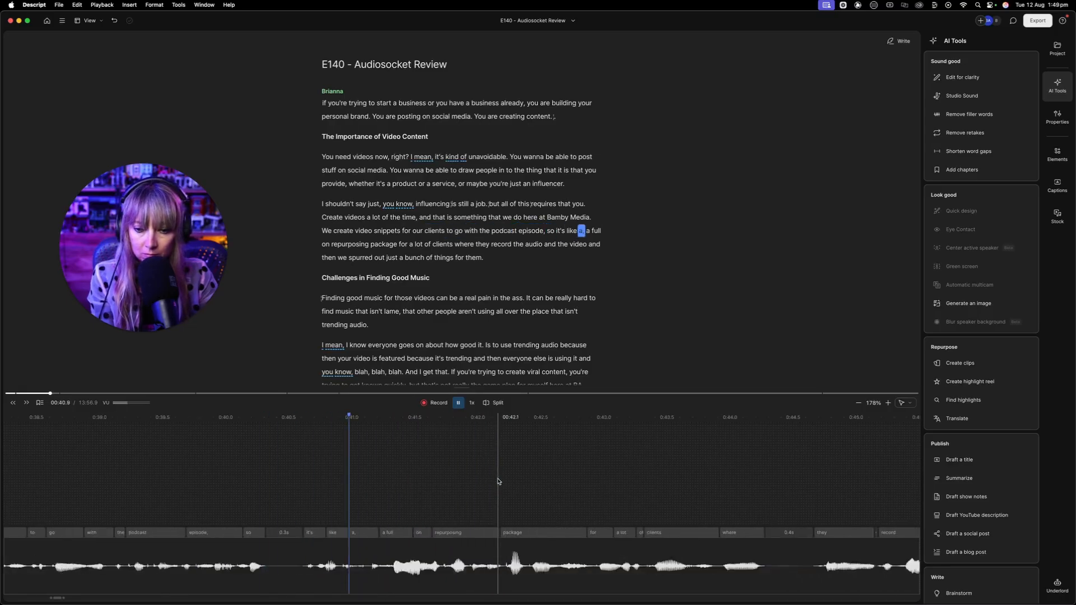
key(space)
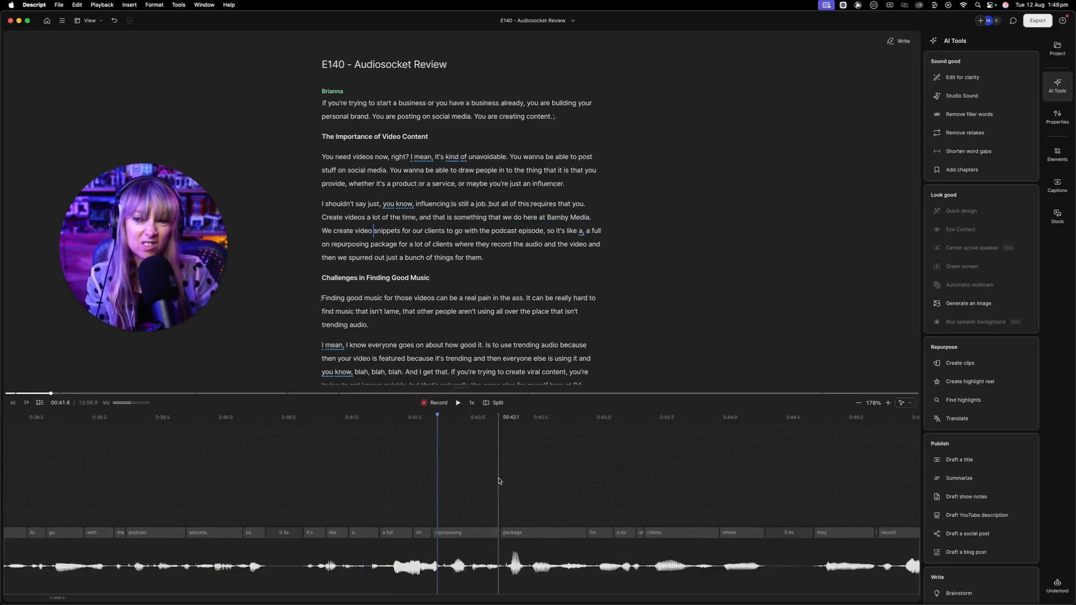
click(303, 480)
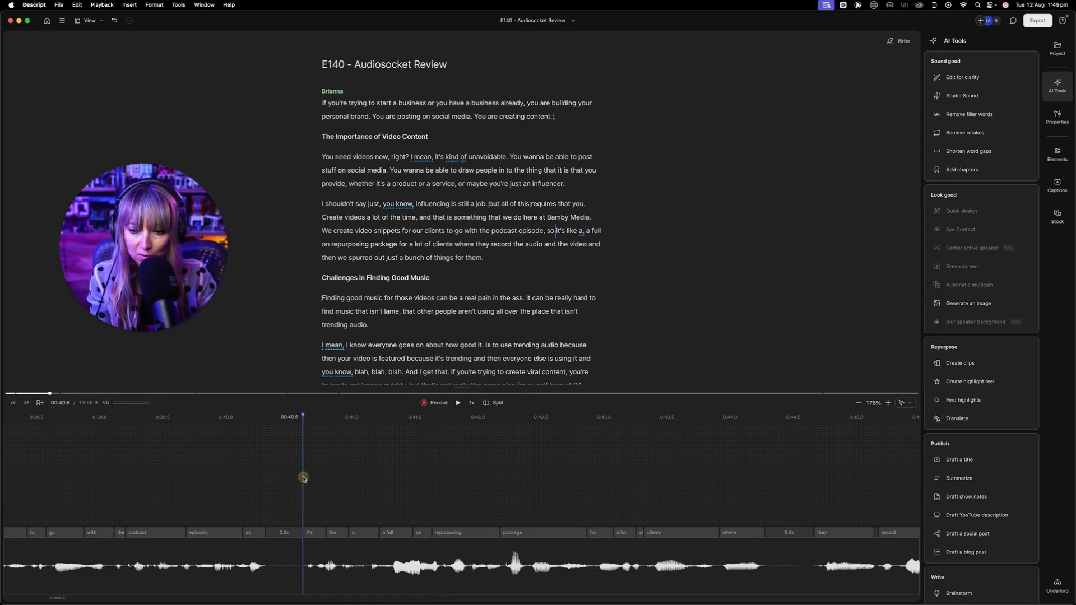
shift+click(597, 452)
click(362, 561)
key(super+z)
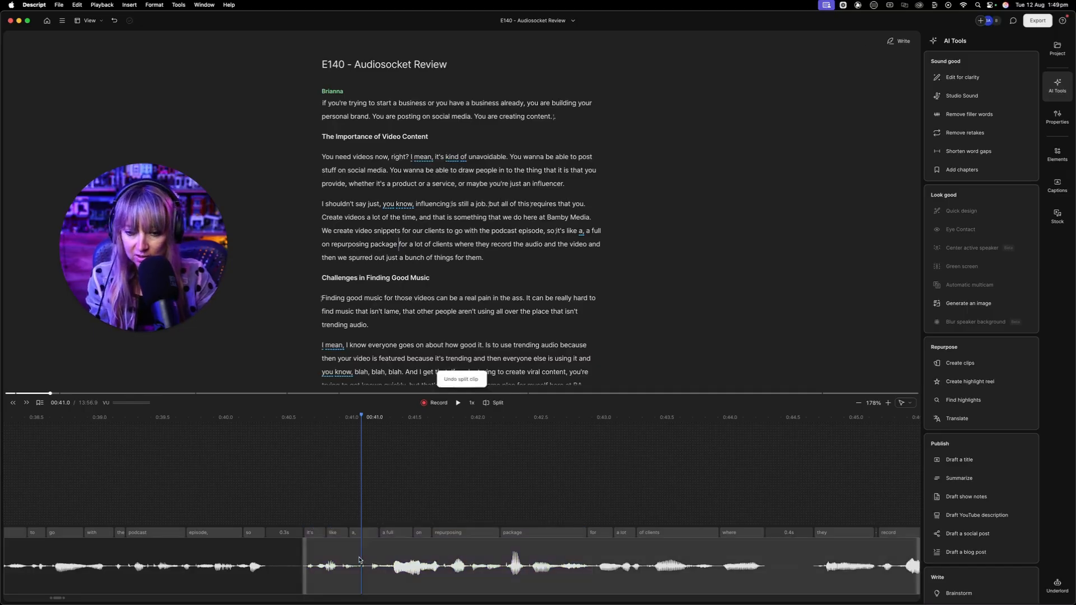
click(265, 507)
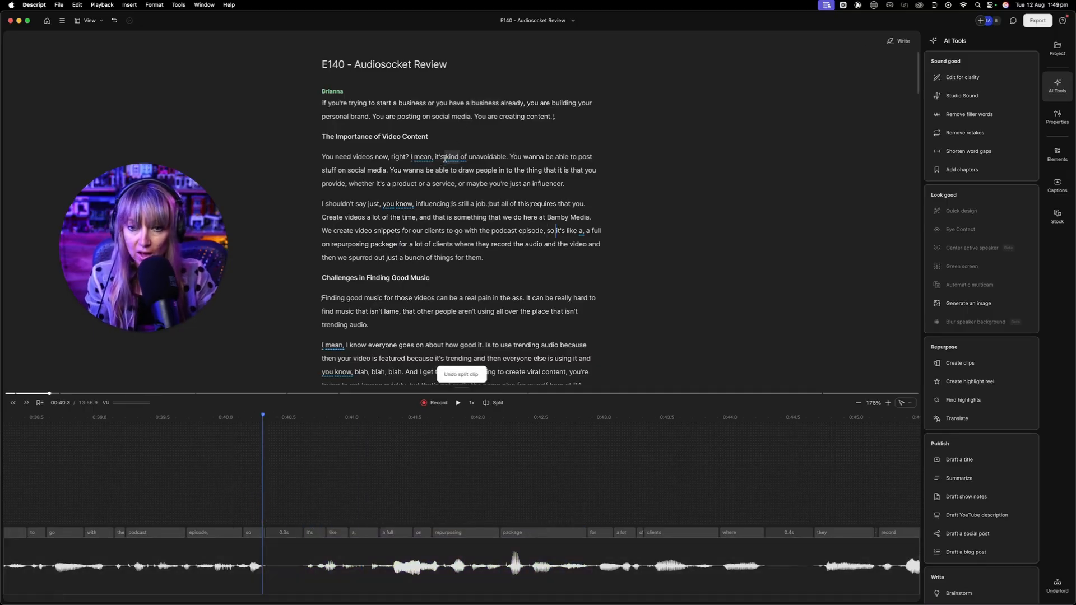
Delete "We create video snippets for our clients to go with the podcast episode" from the transcript and undo the deletion
click(455, 232)
drag(544, 230, 303, 235)
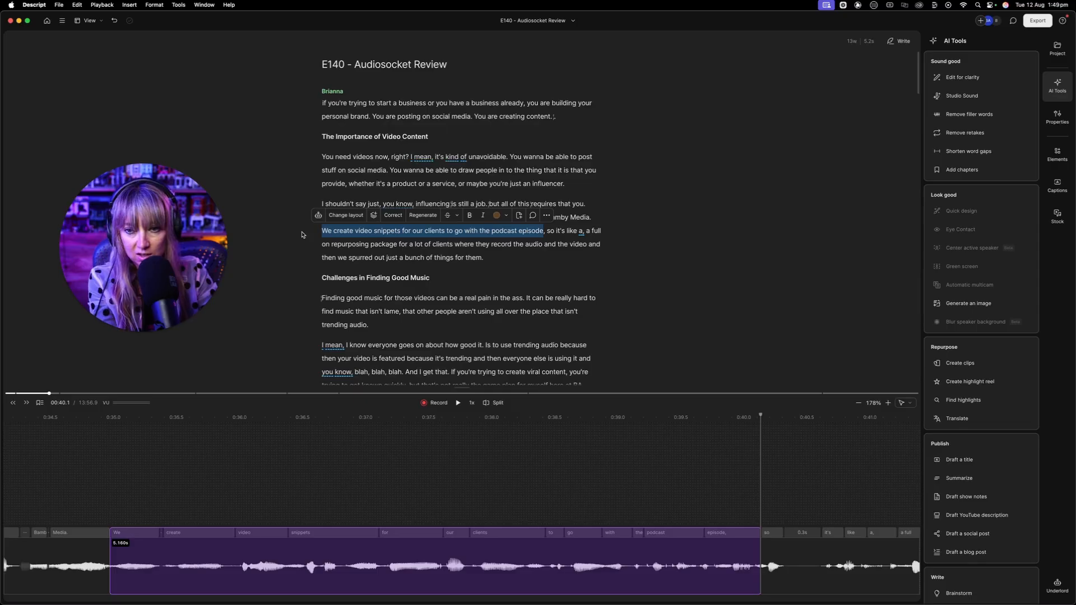
key(BackSpace)
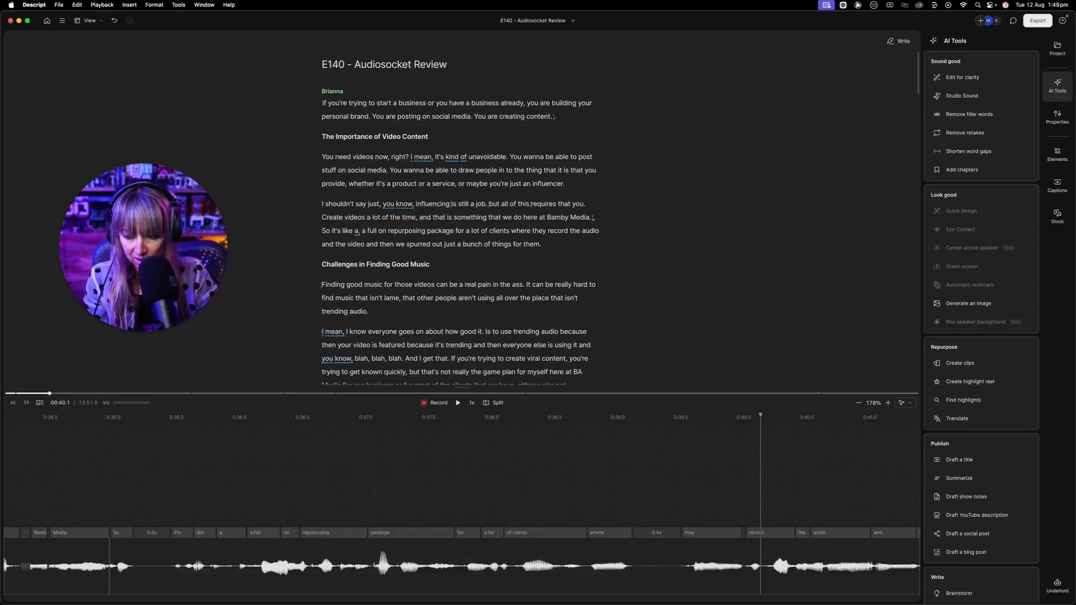
key(super+z)
Try deleting "We create video snippets for our clients to go with the podcast episode," including the comma, and play across the cut
click(229, 485)
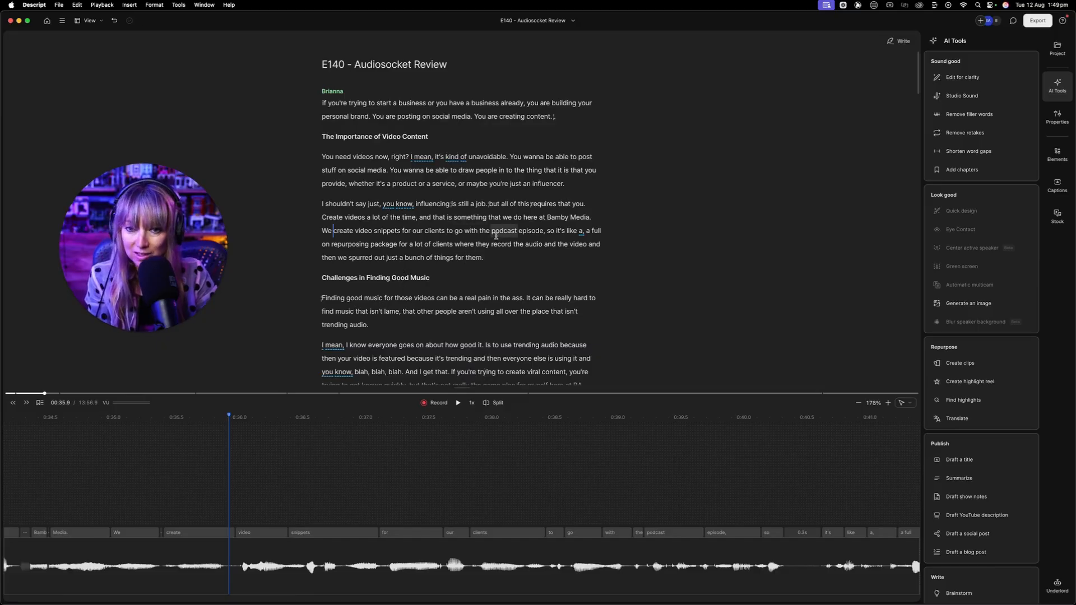
drag(544, 230, 266, 231)
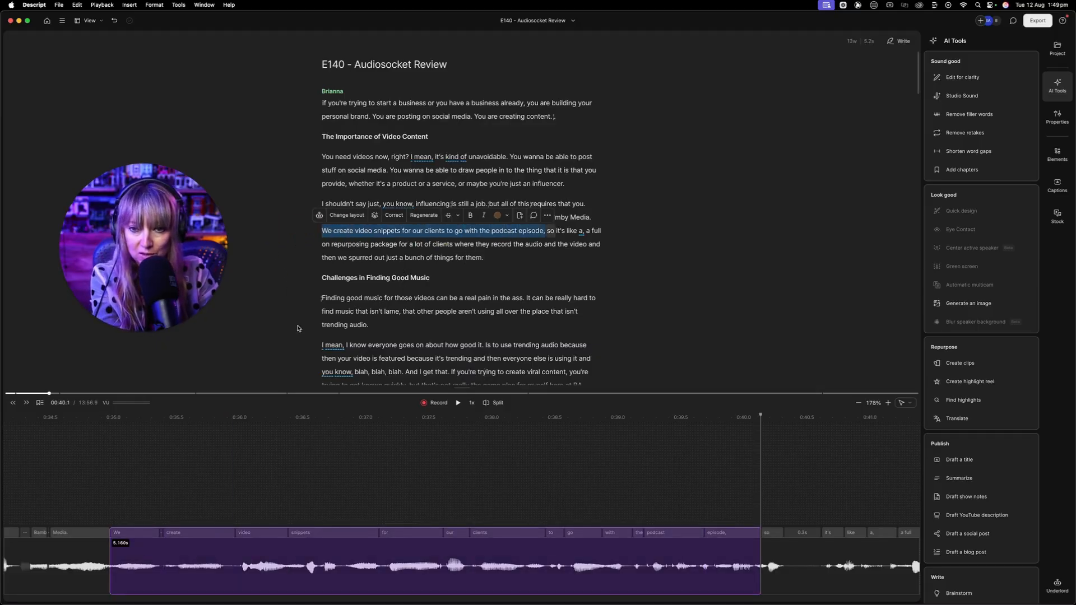
key(BackSpace)
key(space)
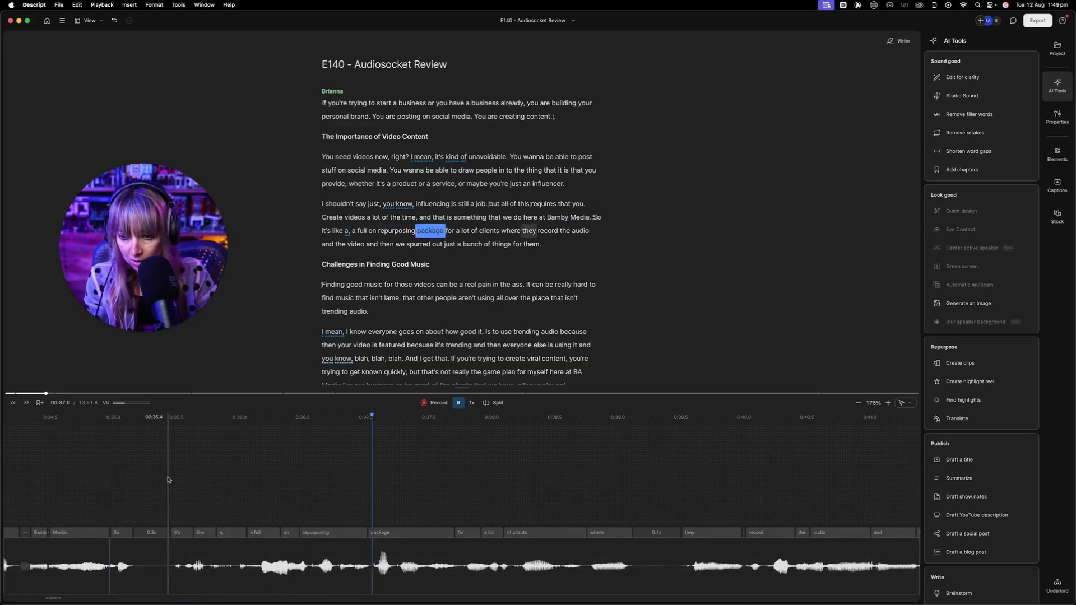
key(space)
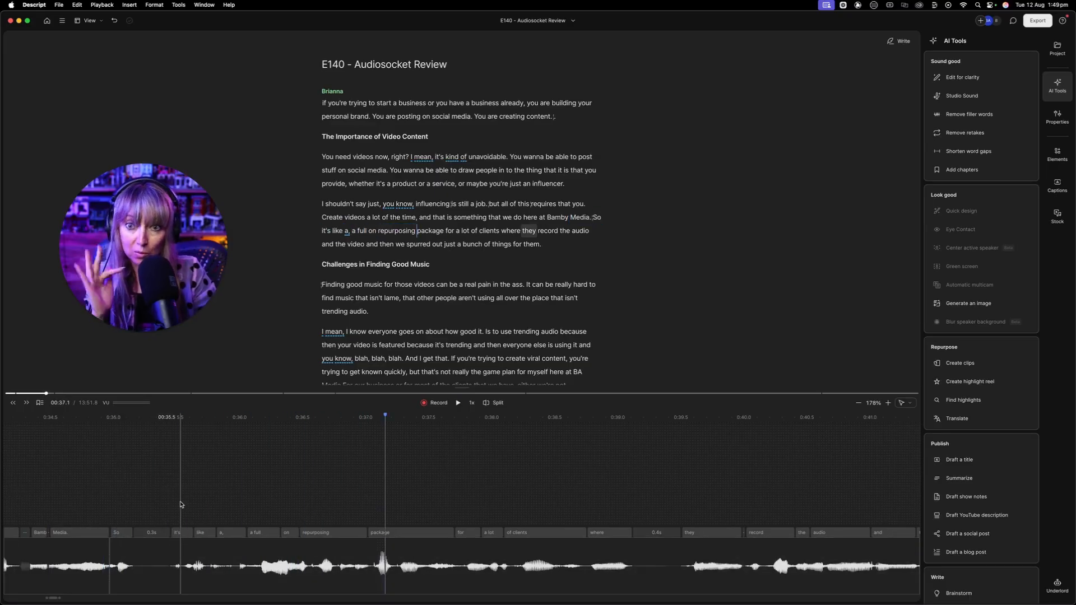
Try cutting "So" and the 0.3 s gap before "it's like", play across the cut, and undo the edits
click(169, 478)
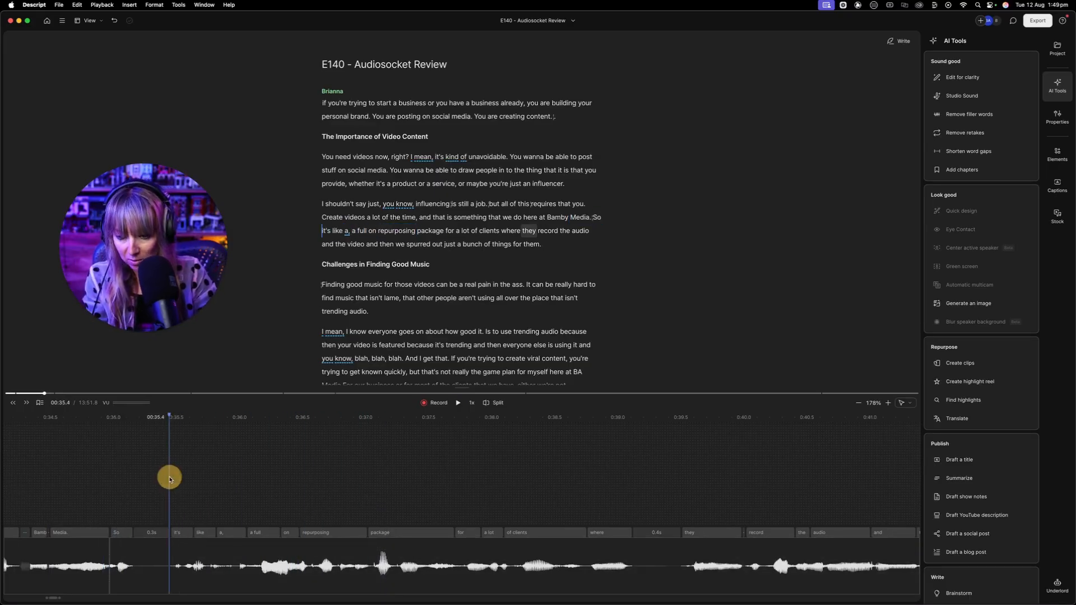
click(140, 571)
key(Delete)
click(29, 474)
key(space)
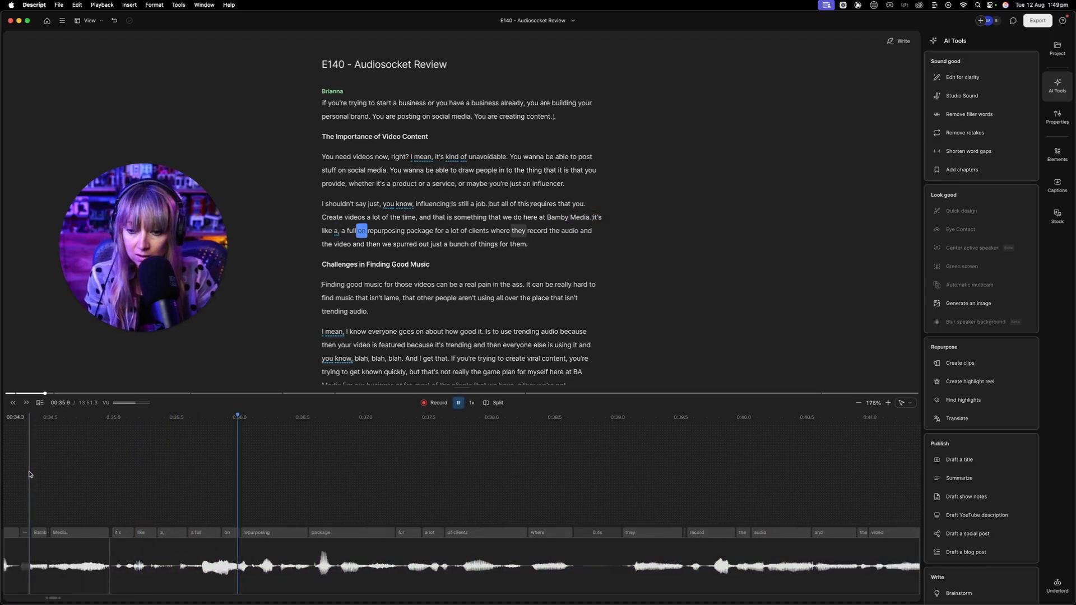
key(space)
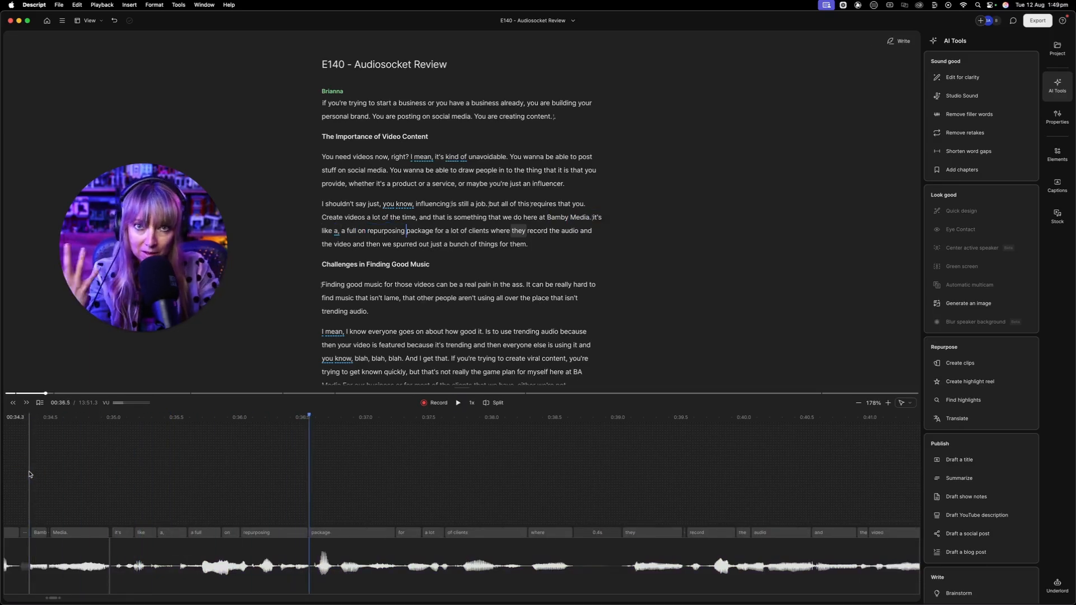
key(super+z)
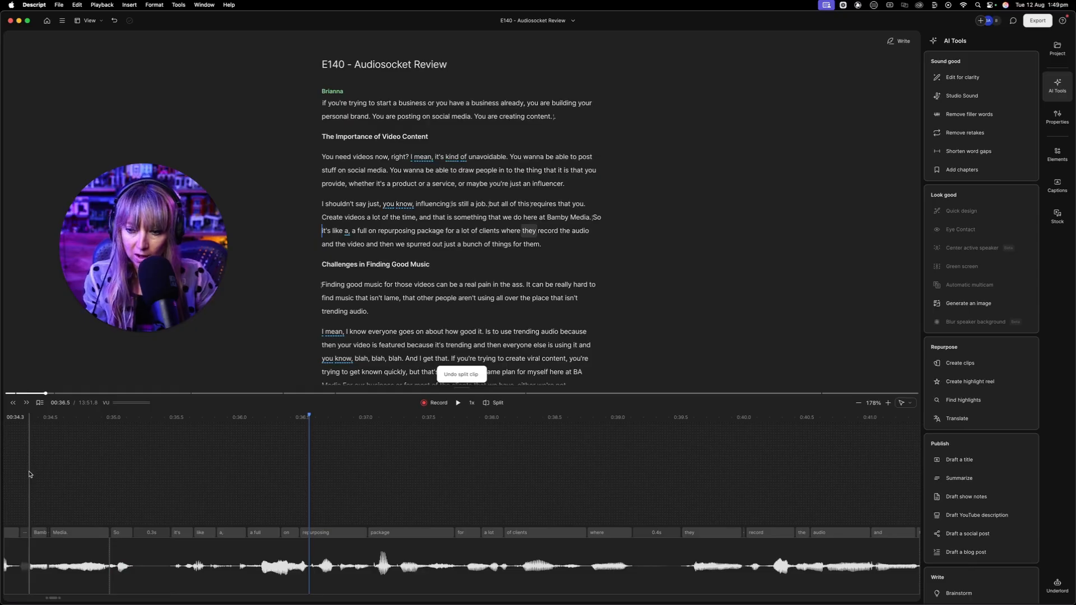
Set the playback speed to 1.5x and play from "Media" through "repurposing package"
click(73, 494)
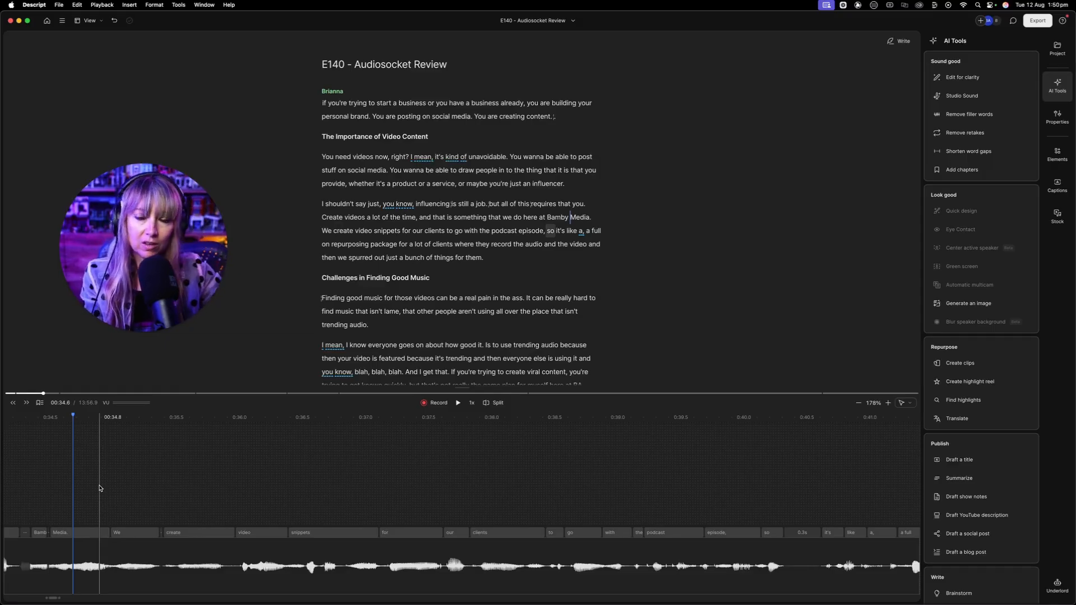
click(95, 484)
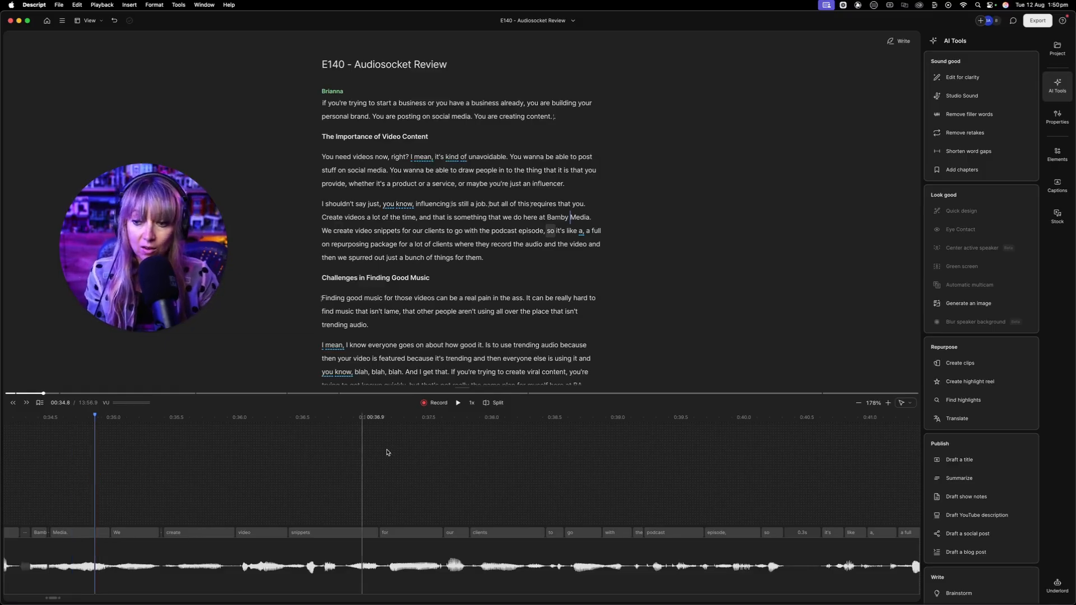
click(472, 403)
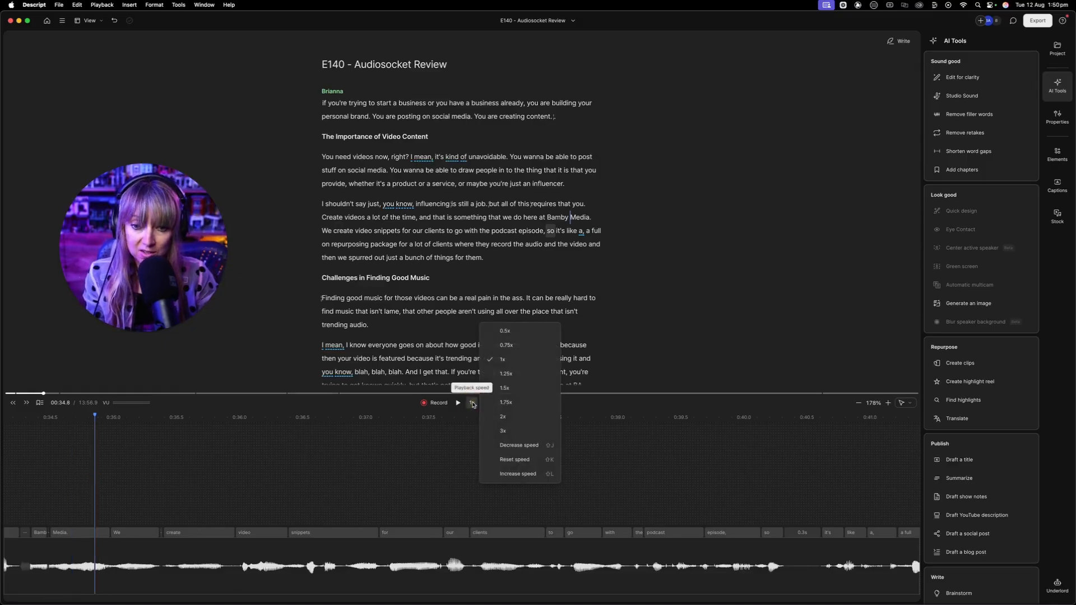
click(522, 389)
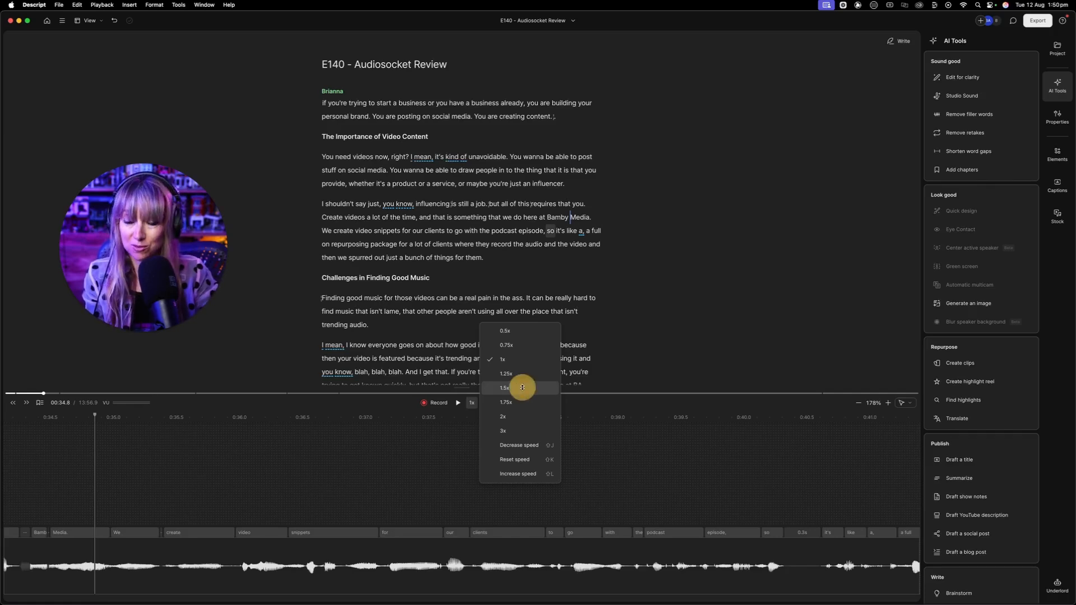
key(space)
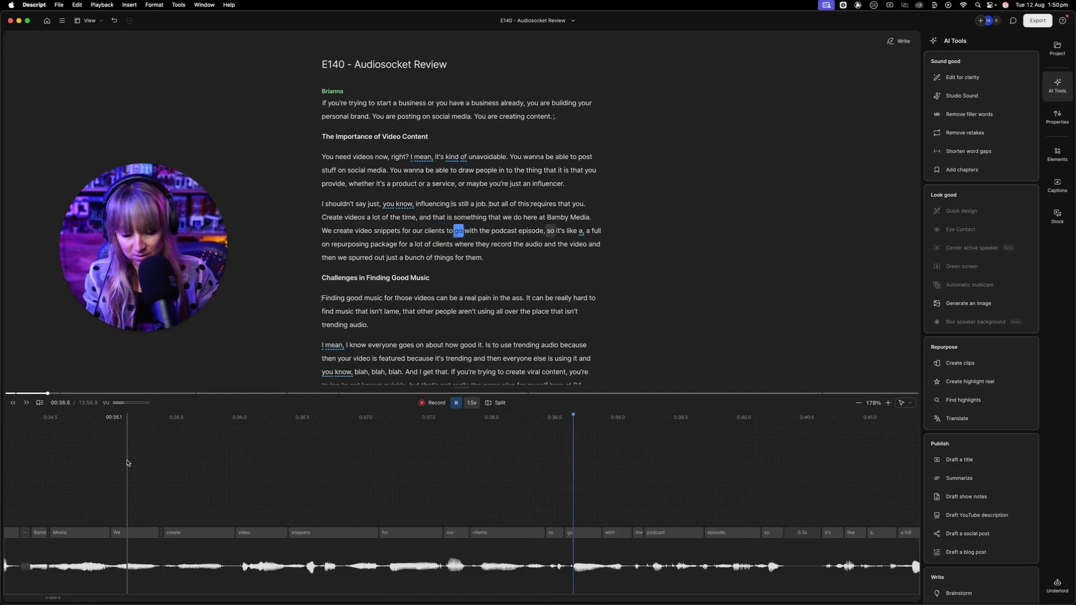
scroll(90, 457, down, 3)
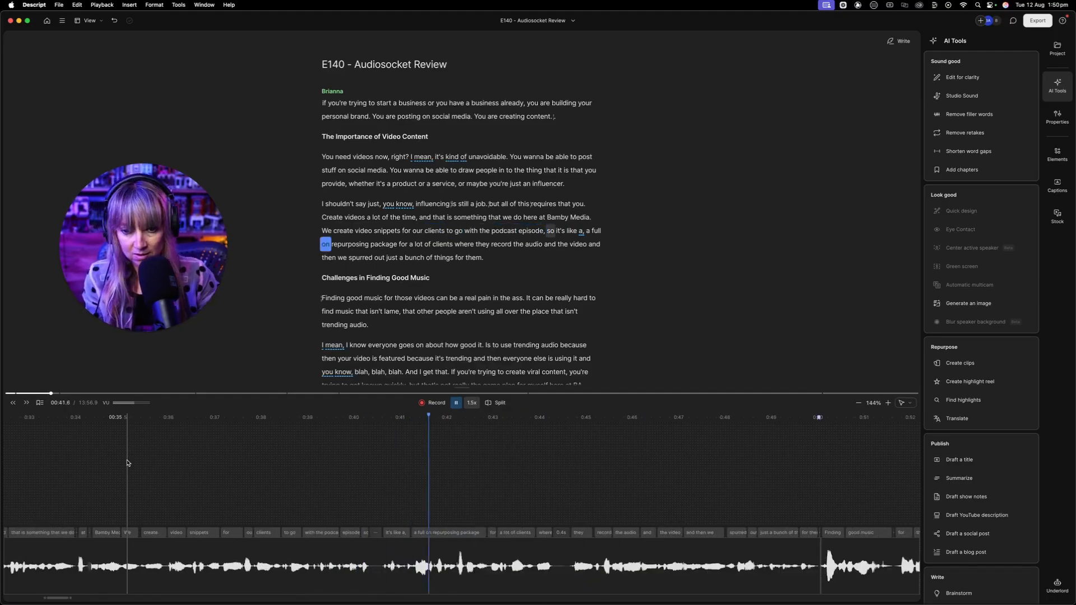
key(space)
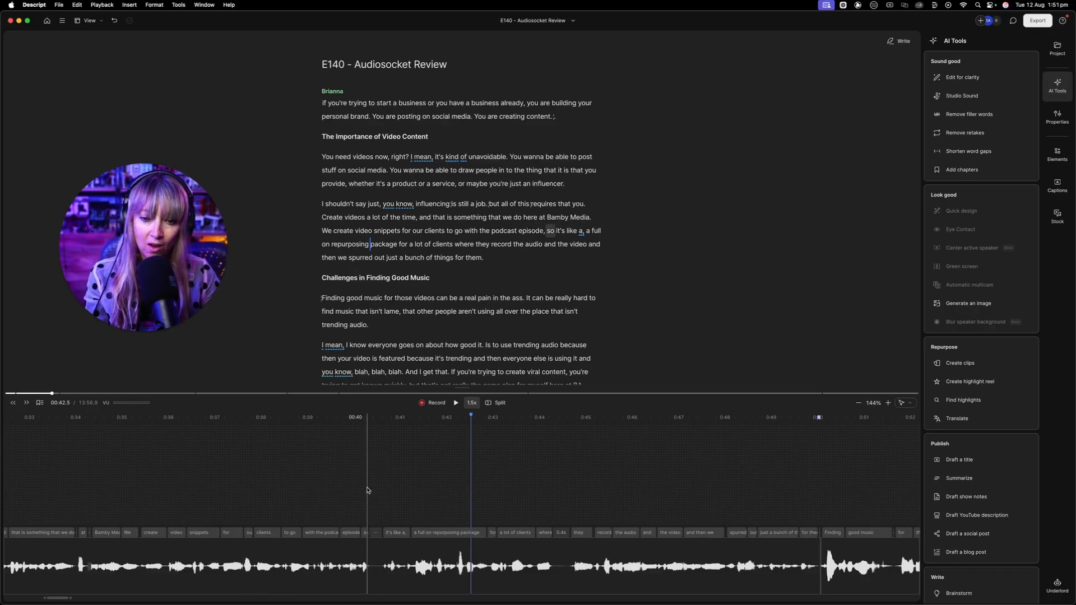
Select the script clip that ends before the "Challenges in Finding Good Music" section and add an EQ effect from its properties
scroll(367, 491, right, 1)
click(354, 569)
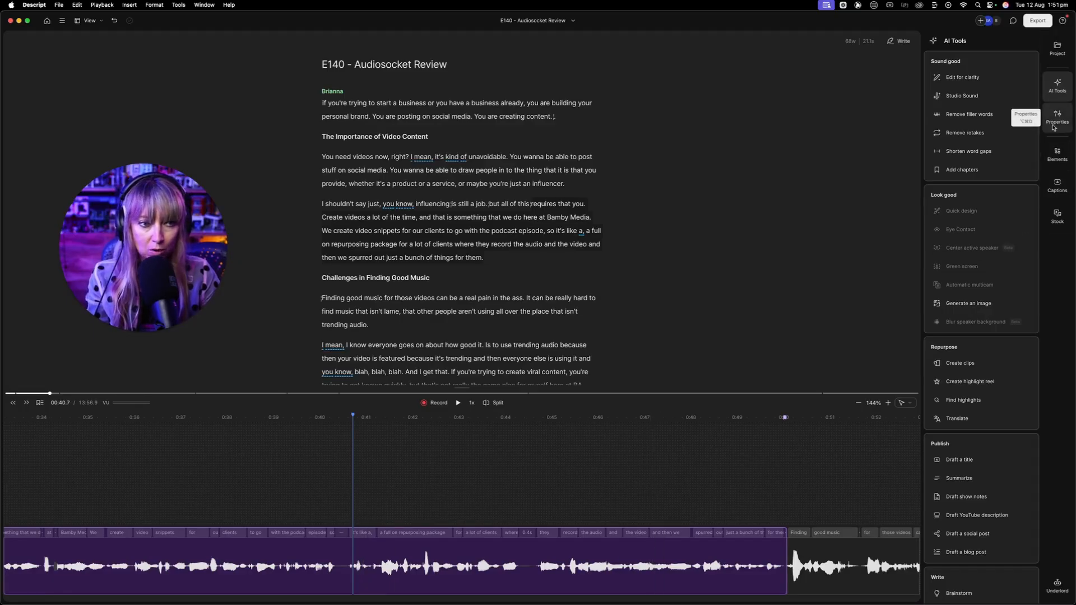
click(415, 551)
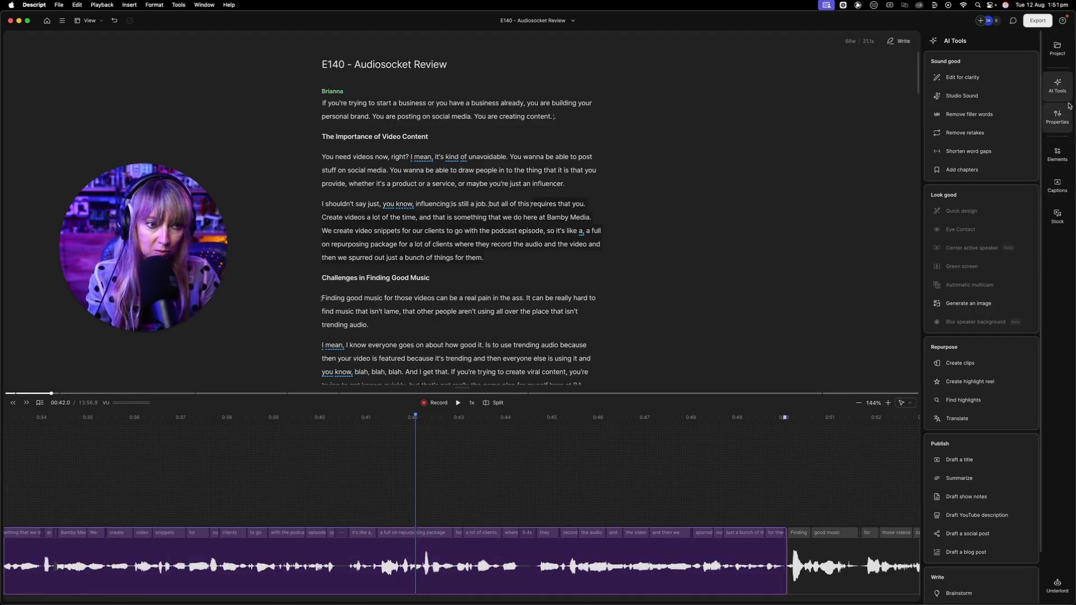
click(1058, 117)
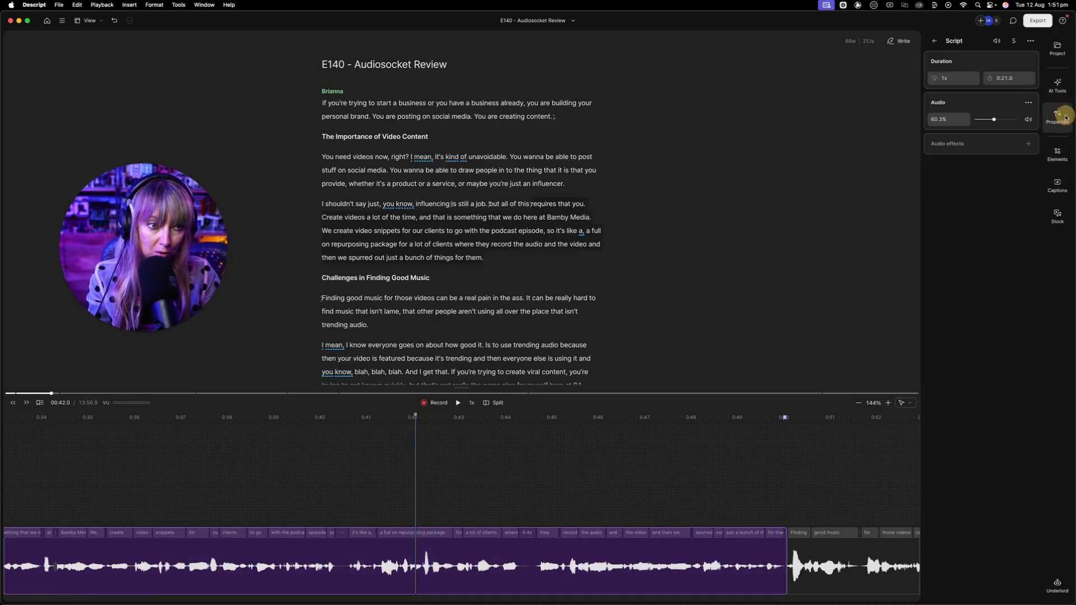
click(1029, 145)
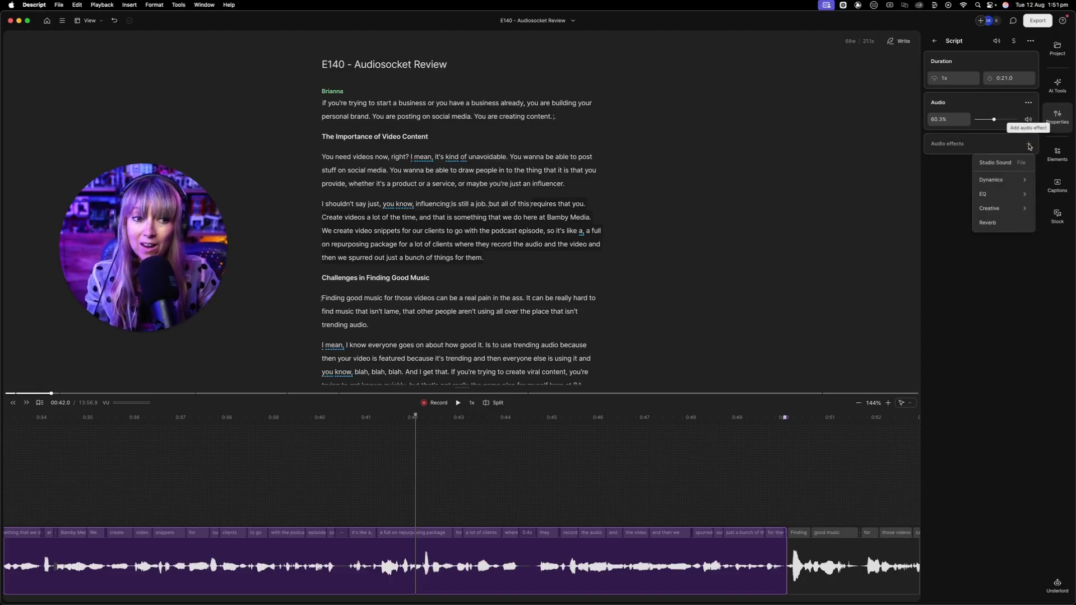
mouse_move(995, 194)
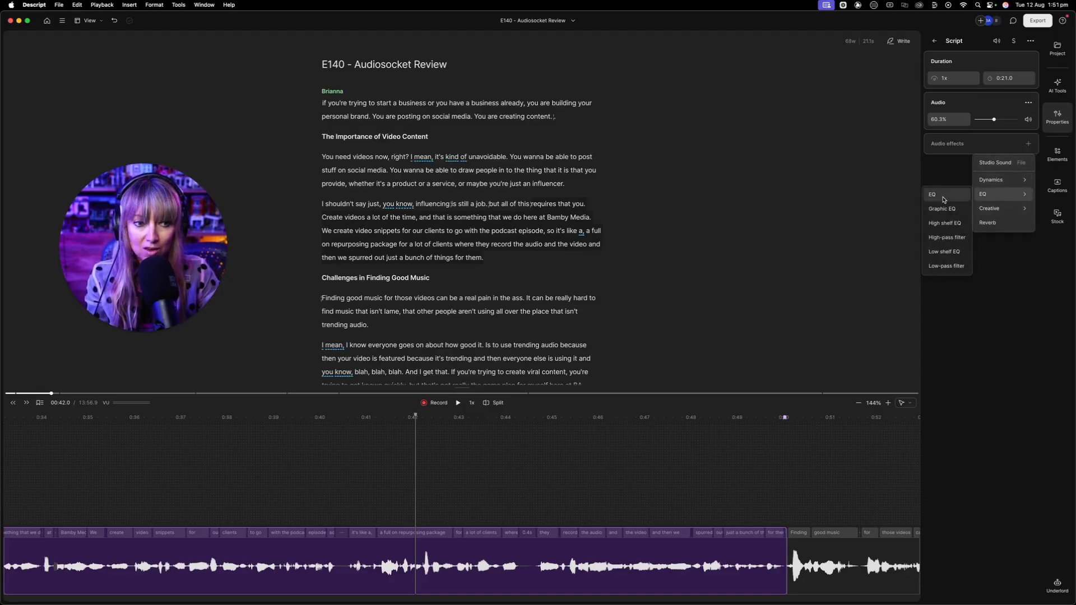
click(943, 199)
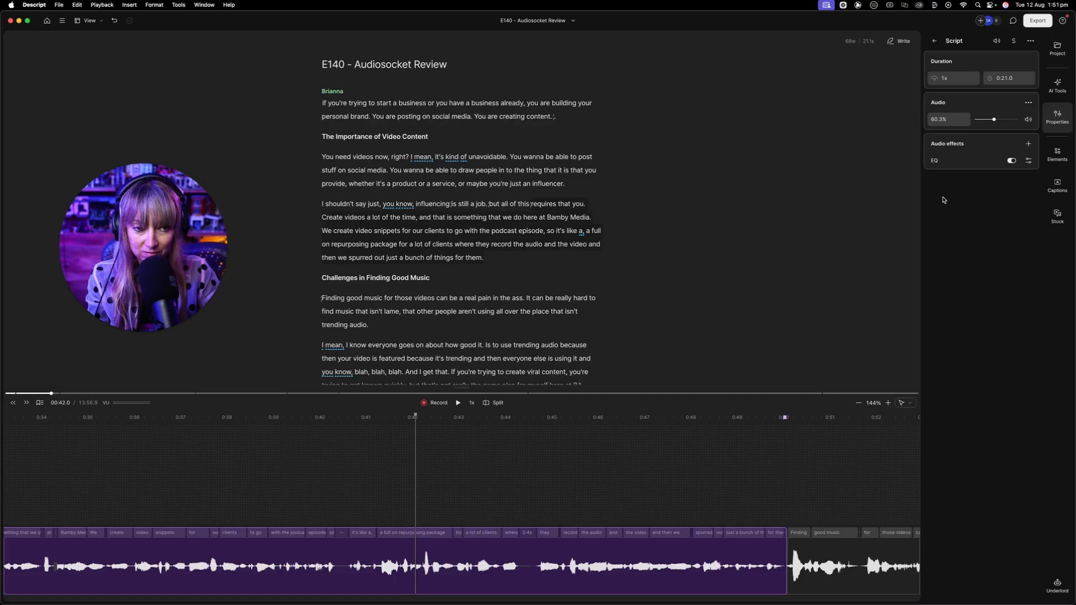
Add a Compressor effect to the selected script clip
click(1028, 145)
mouse_move(991, 180)
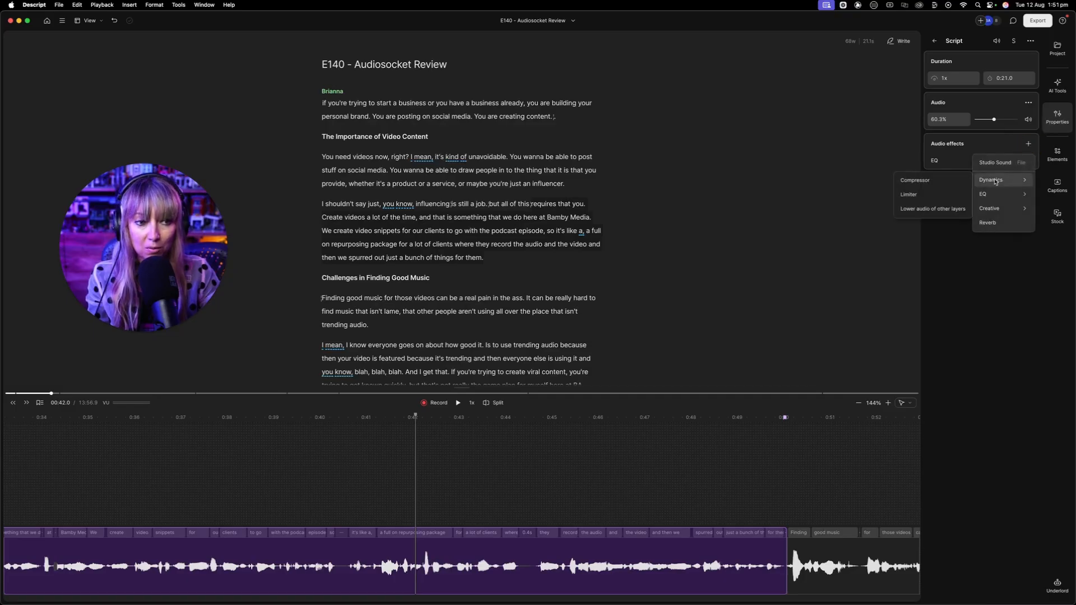
click(924, 180)
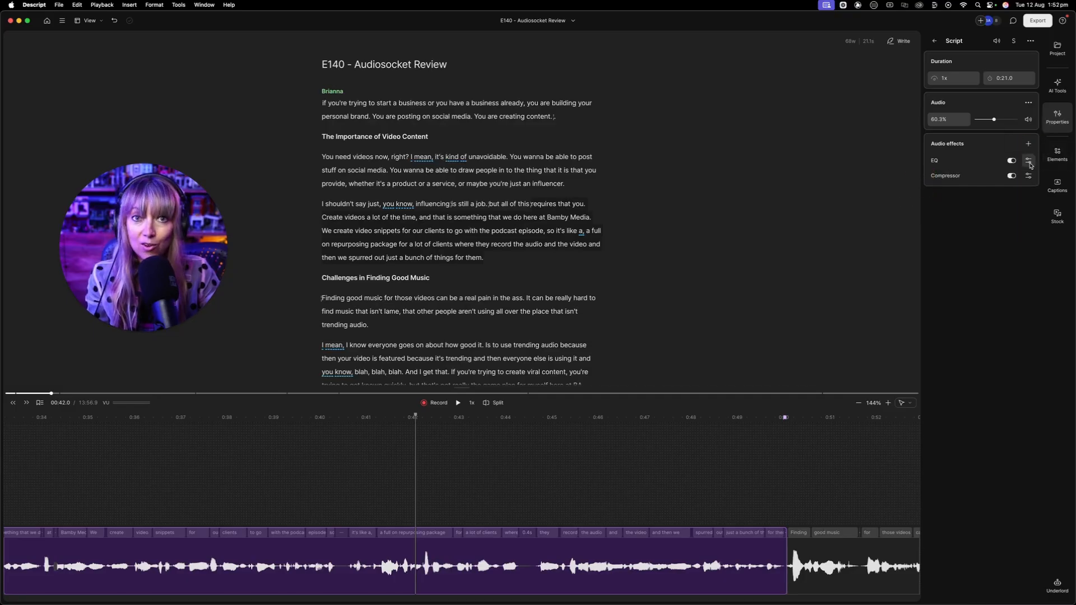
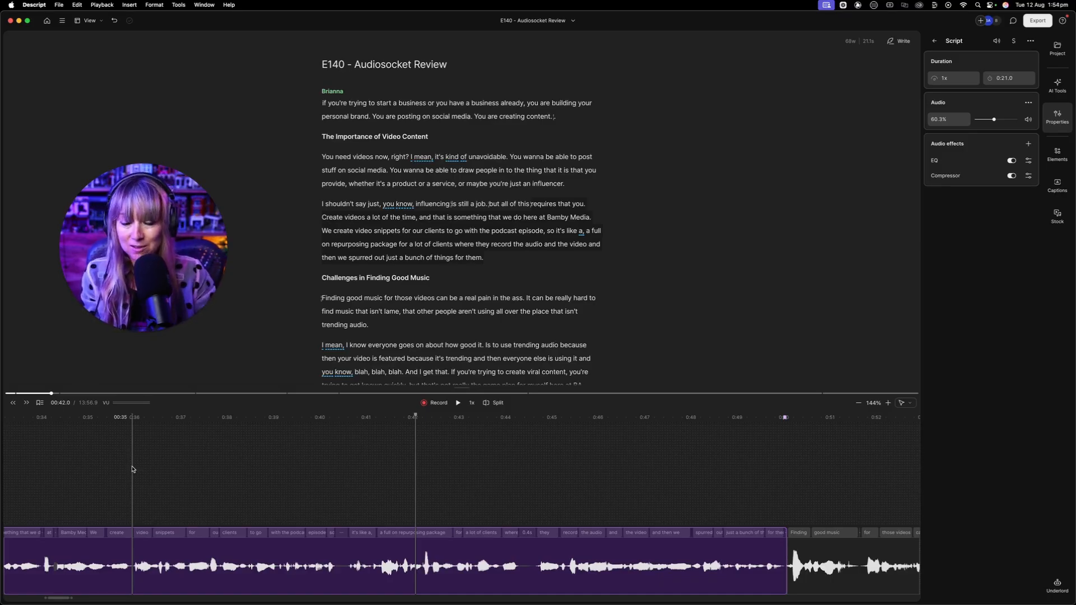
Open the EQ effect's settings, move them over the script, and toggle band 2 off and back on
click(1028, 161)
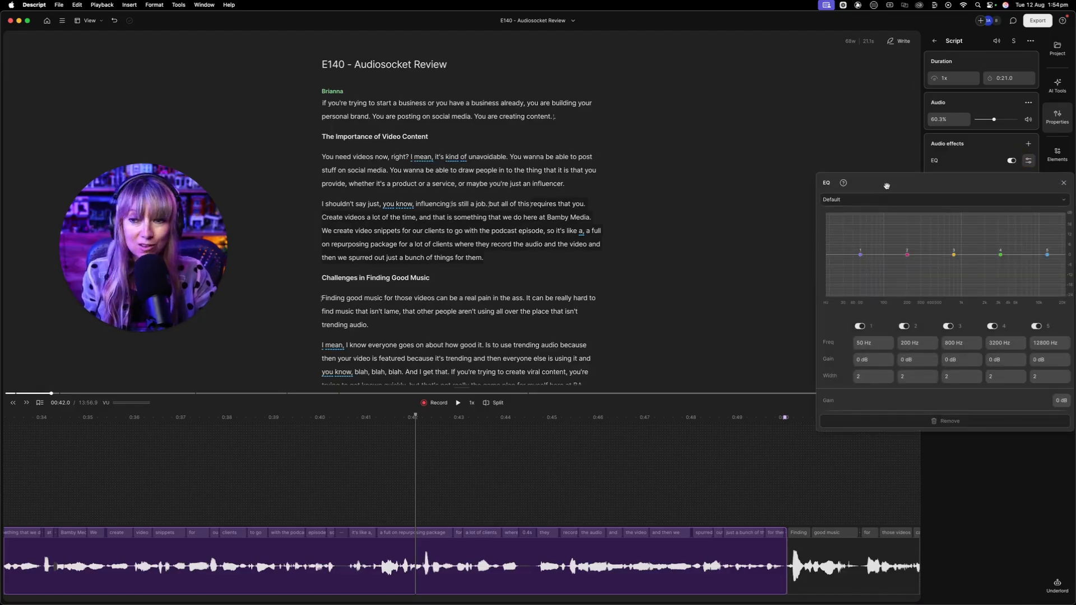
drag(886, 186, 660, 124)
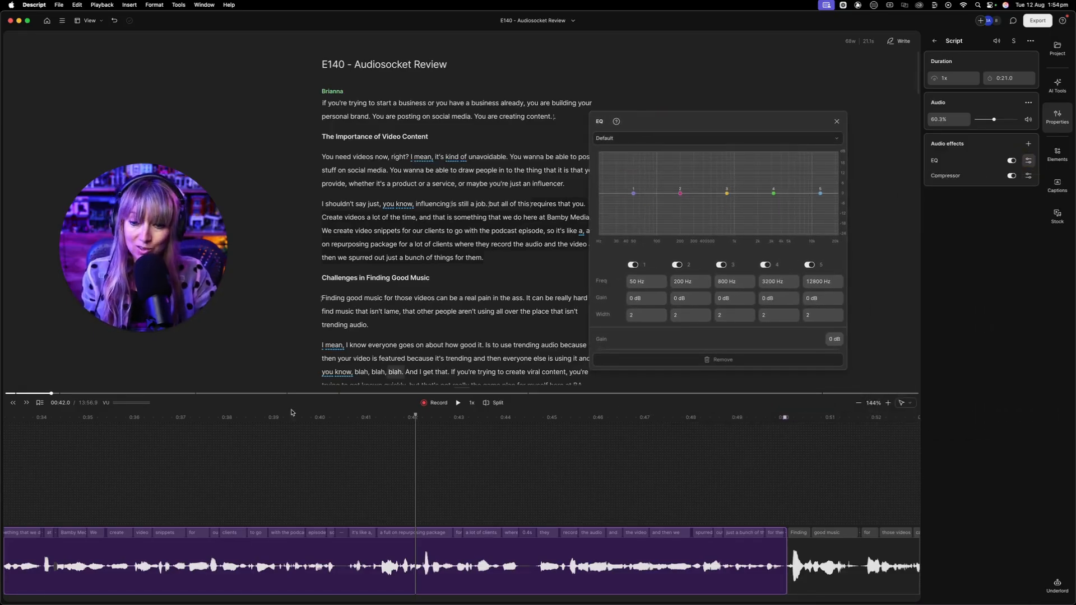
scroll(118, 477, left, 5)
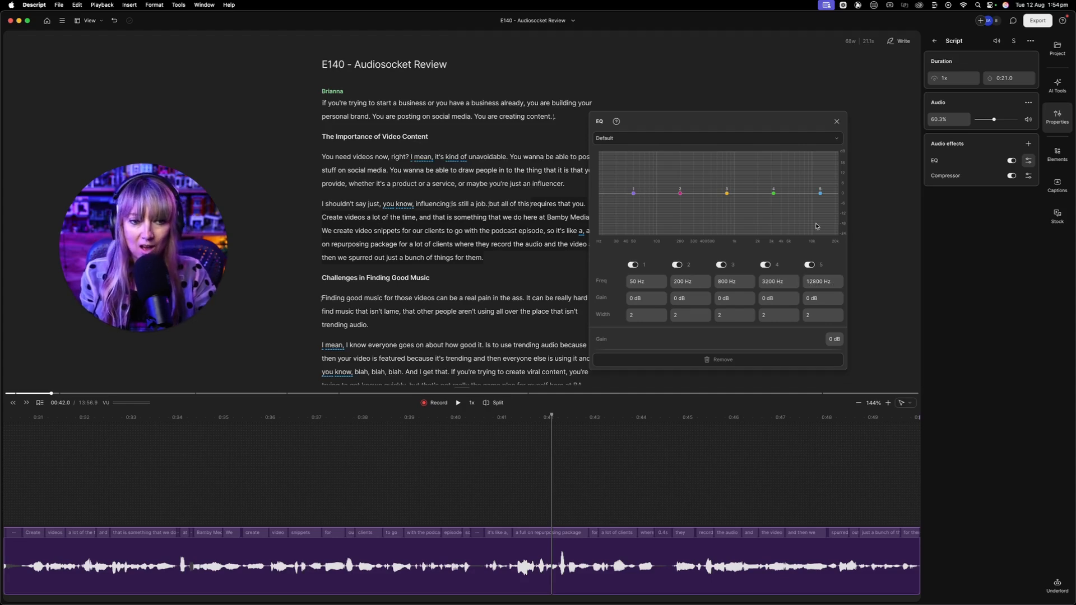
click(675, 267)
click(675, 267)
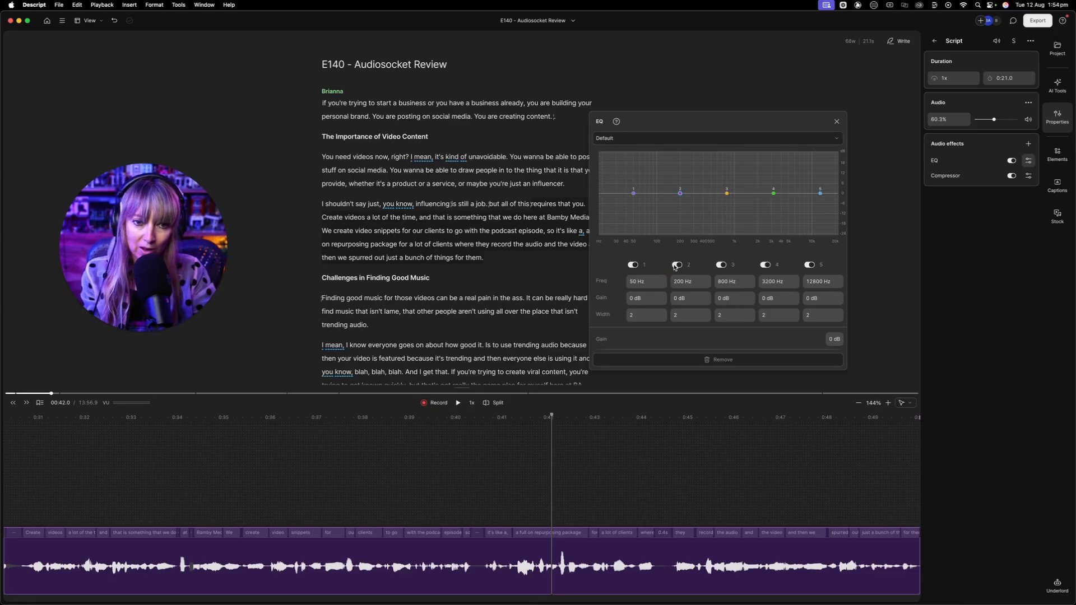
Toggle EQ bands 3 and 4 off and back on
click(722, 266)
click(722, 265)
click(767, 265)
click(767, 265)
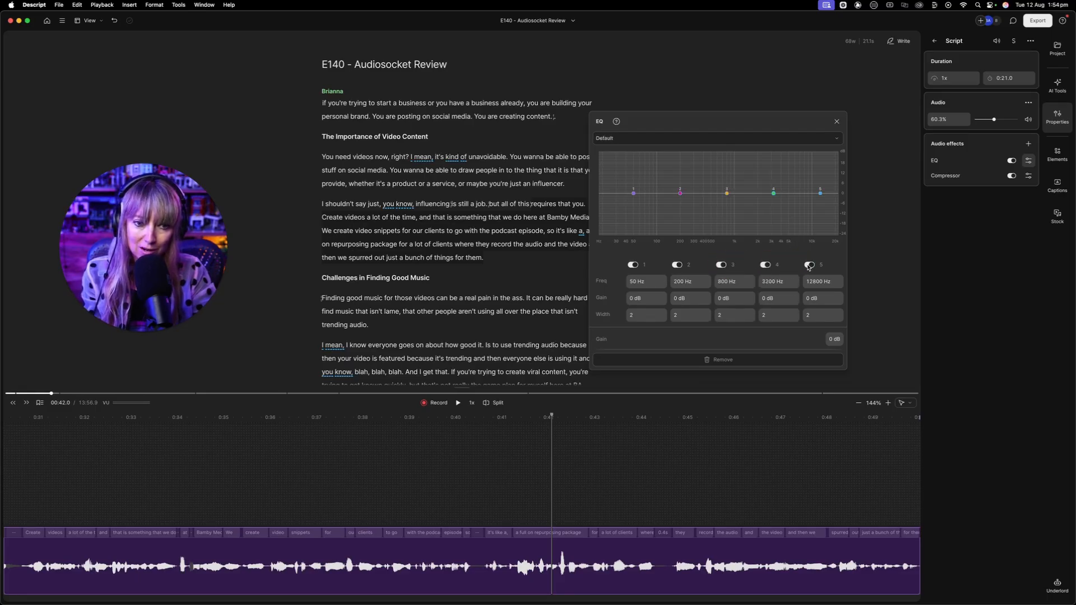
Reopen the EQ settings, set band 2's width to 15, and boost it to 14 dB near 195 Hz
click(1029, 161)
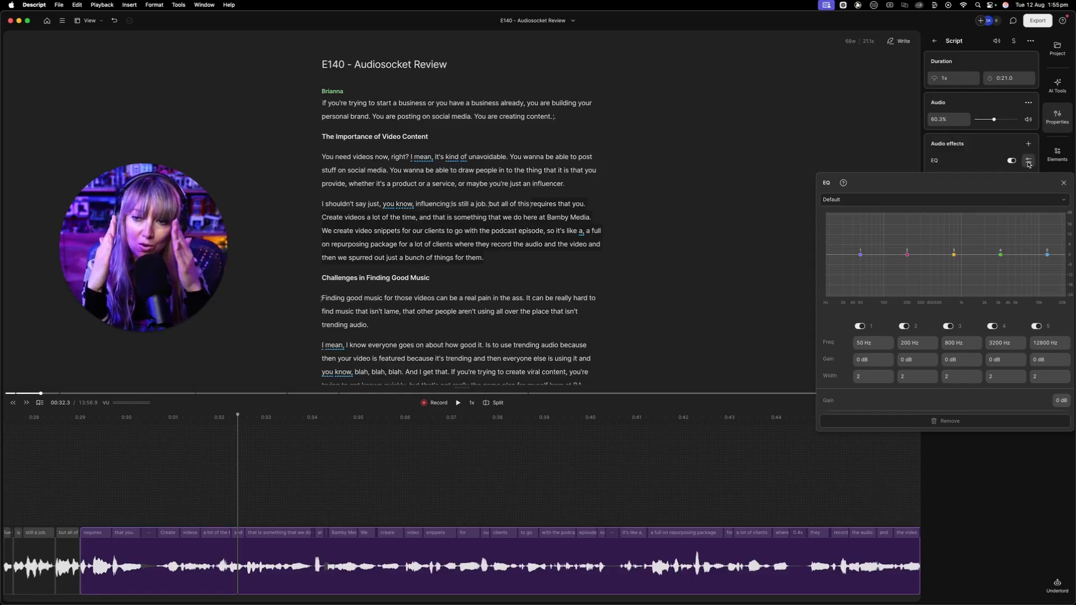
click(909, 376)
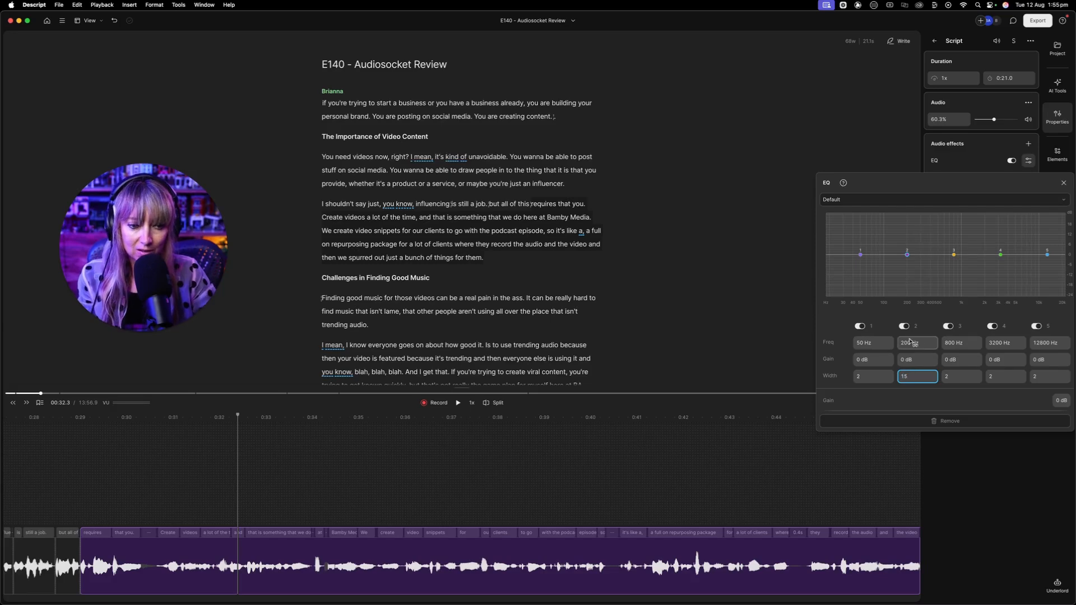
drag(907, 255, 907, 231)
click(903, 404)
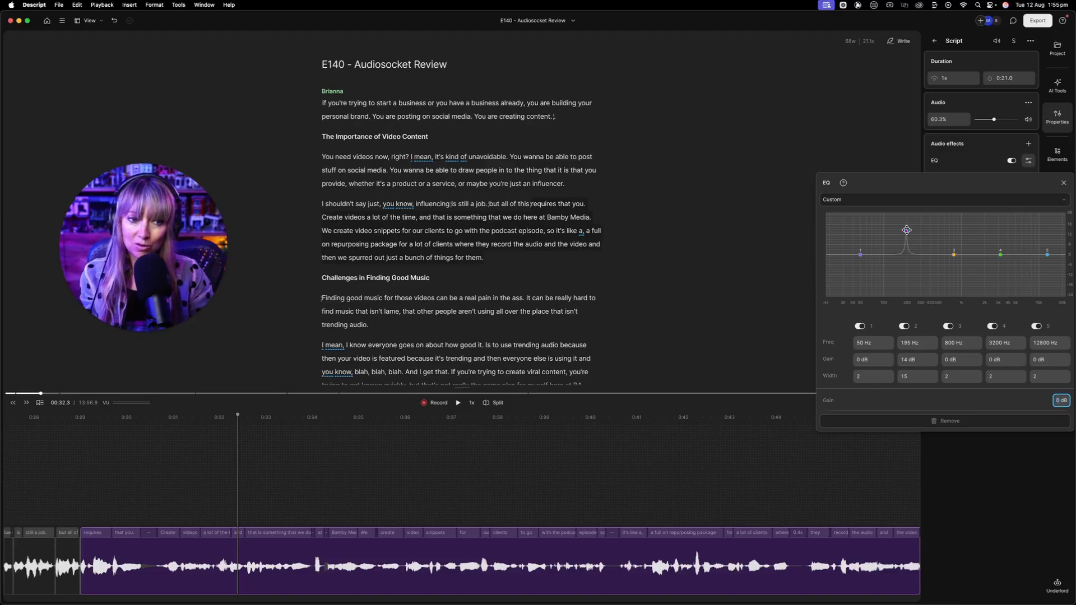
click(946, 376)
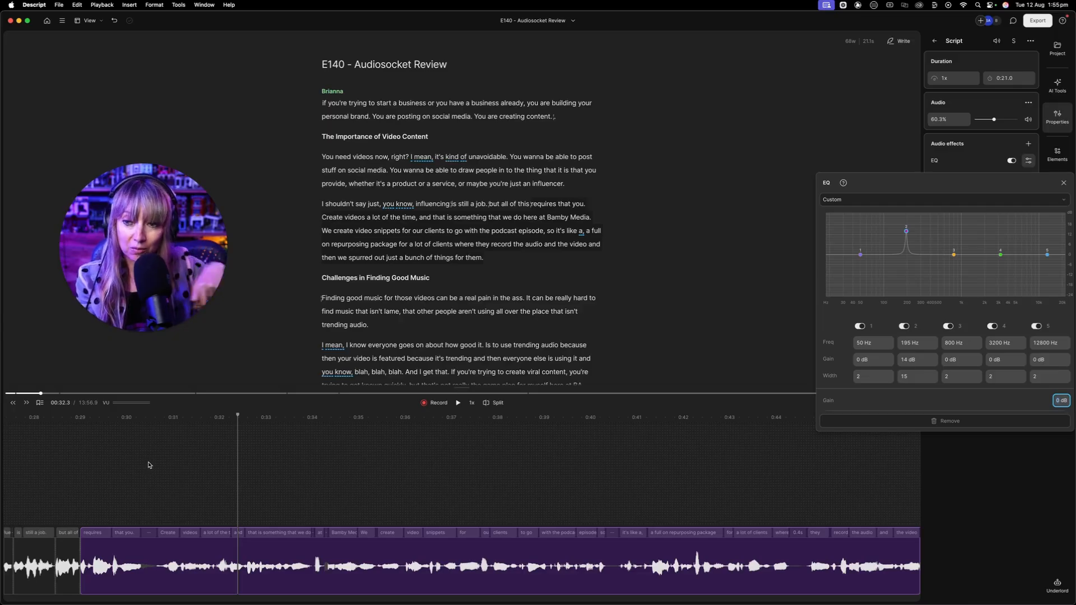
Play the selected clip from just after 0:29 and boost EQ band 2 to 24 dB at 160 Hz
click(117, 462)
click(107, 463)
key(space)
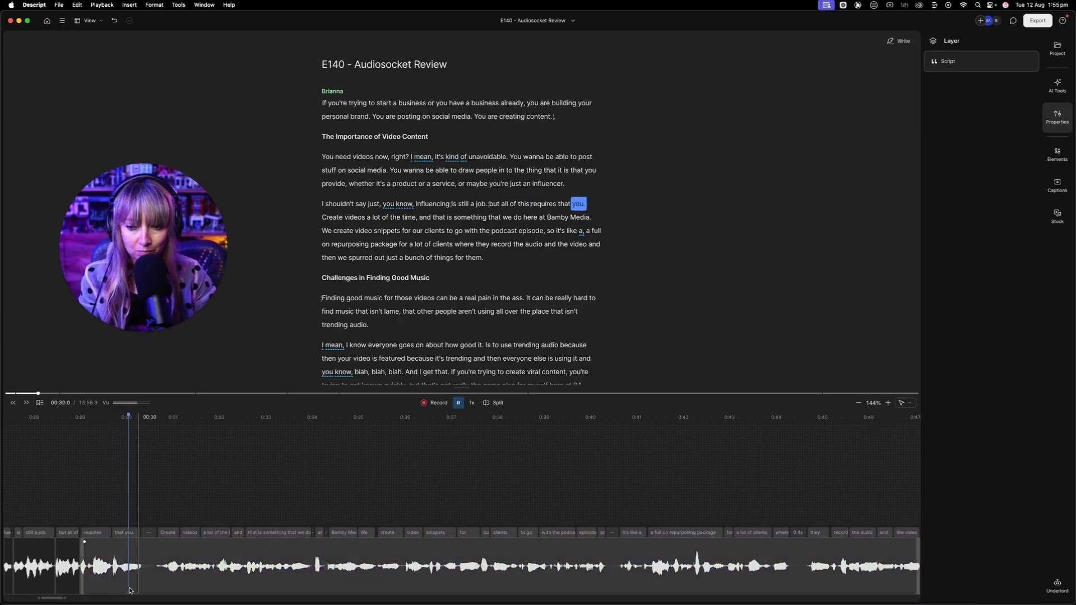
click(118, 565)
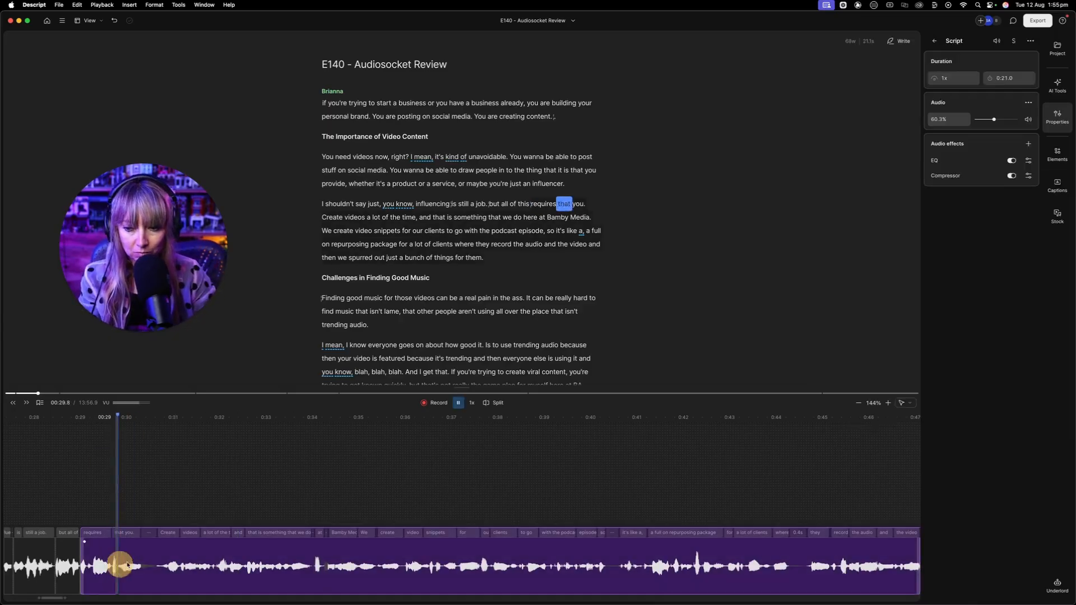
click(1029, 161)
drag(907, 230, 900, 212)
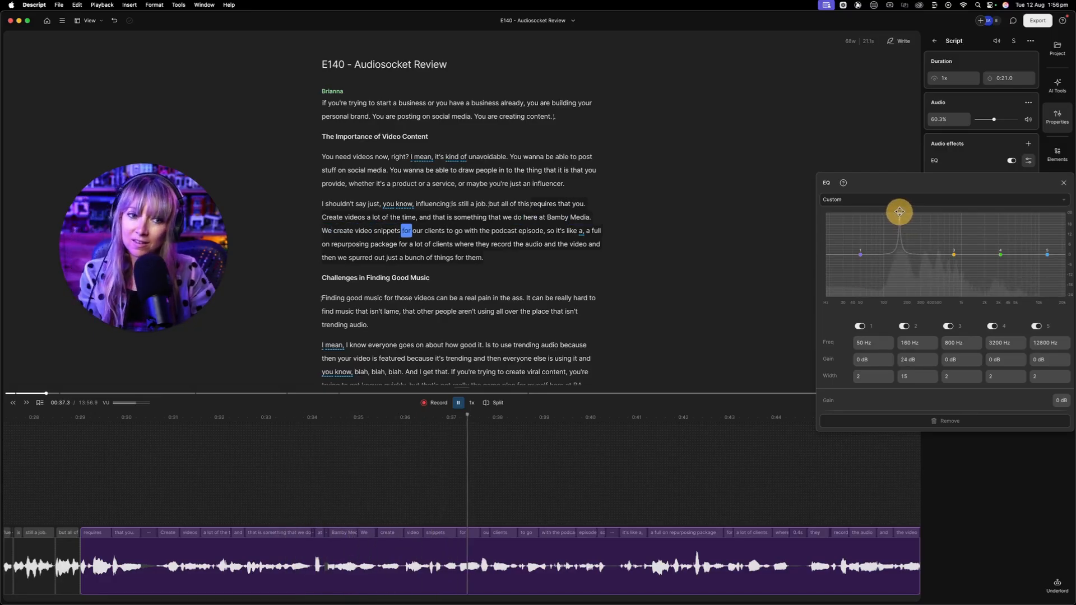
Cut EQ band 2 to -13 dB at 160 Hz, stop playback, and reopen the clip's EQ settings
drag(900, 212, 895, 279)
click(508, 458)
key(space)
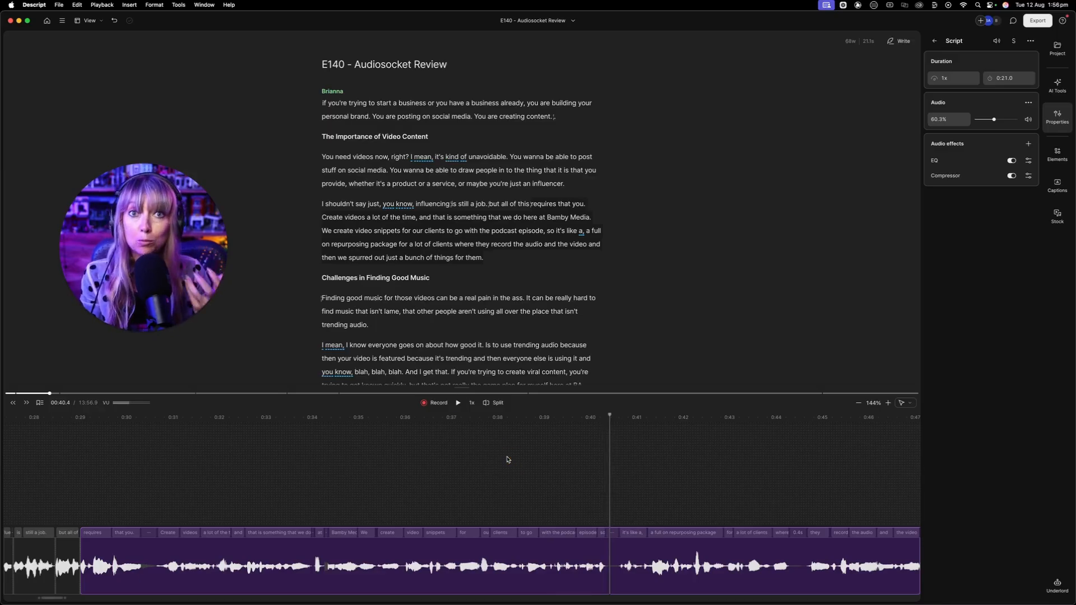
click(337, 471)
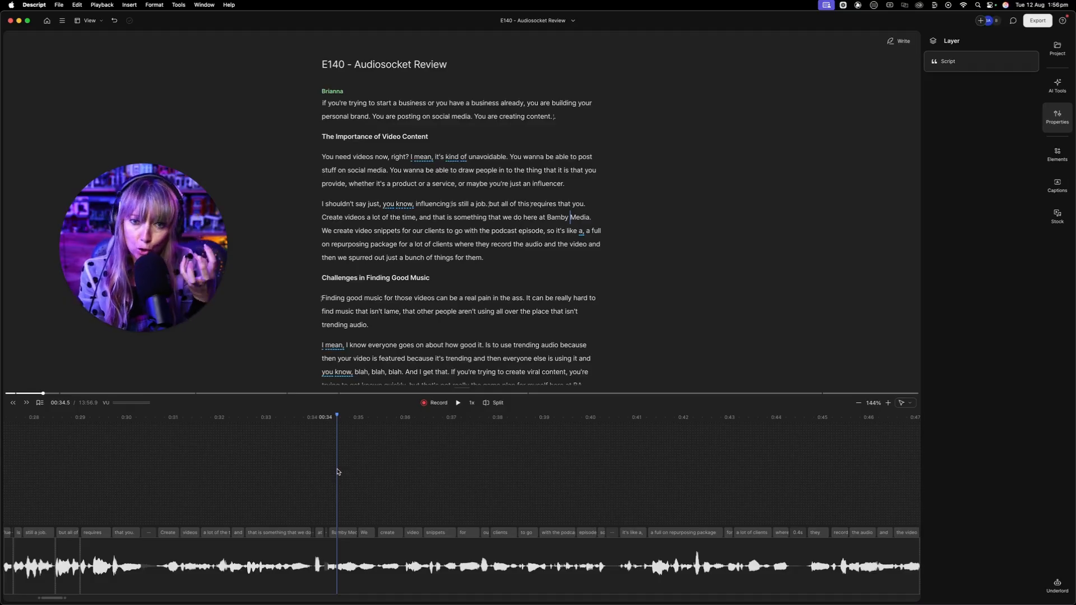
click(233, 539)
click(1029, 162)
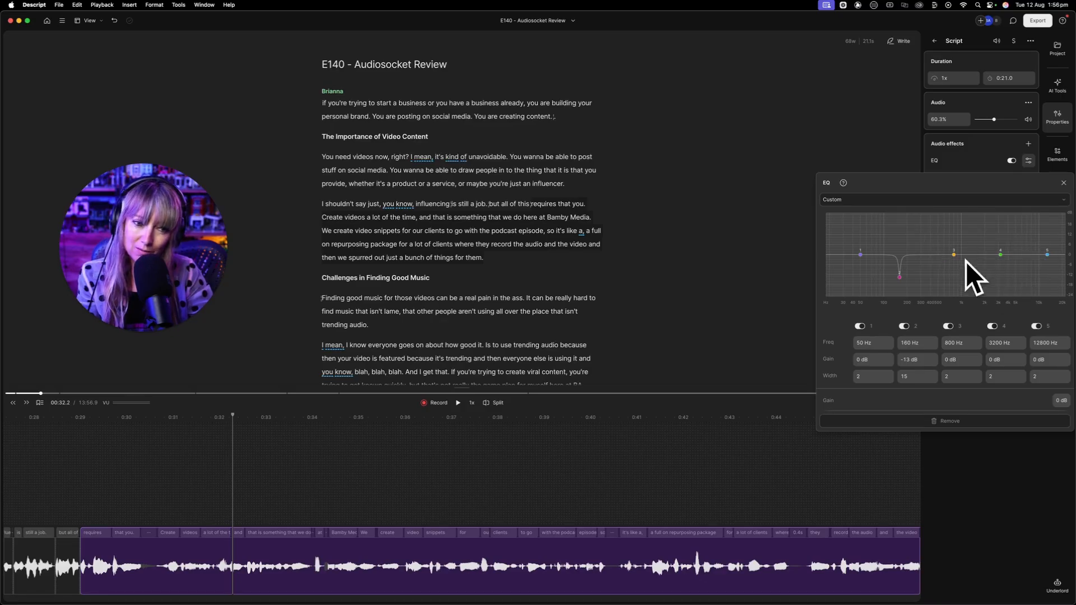
Play the clip again from just after 0:29 and boost EQ band 4 to 19 dB at 2463 Hz
click(113, 454)
key(space)
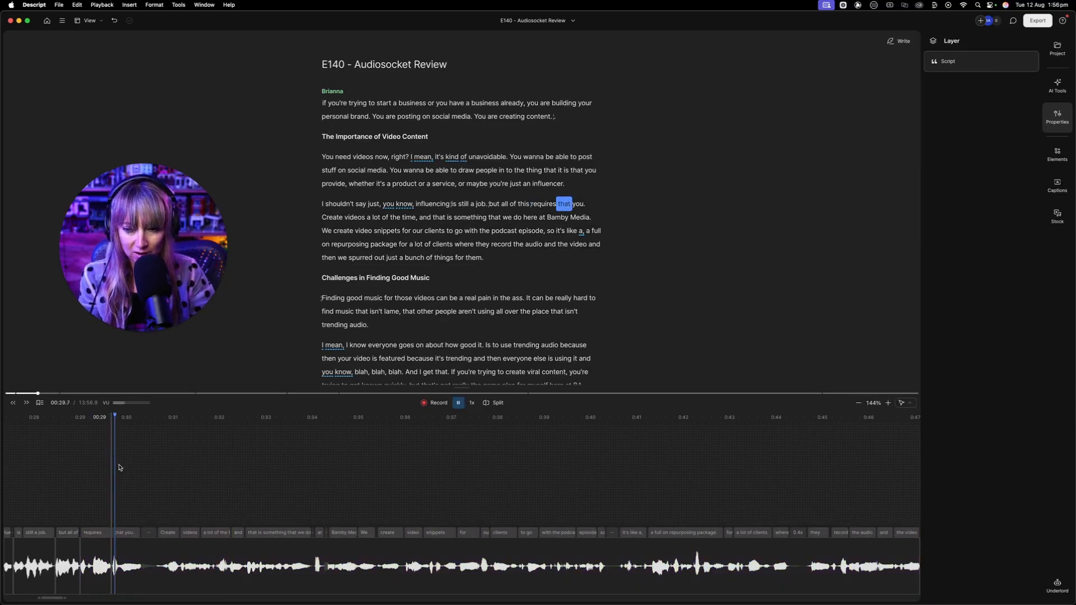
click(133, 542)
click(1028, 161)
drag(1001, 255, 992, 224)
Set EQ band 4's width to 15, sweep its boost upward, and cut it to -16 dB at 3240 Hz
click(997, 377)
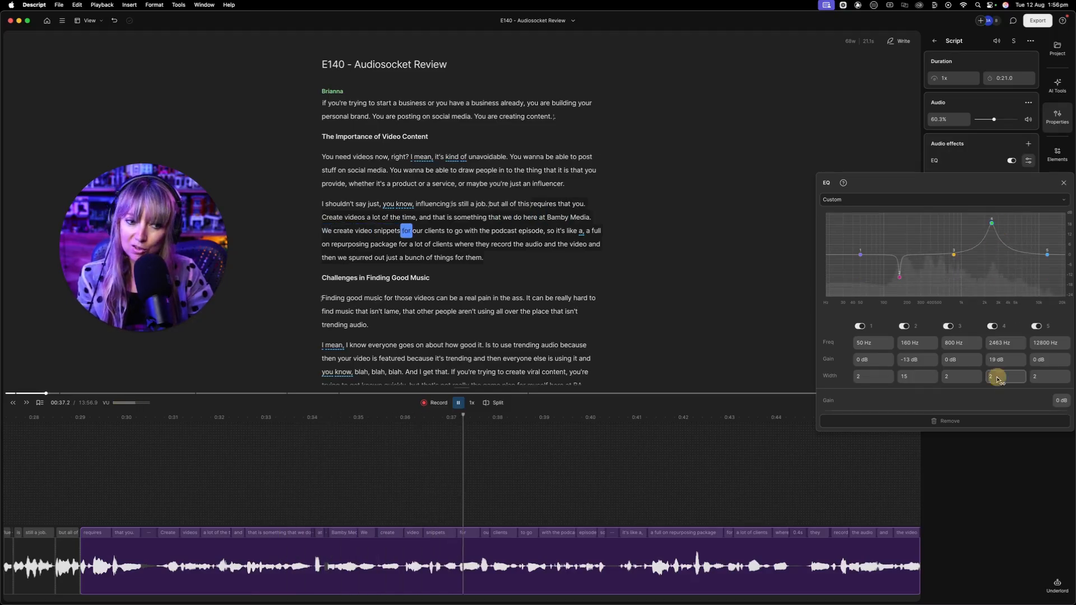
text(15)
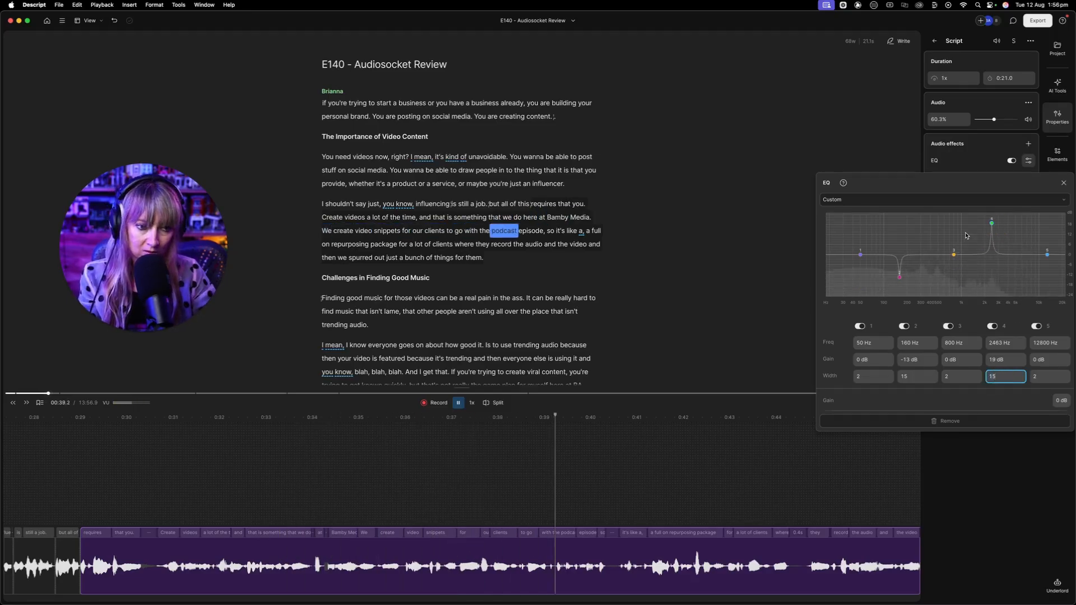
drag(992, 223, 998, 212)
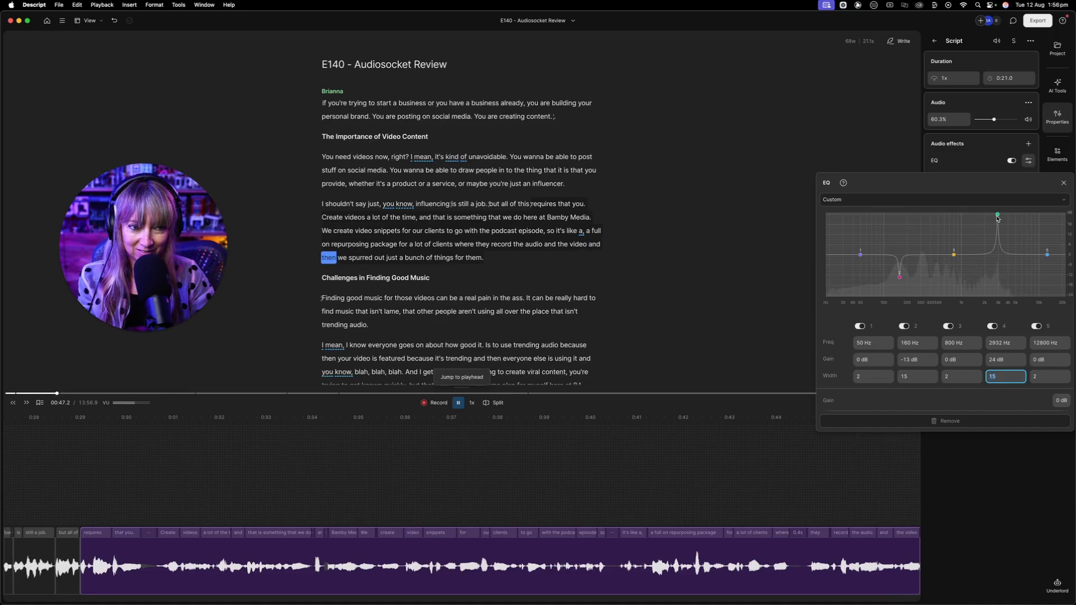
drag(998, 216, 1002, 283)
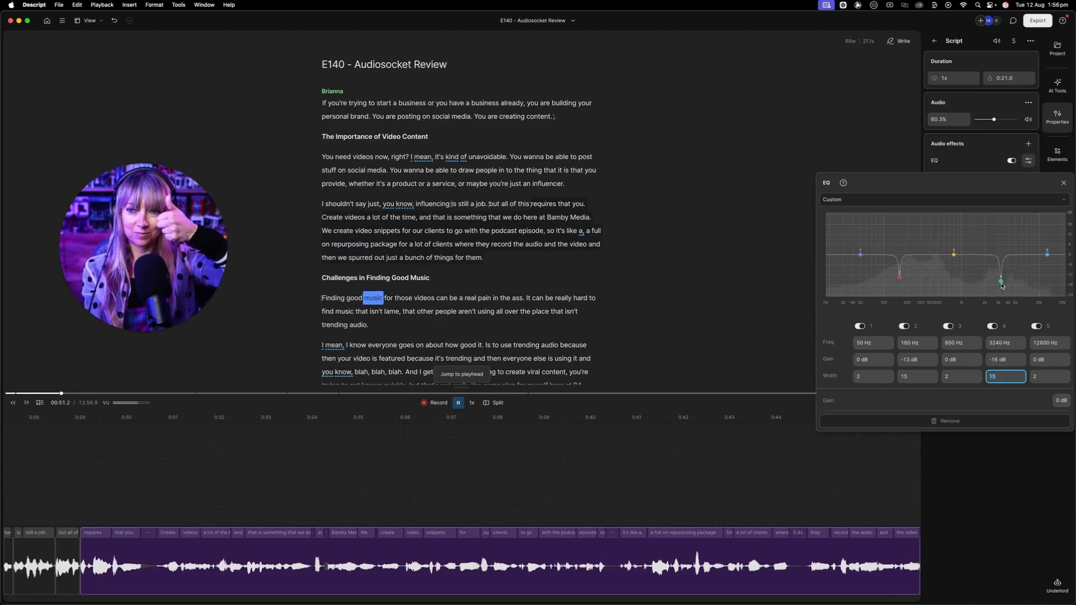
Raise EQ band 3 to about 3 dB at 492 Hz and stop playback
mouse_move(954, 254)
mouse_down()
mouse_move(941, 233)
mouse_move(938, 250)
mouse_up()
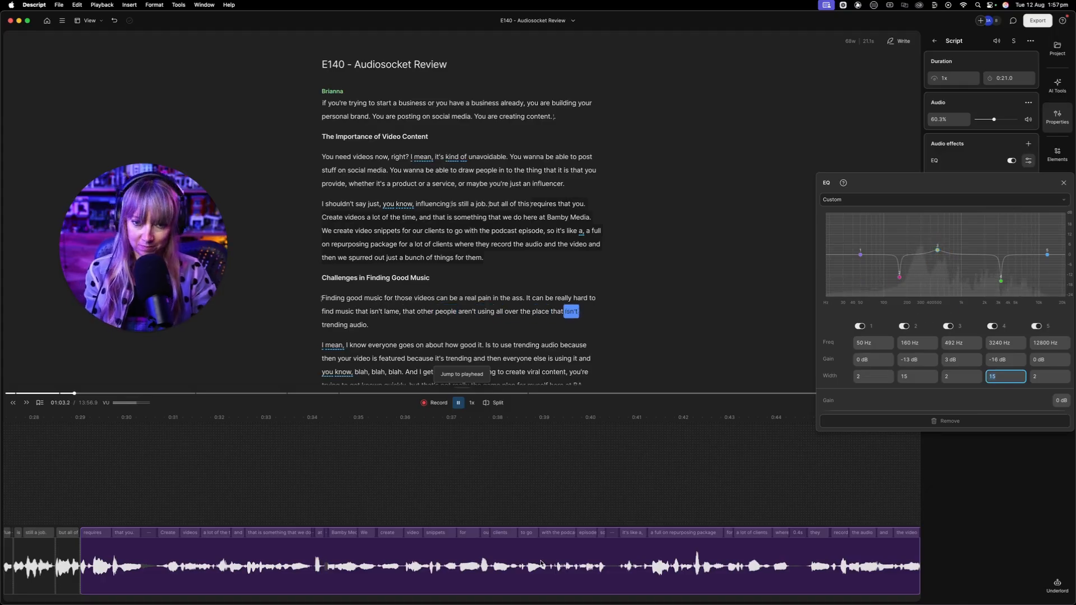
click(684, 492)
key(space)
Reopen the clip's EQ settings, fine-tune band 3 to 2 dB at 498 Hz, and close them
click(136, 544)
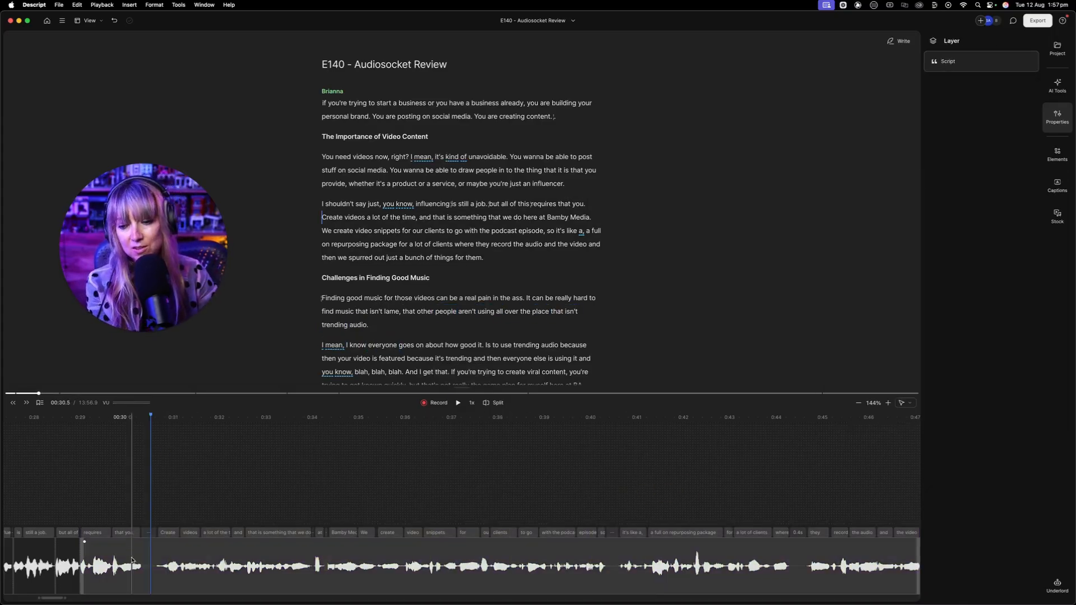
click(1034, 164)
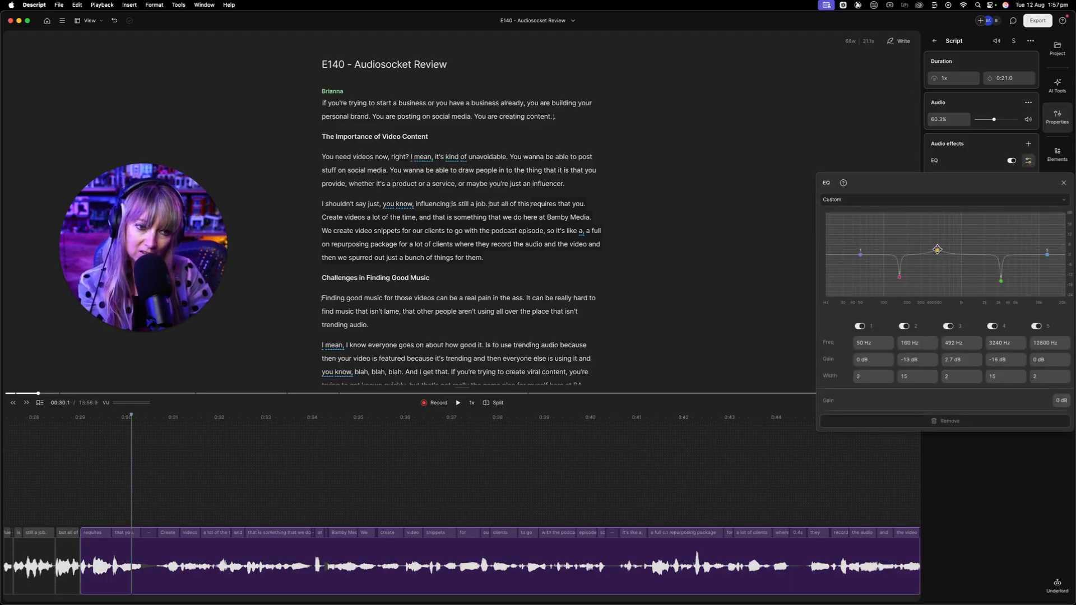
drag(938, 249, 937, 251)
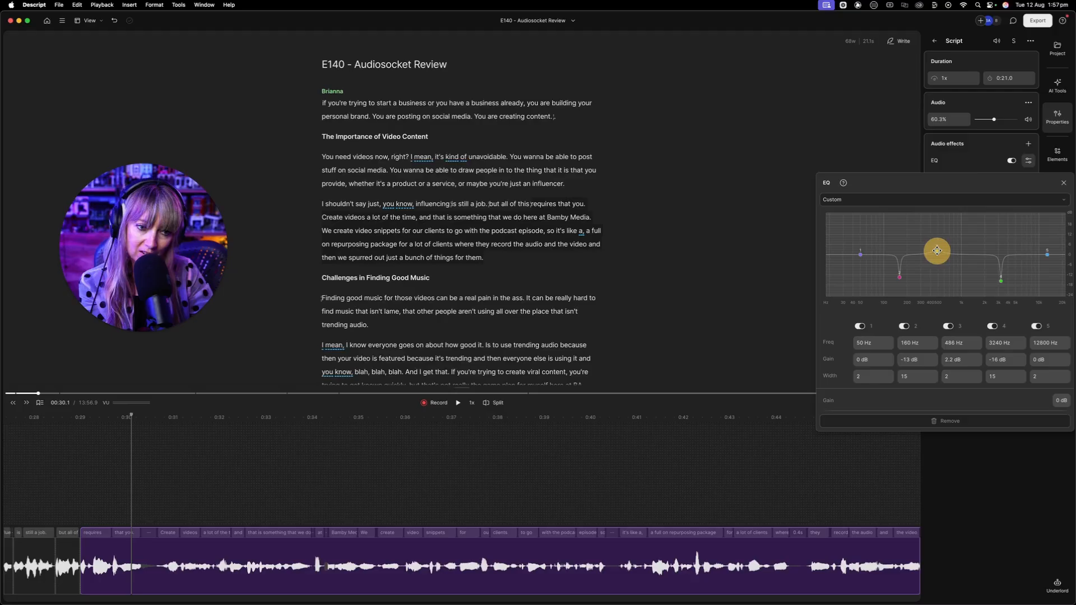
drag(938, 251, 938, 251)
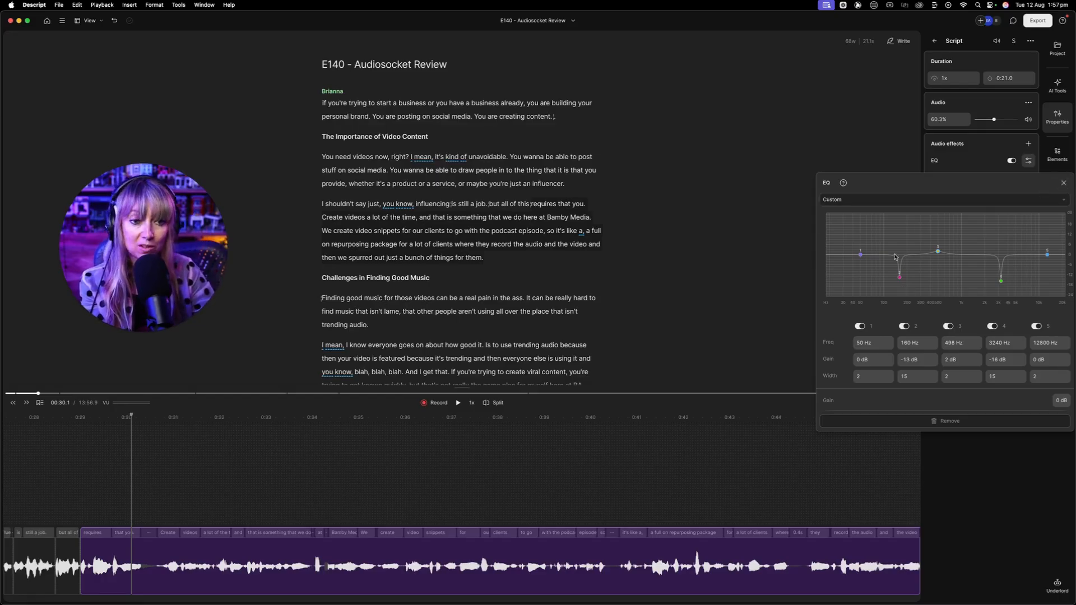
click(1063, 185)
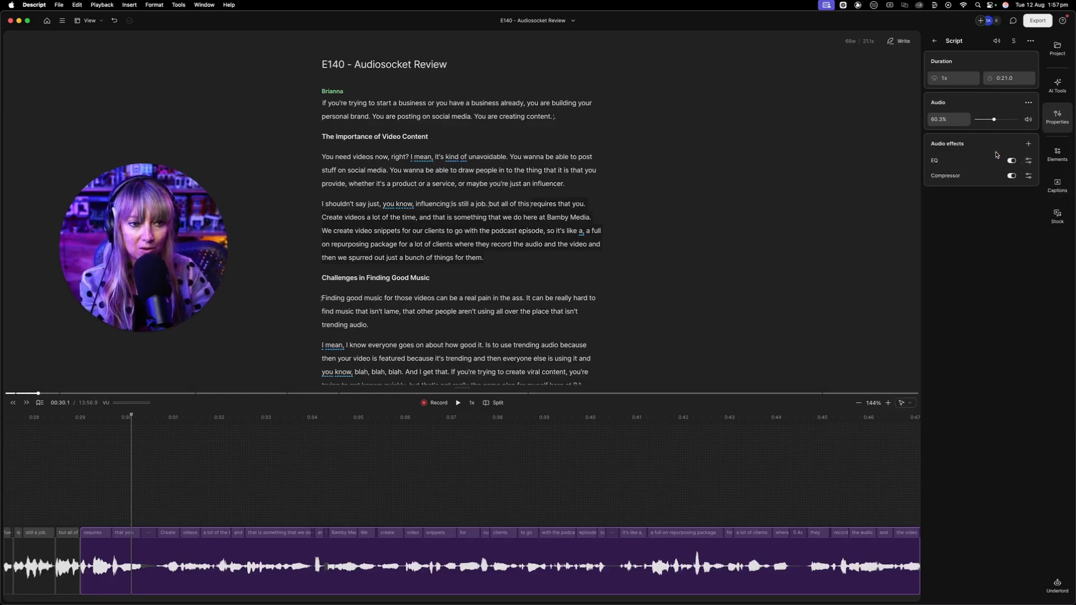
Add a High-pass filter to the clip and set its frequency to 89 Hz while the audio plays
click(1028, 144)
mouse_move(988, 198)
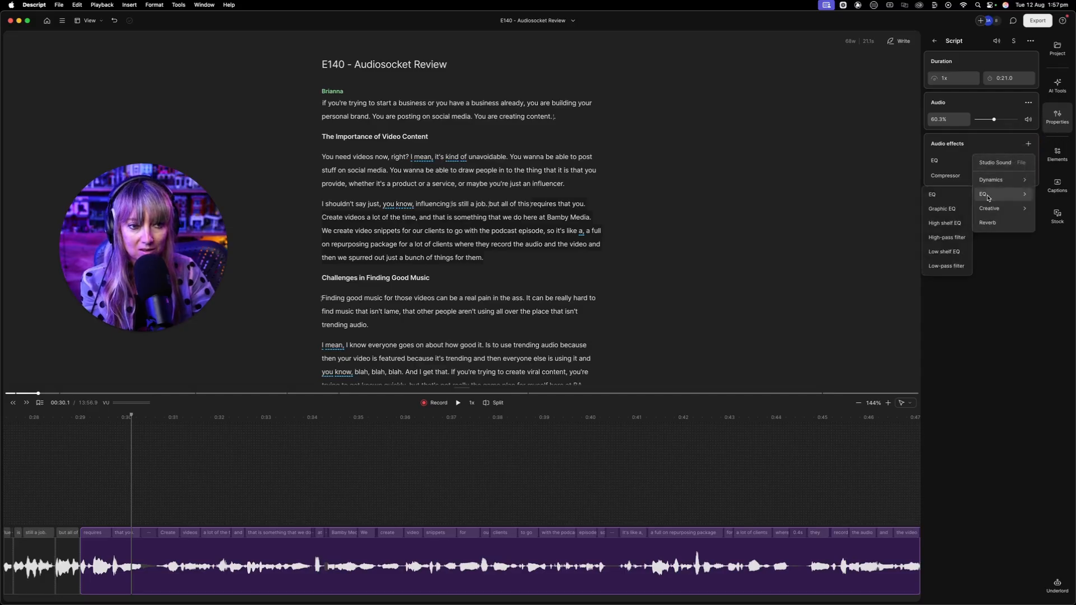
click(948, 237)
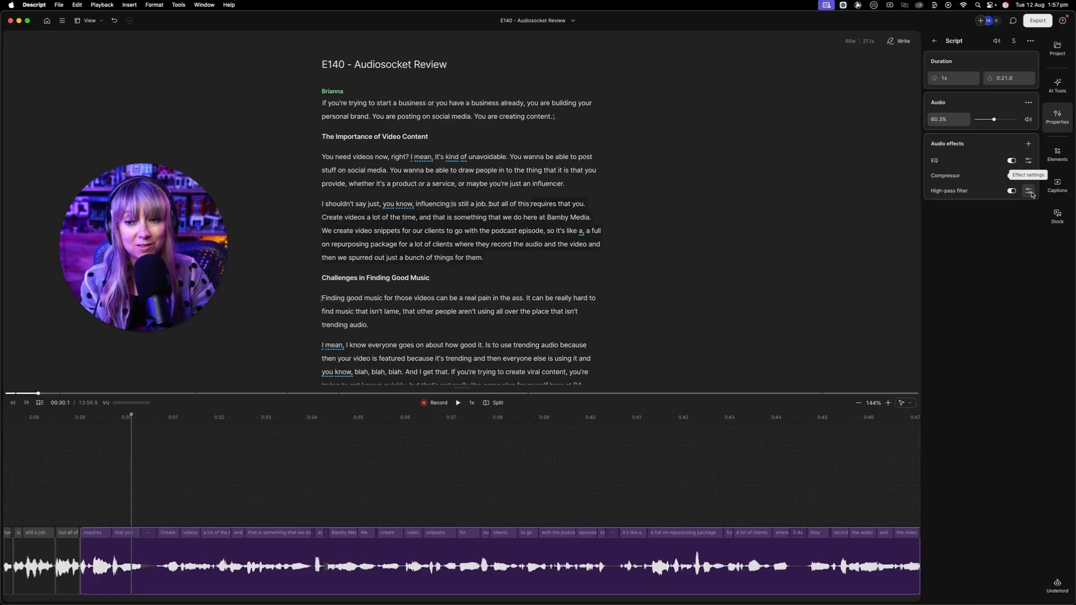
key(space)
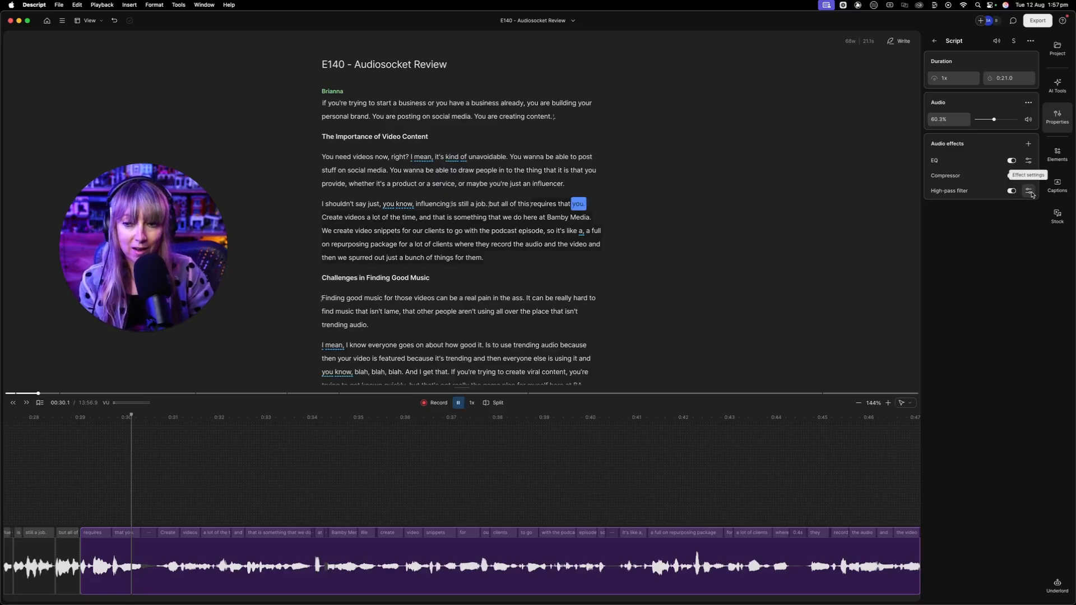
click(1030, 192)
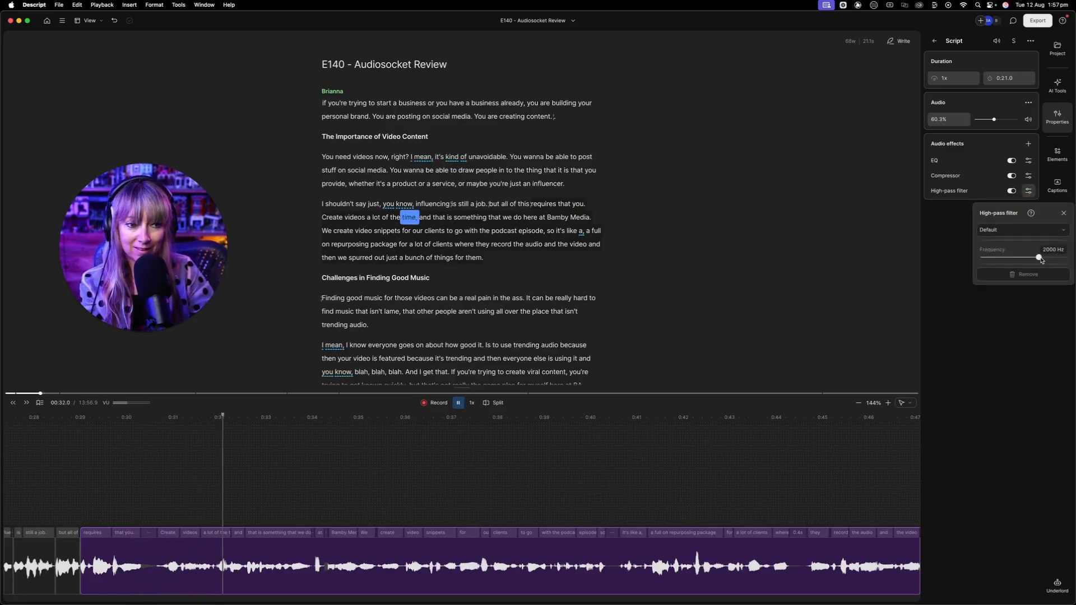
drag(1040, 258, 1041, 259)
drag(1049, 258, 1000, 258)
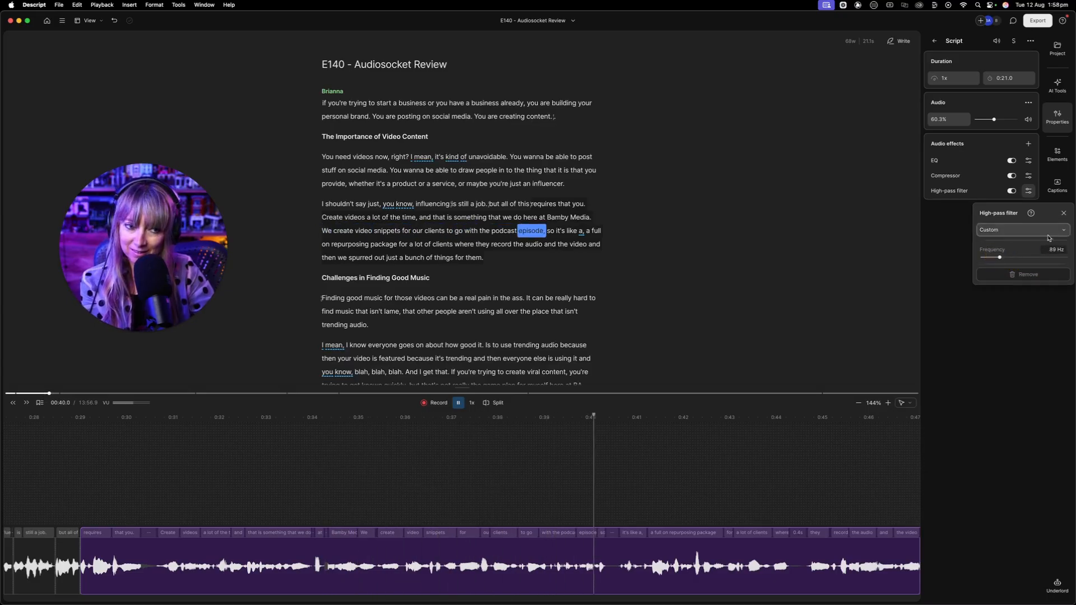
click(1038, 211)
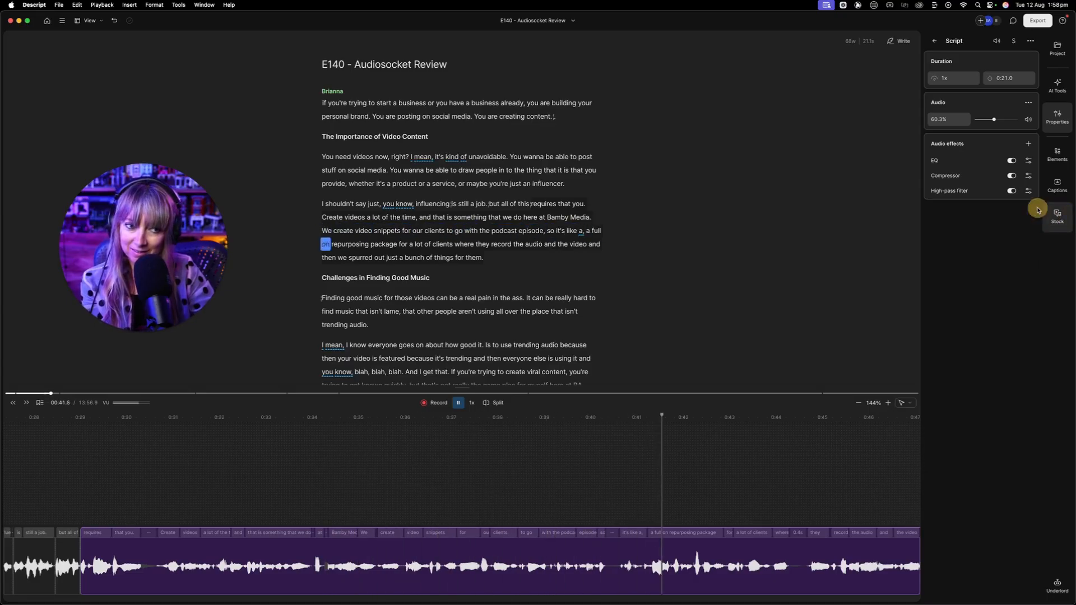
Add a Low-pass filter to the clip, raise its cutoff frequency while the audio plays, and stop playback
click(1029, 144)
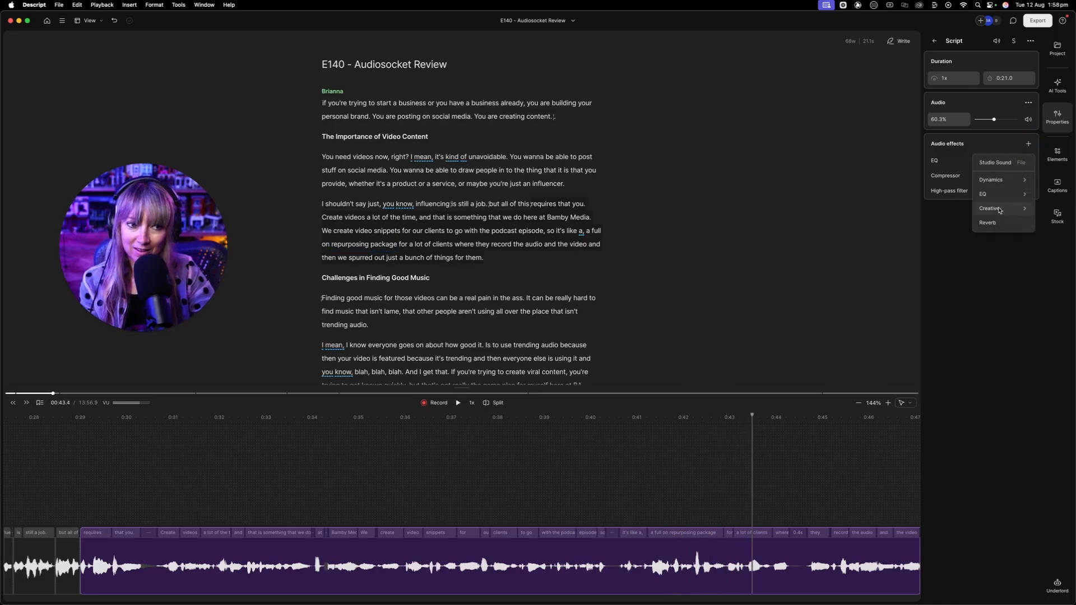
mouse_move(1003, 194)
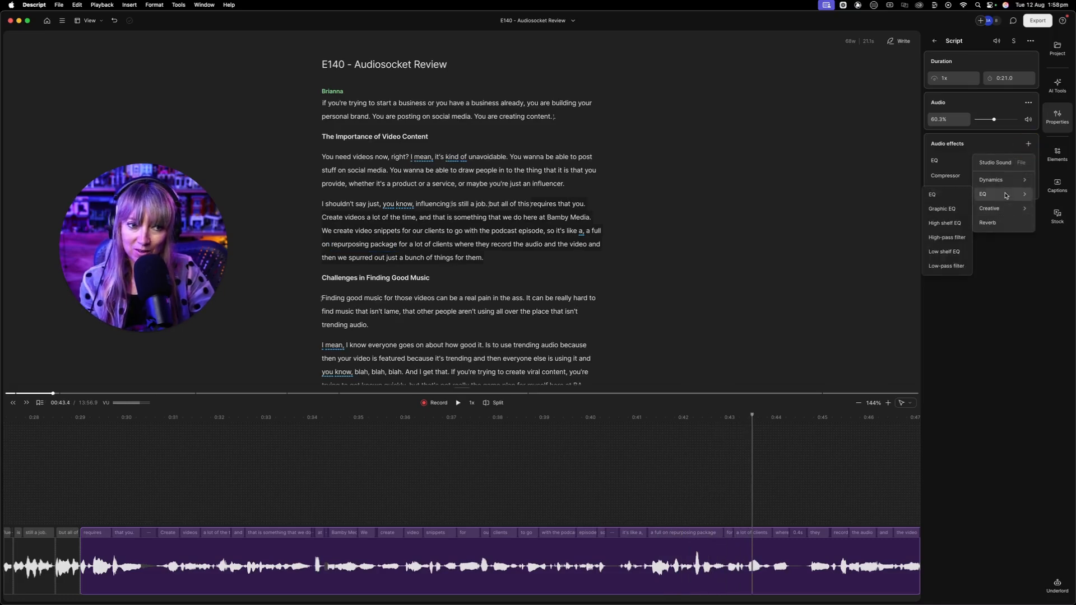
click(947, 266)
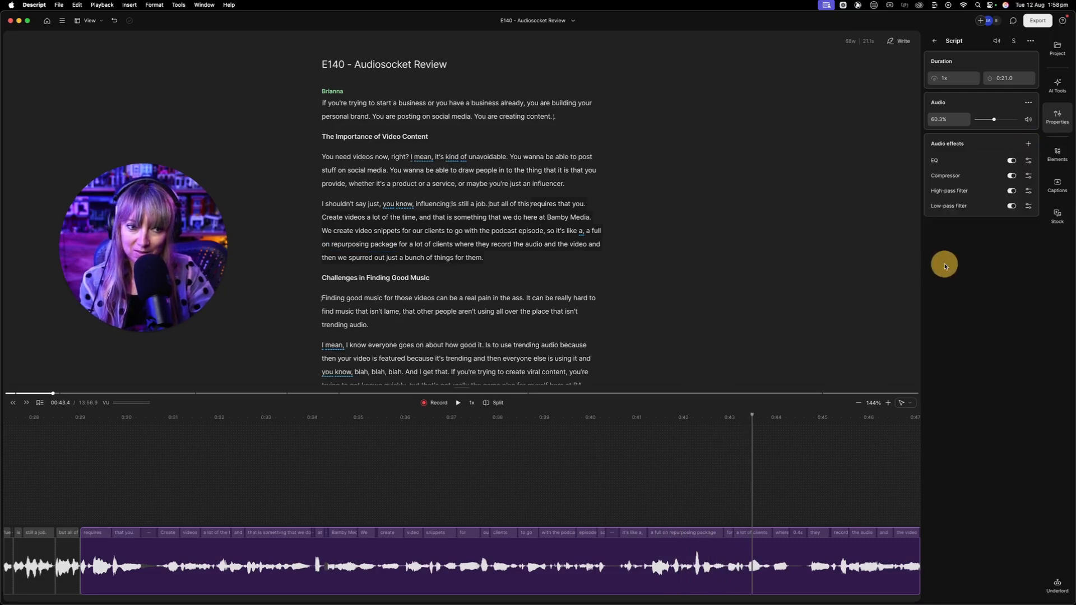
click(1028, 206)
key(space)
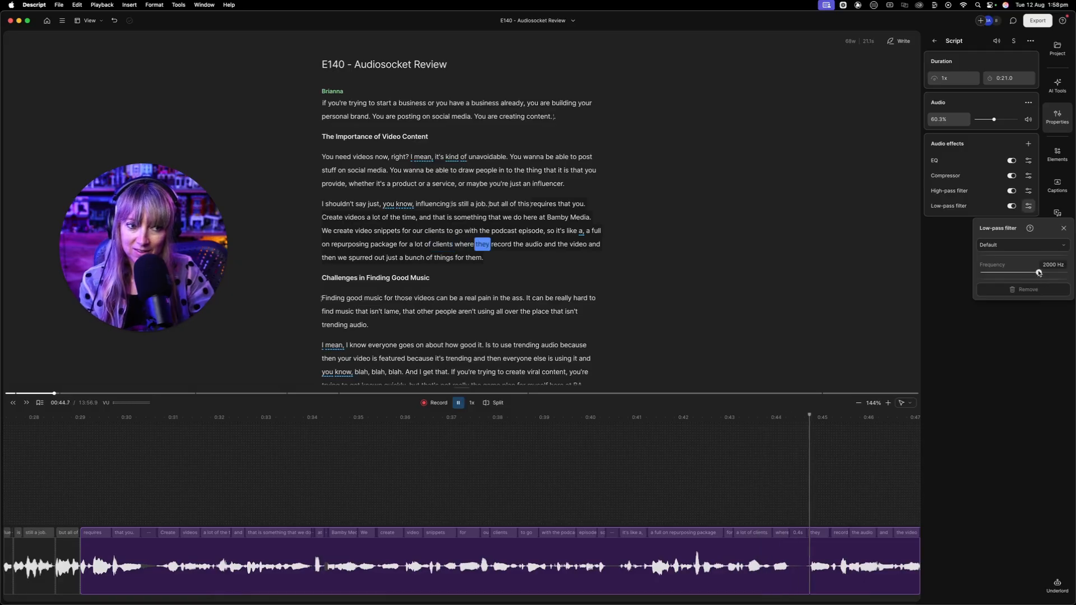
mouse_move(1040, 274)
mouse_down()
mouse_move(993, 274)
mouse_move(1054, 274)
mouse_up()
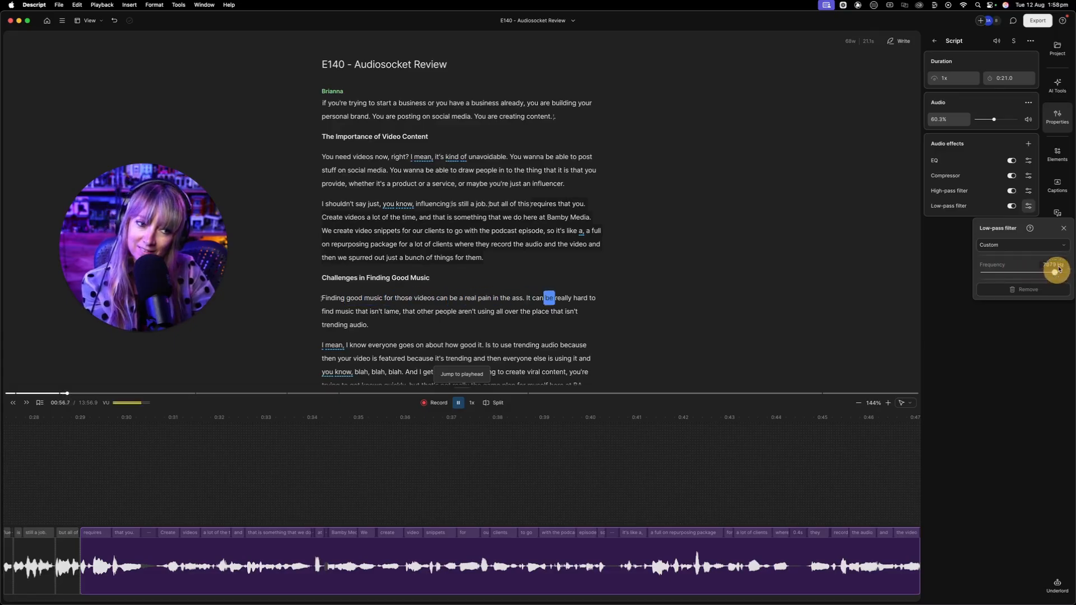
click(1064, 229)
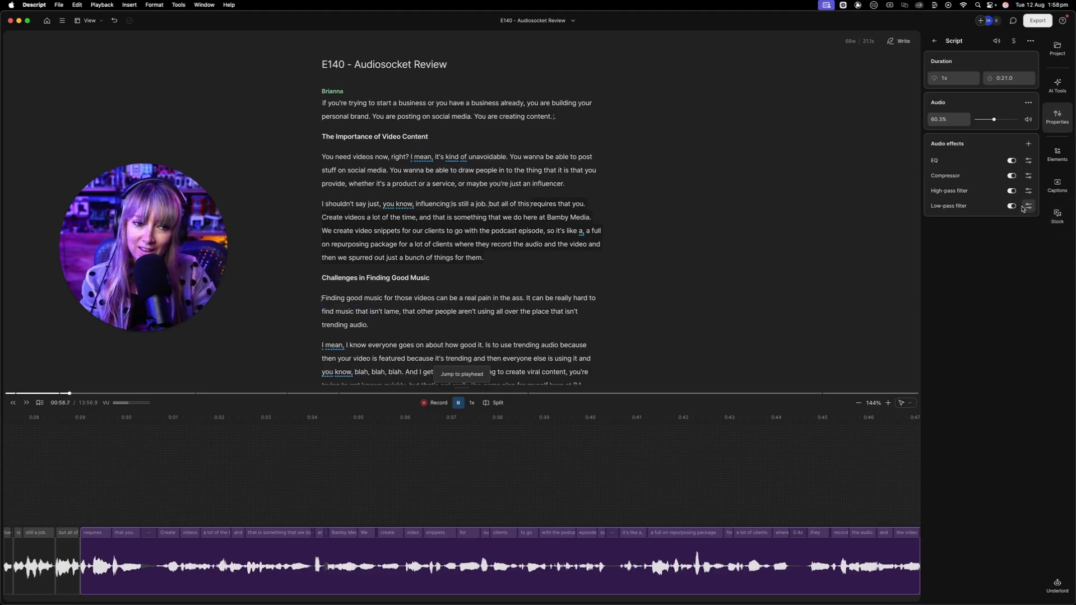
click(458, 403)
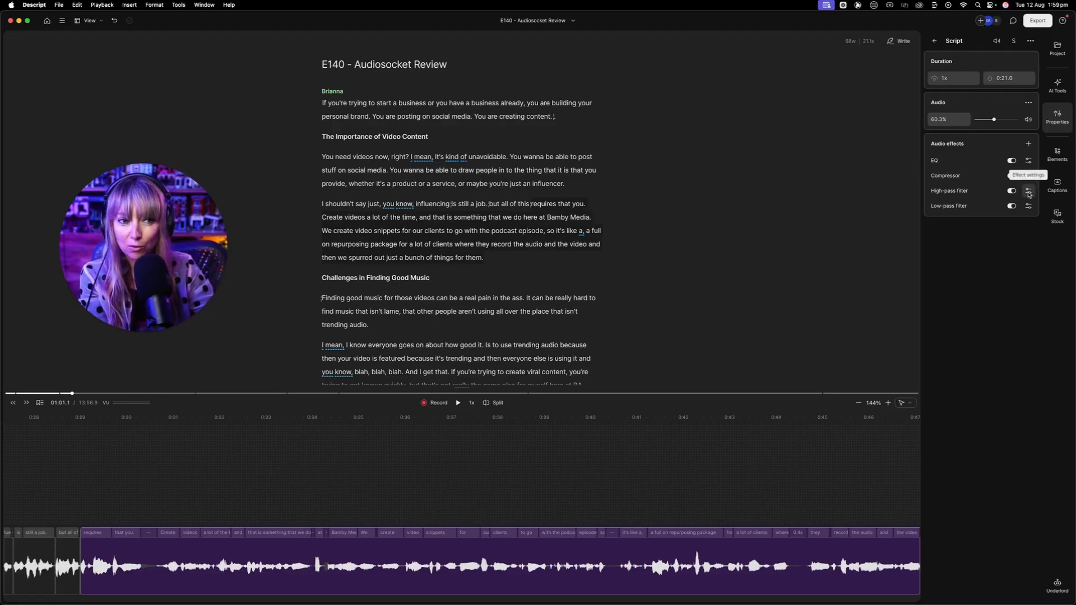
Remove the High-pass filter and the Low-pass filter from the clip's audio effects
click(1028, 192)
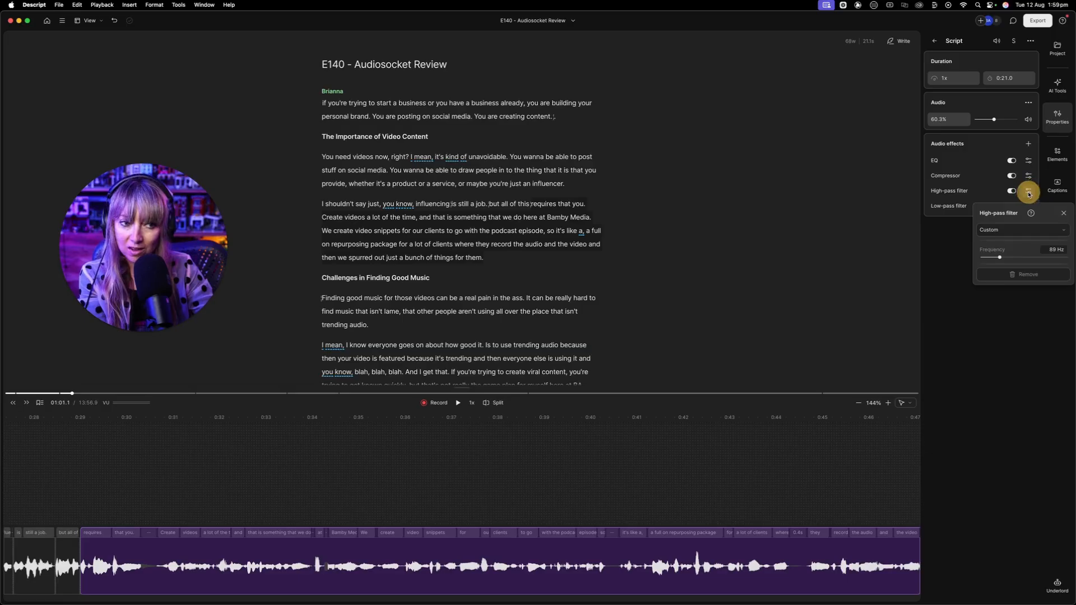
click(1020, 278)
click(1028, 191)
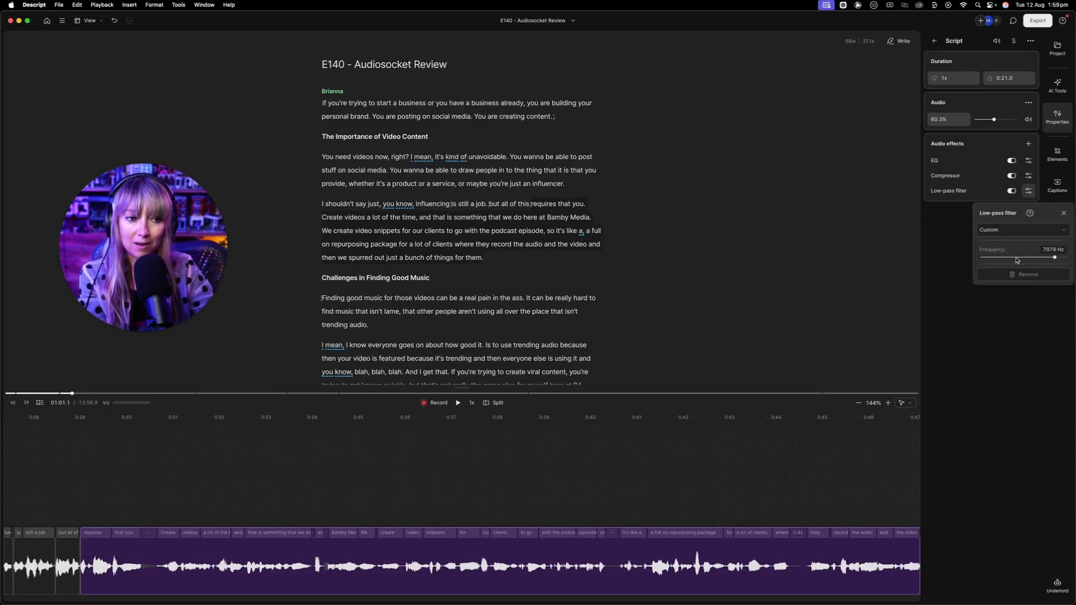
click(1012, 276)
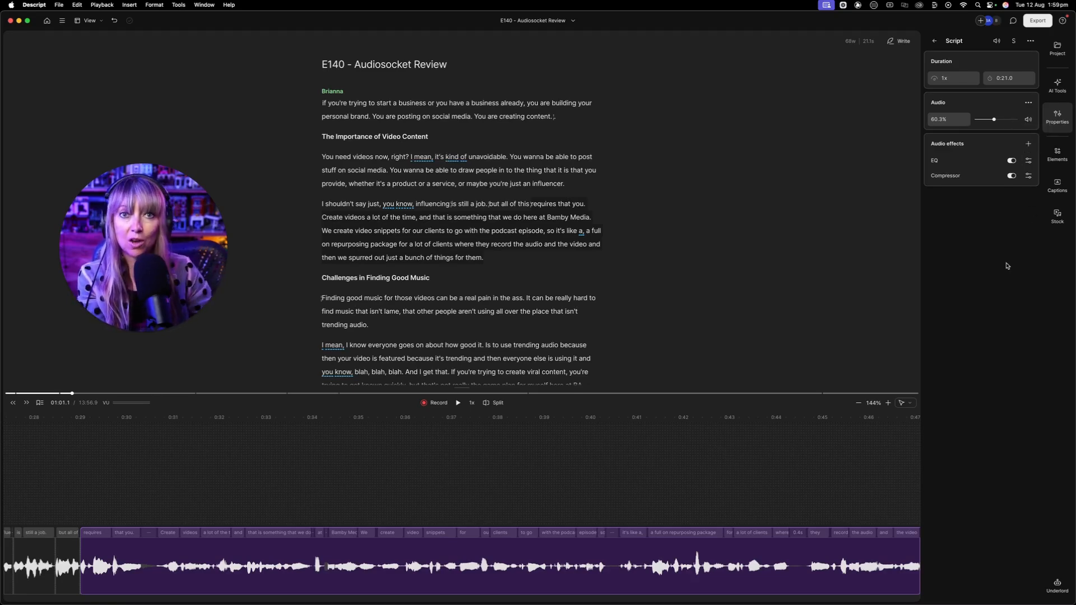
Add a High-pass filter to the clip, lower its frequency to 79 Hz while the audio plays, and stop playback
click(1028, 143)
mouse_move(1013, 207)
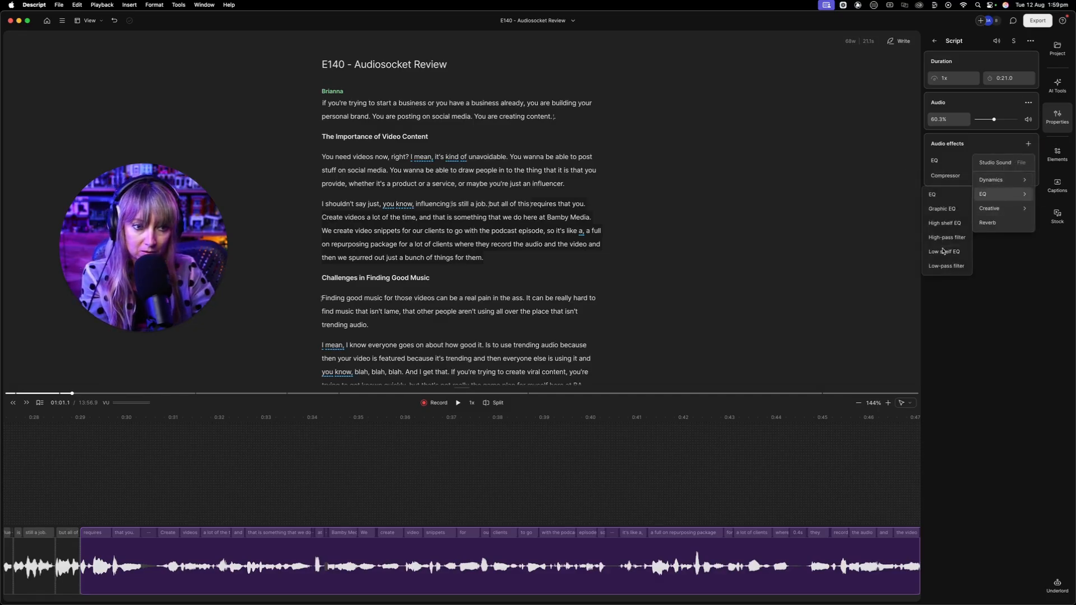
click(942, 237)
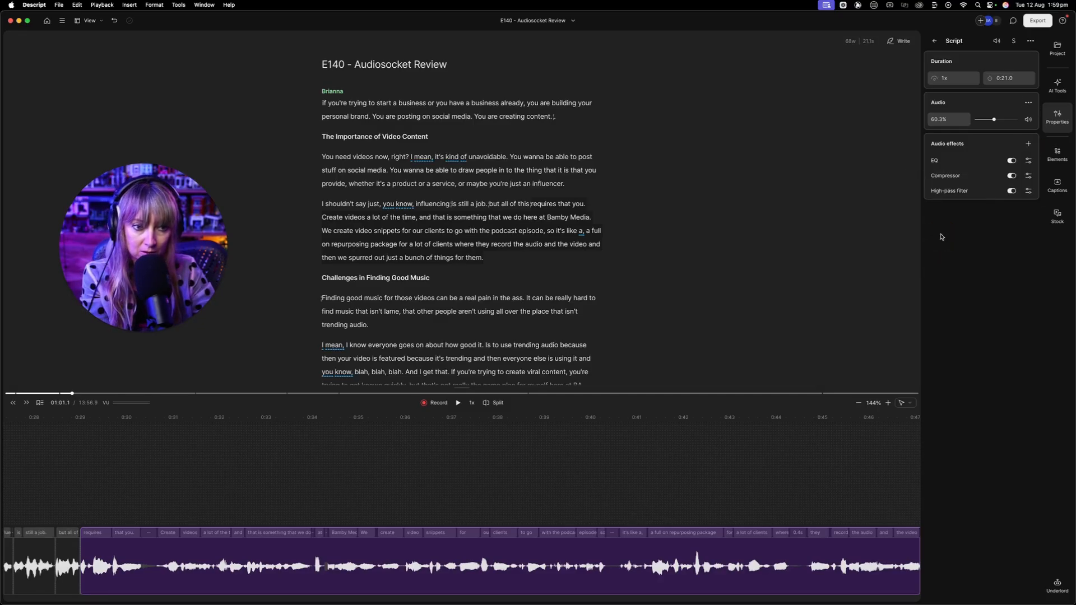
click(1028, 190)
key(space)
drag(1039, 257, 1000, 260)
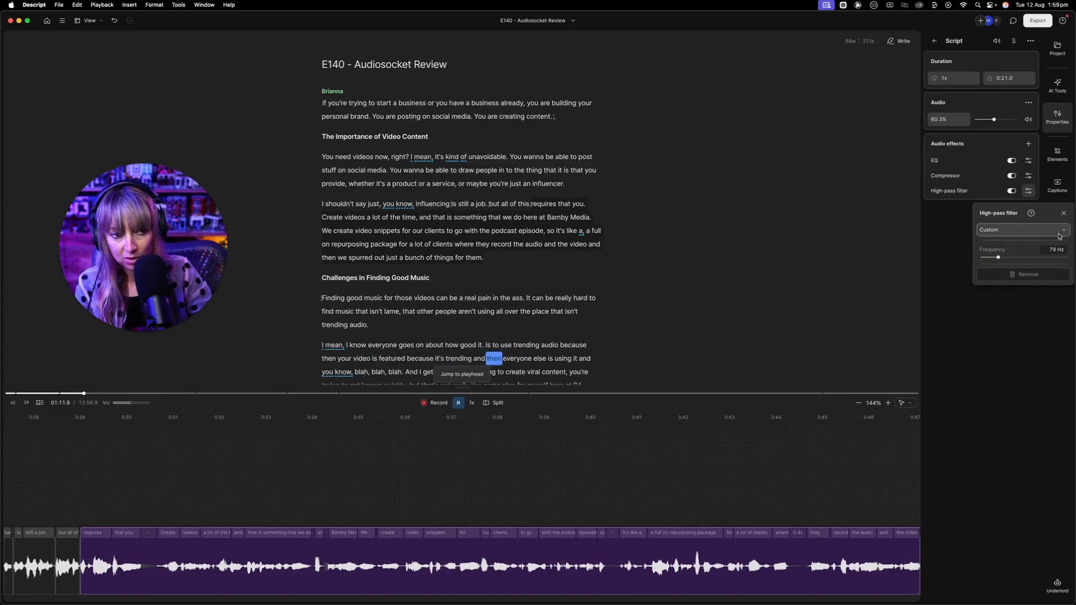
click(1064, 213)
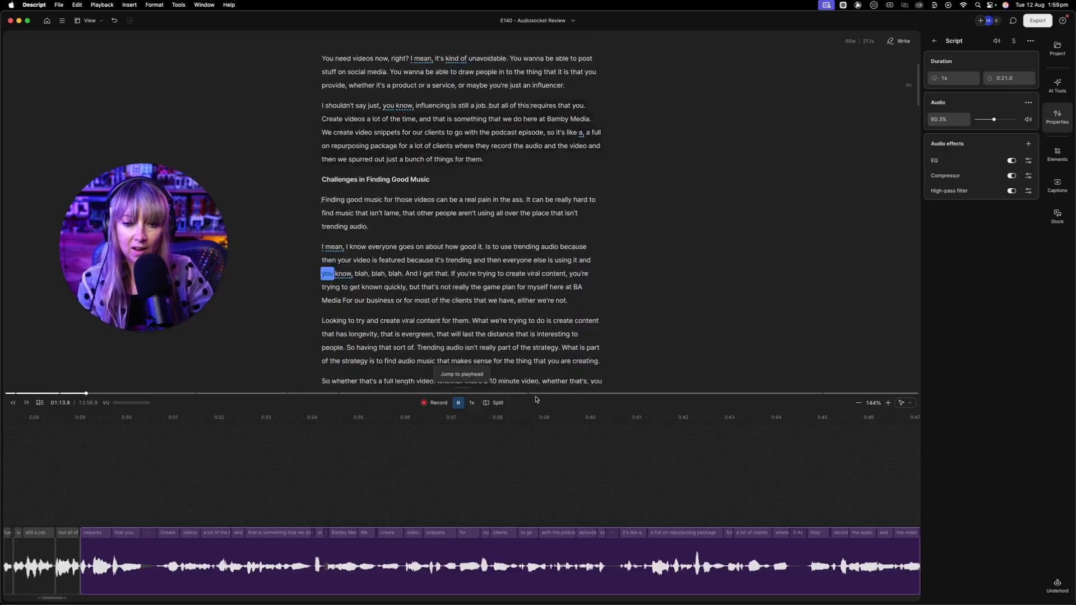
click(460, 404)
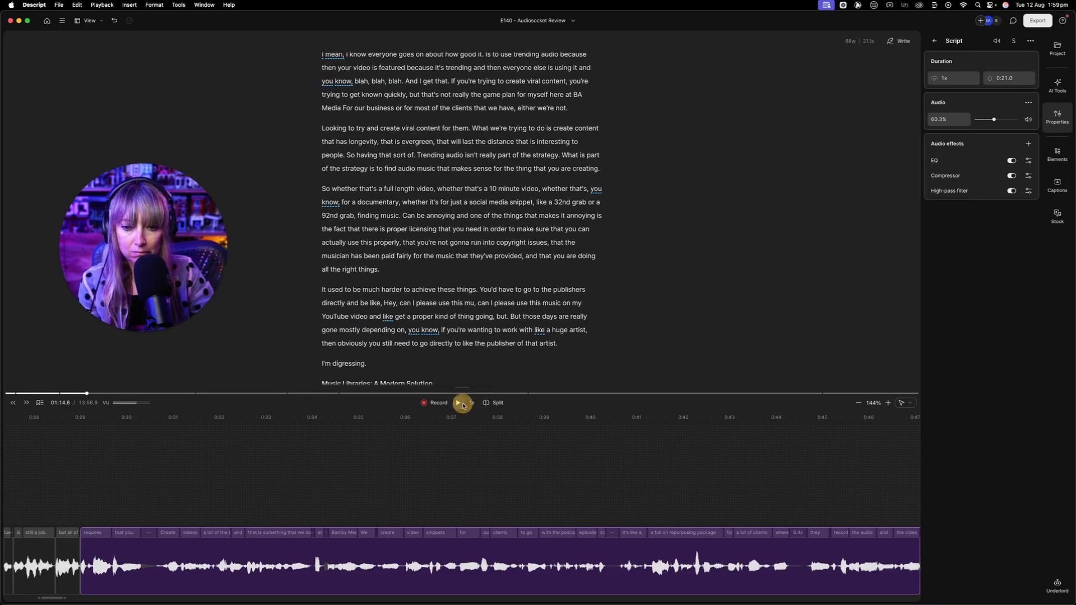
Review the High-pass filter's settings and remove the filter from the clip
click(1029, 191)
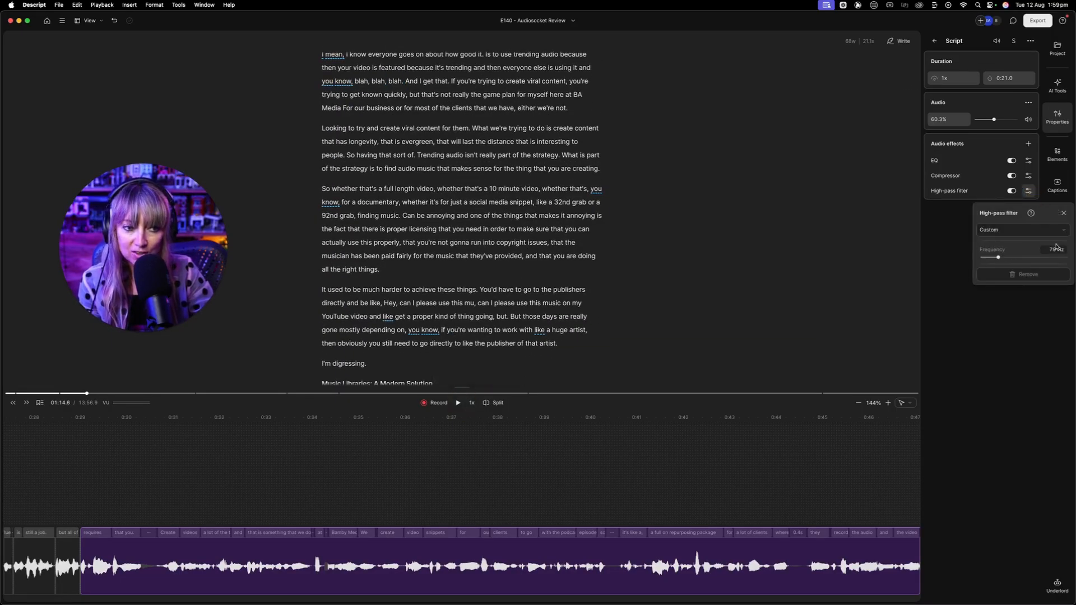
click(1065, 213)
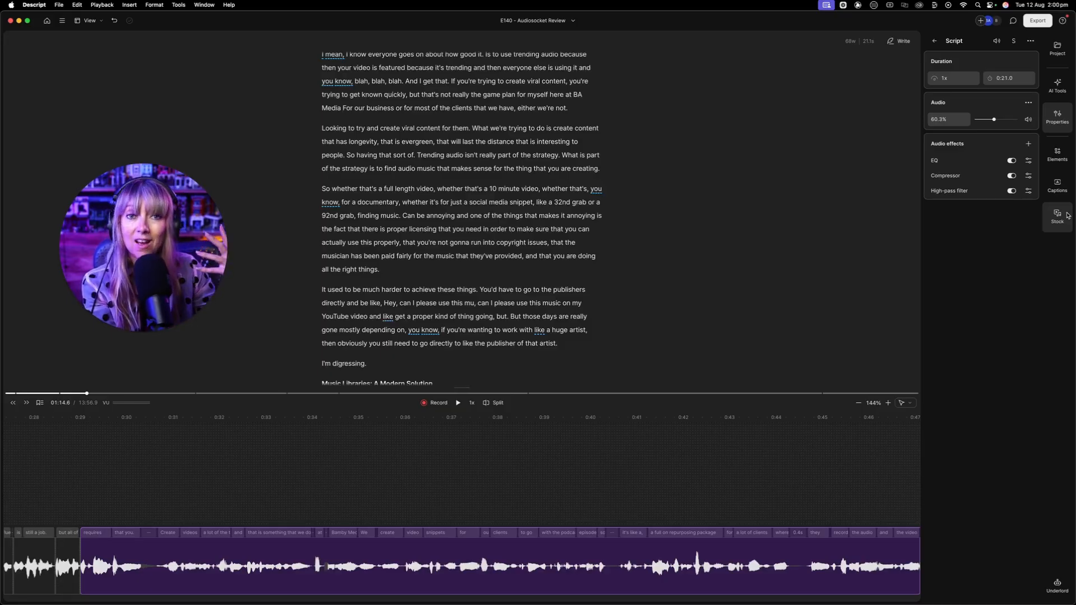
click(1029, 193)
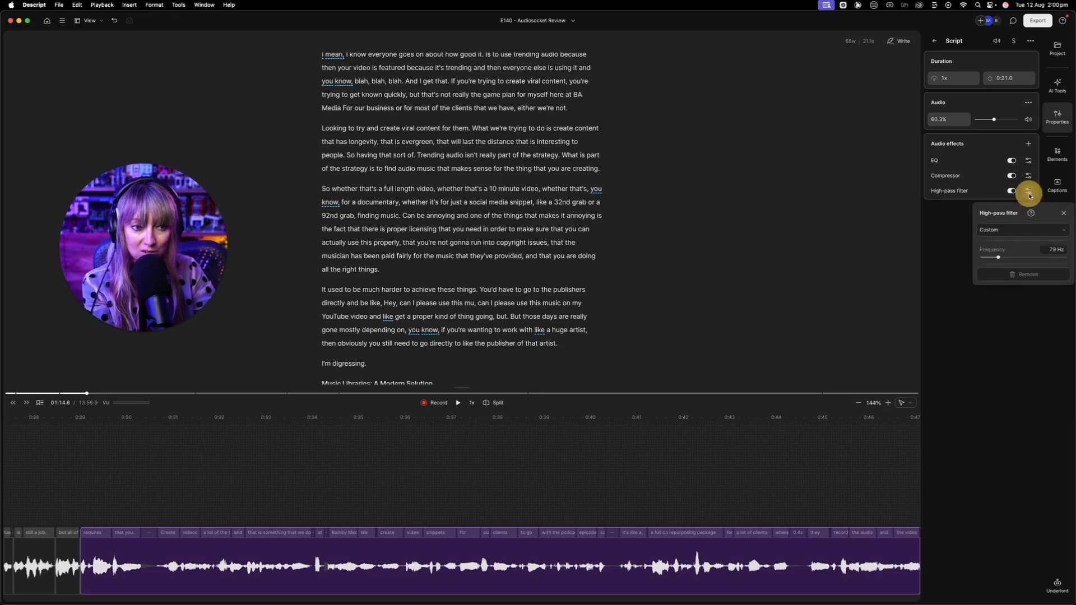
click(1013, 271)
click(1000, 238)
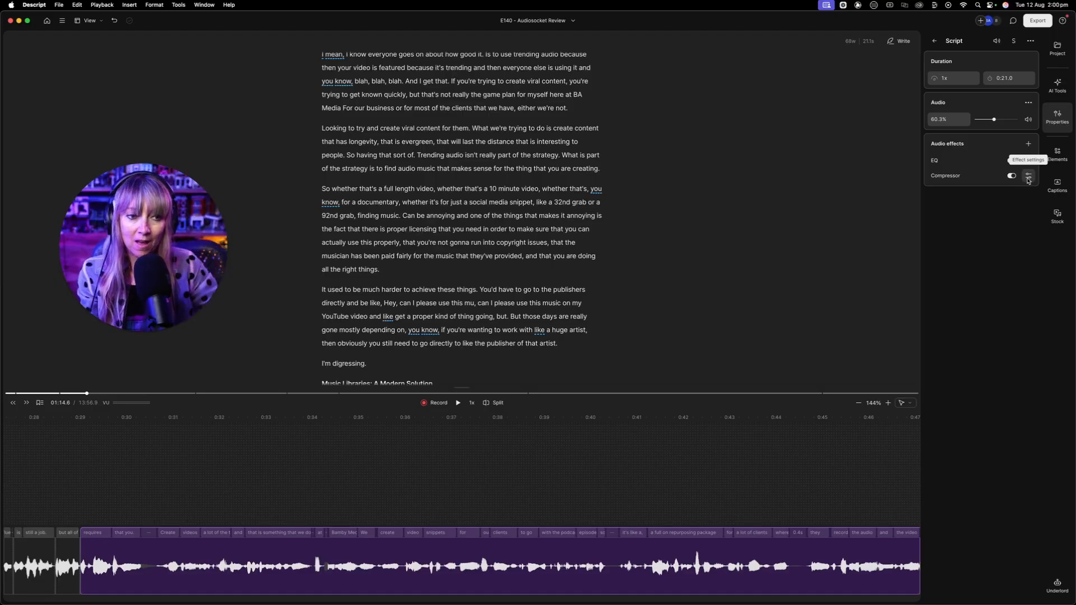
Set the clip compressor's threshold to -13 dB and close its settings
click(1029, 178)
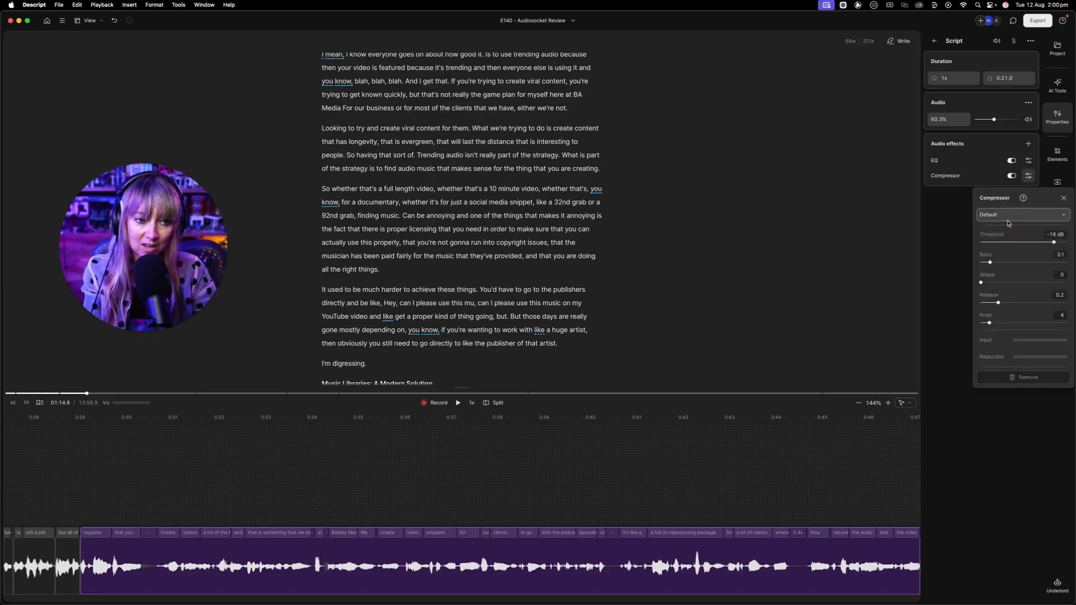
drag(1049, 235, 1074, 259)
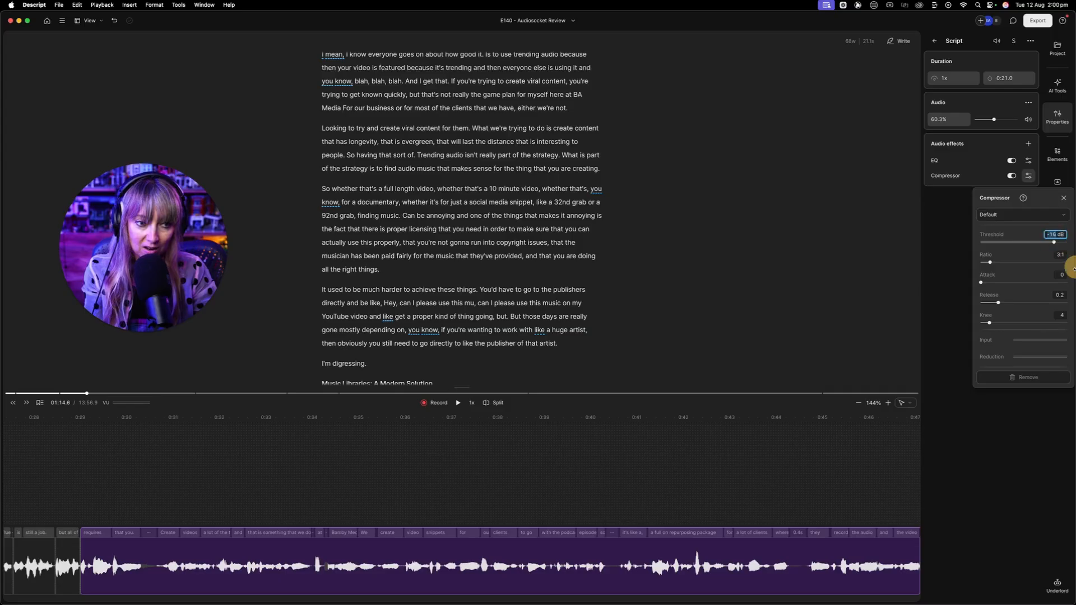
text(-)
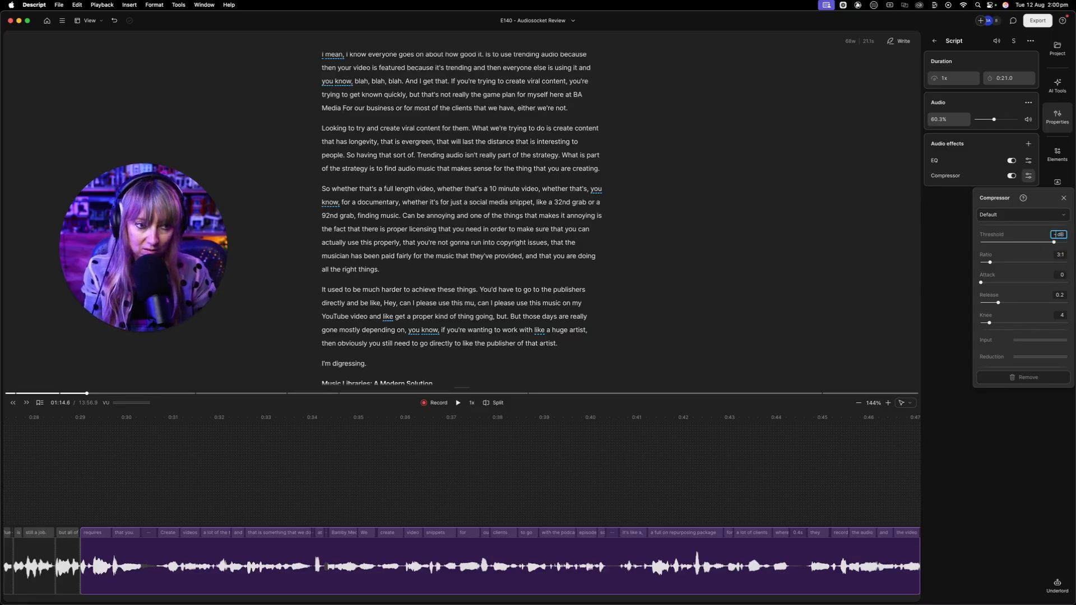
text(13)
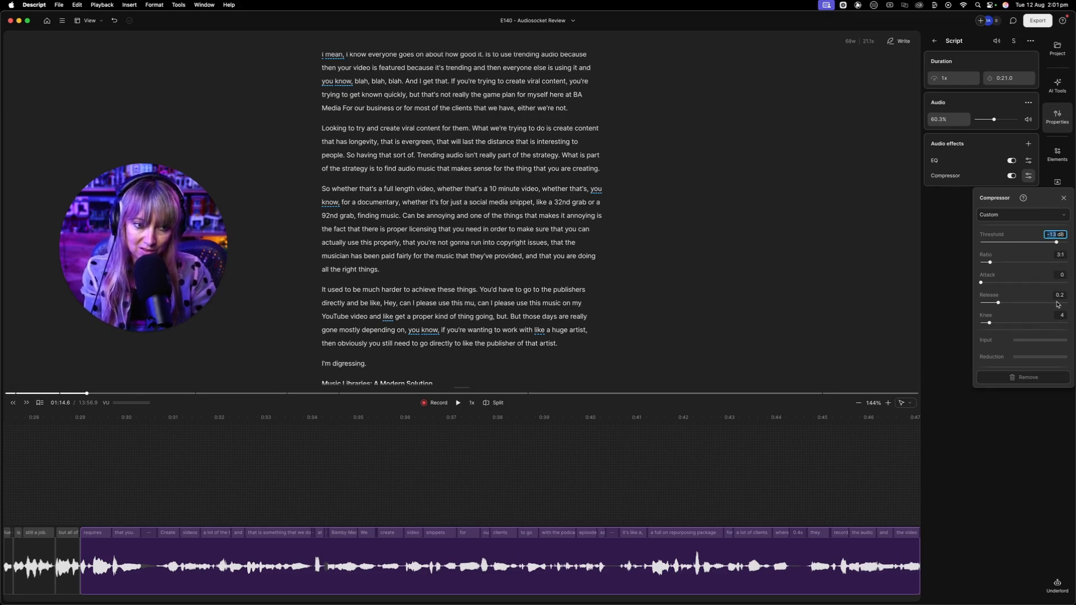
click(1064, 199)
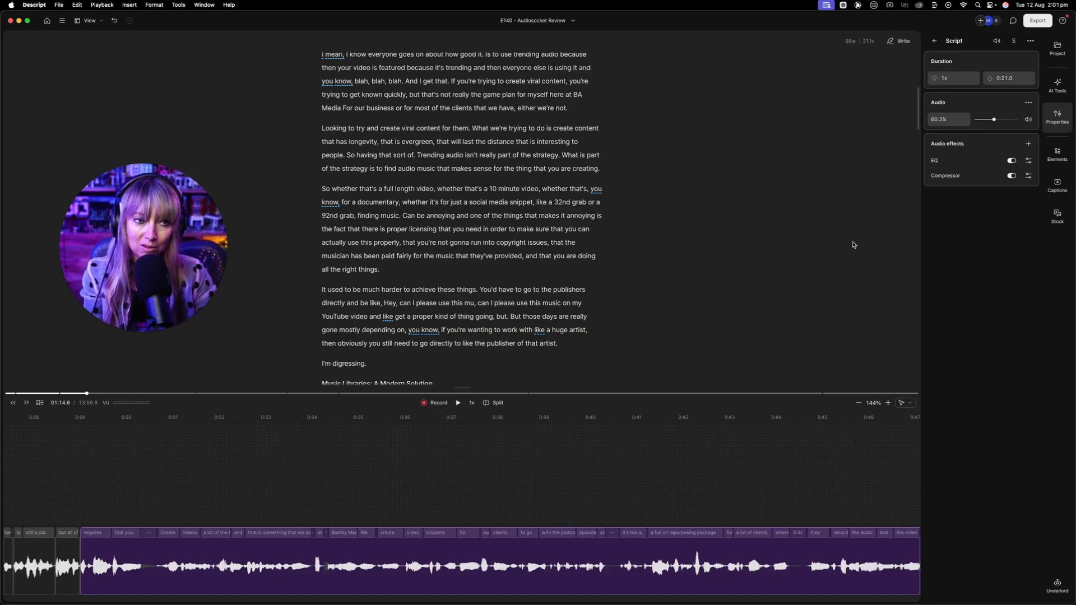
Apply the Light Volume Boost preset to the clip's compressor
click(1029, 176)
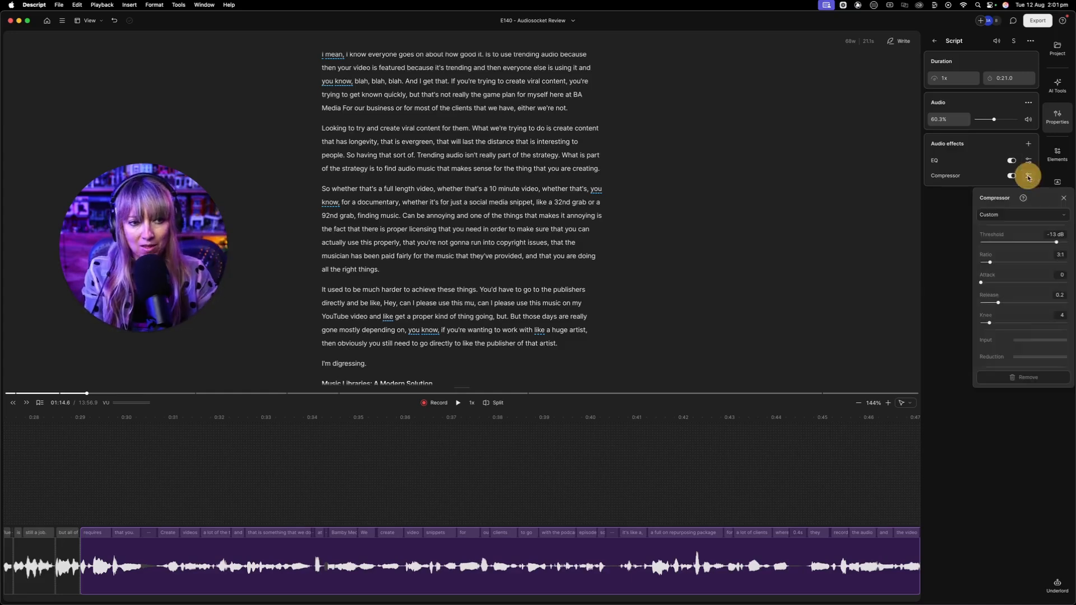
click(1015, 217)
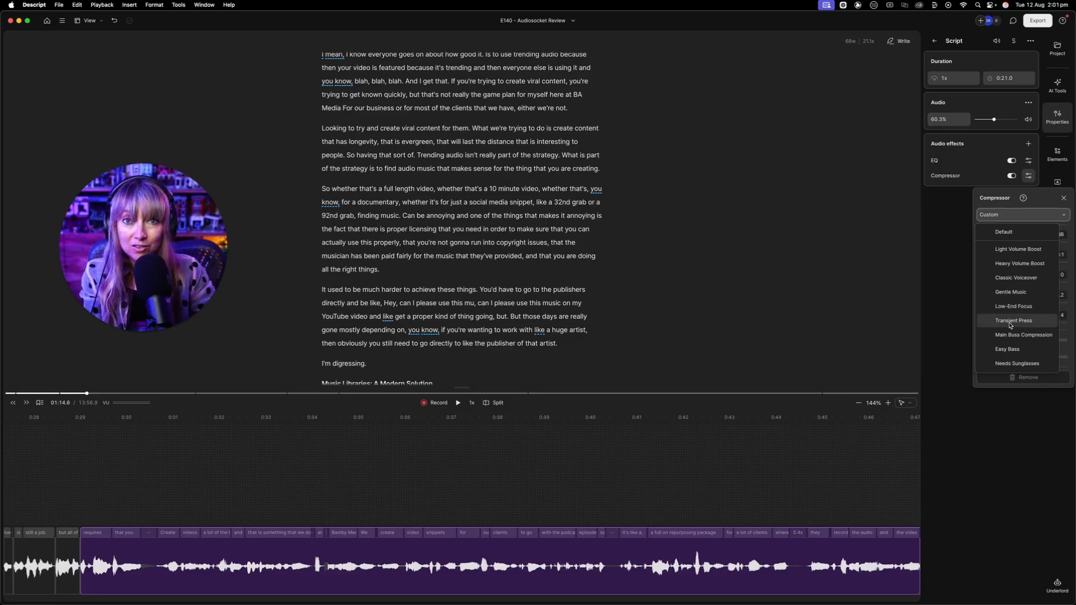
click(1039, 249)
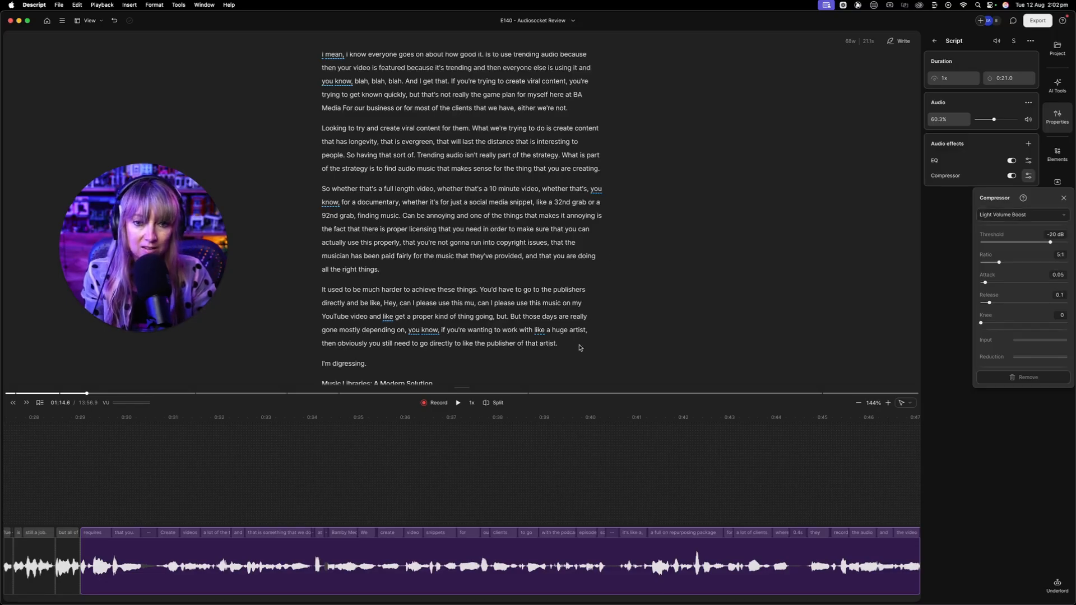
Play the clip from about 0:29, toggle the compressor to compare the sound, stop, and return to the clip's start
click(87, 478)
key(space)
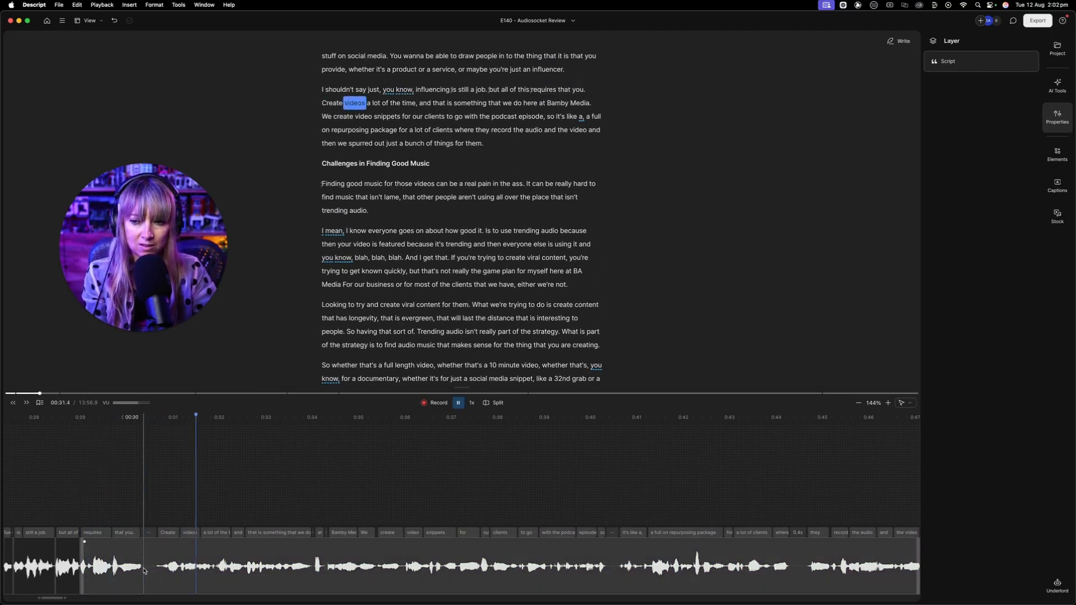
click(125, 568)
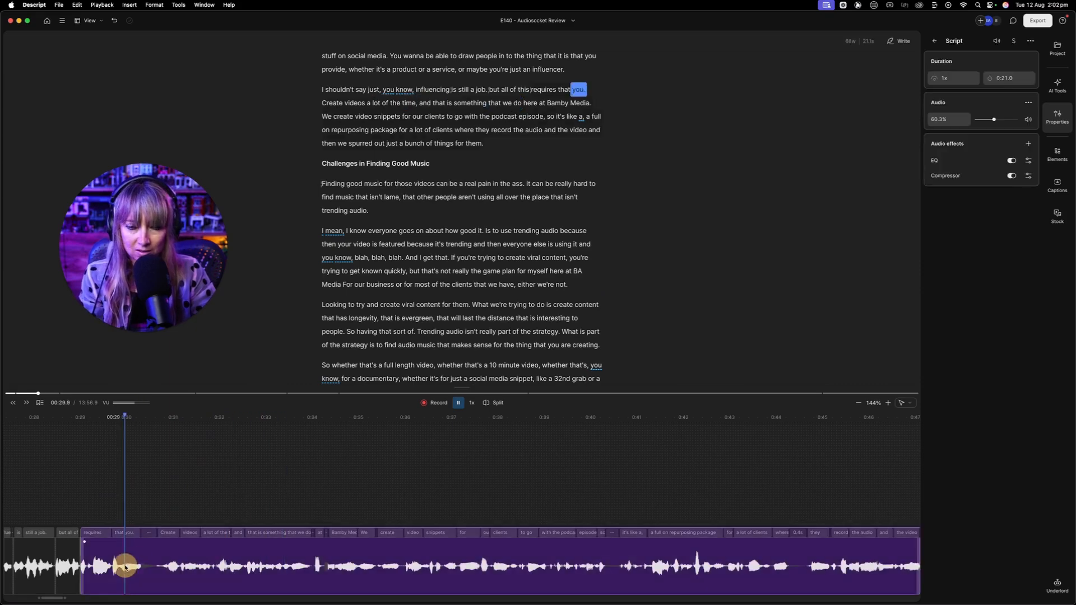
click(1012, 179)
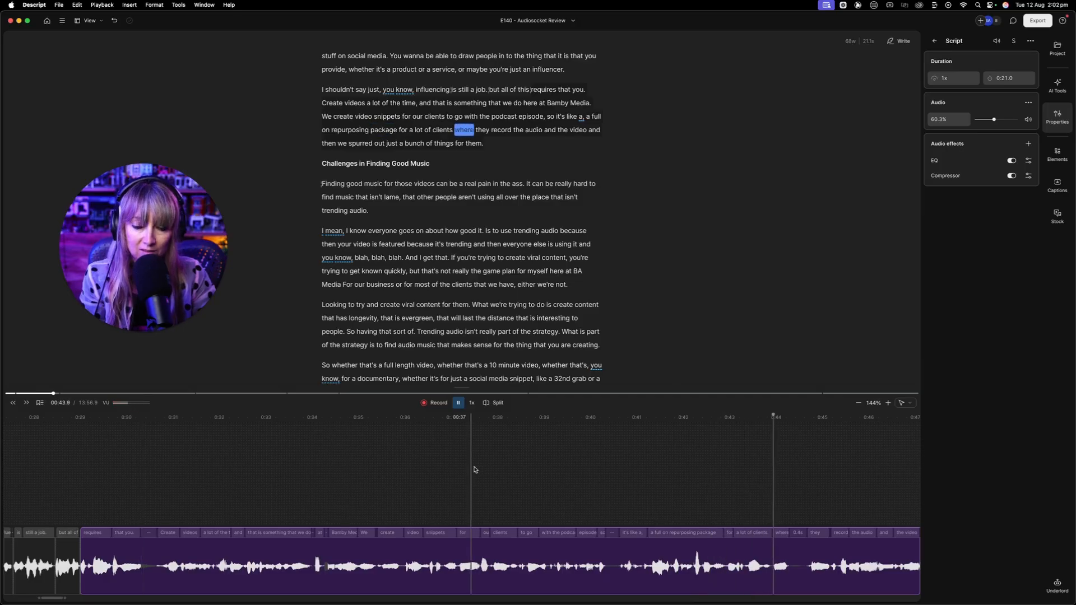
key(space)
click(100, 484)
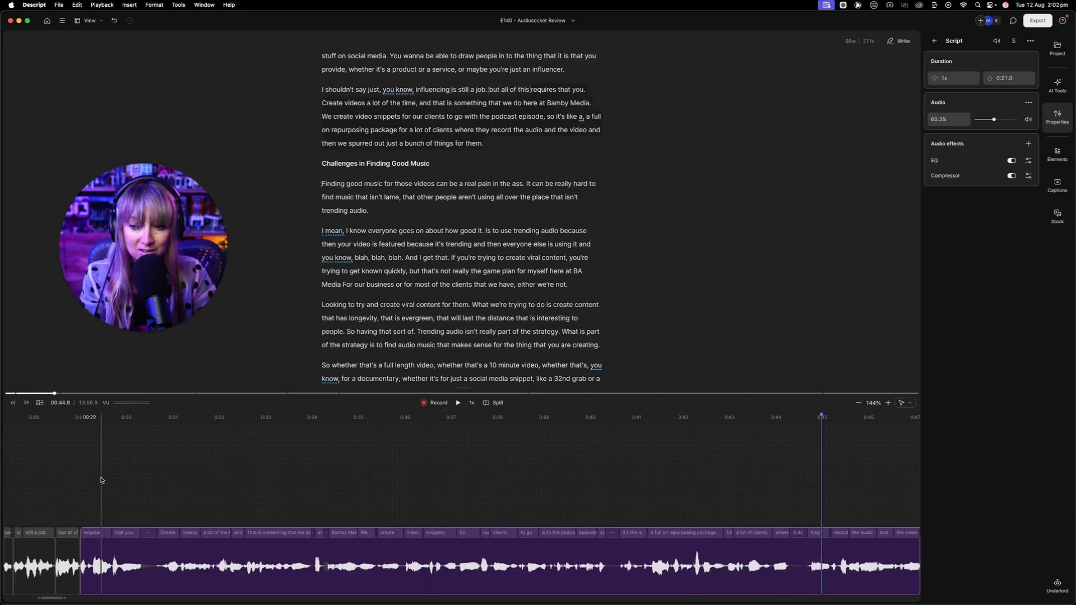
Switch the compressor back to the Default preset, set its threshold to -13 dB, and close its settings
click(1028, 176)
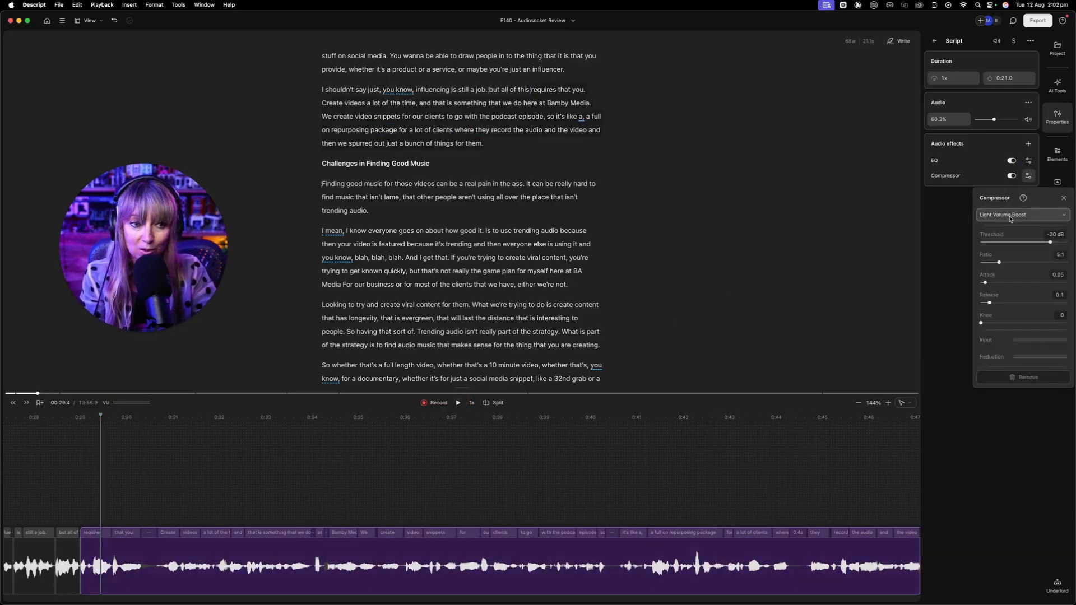
click(1041, 216)
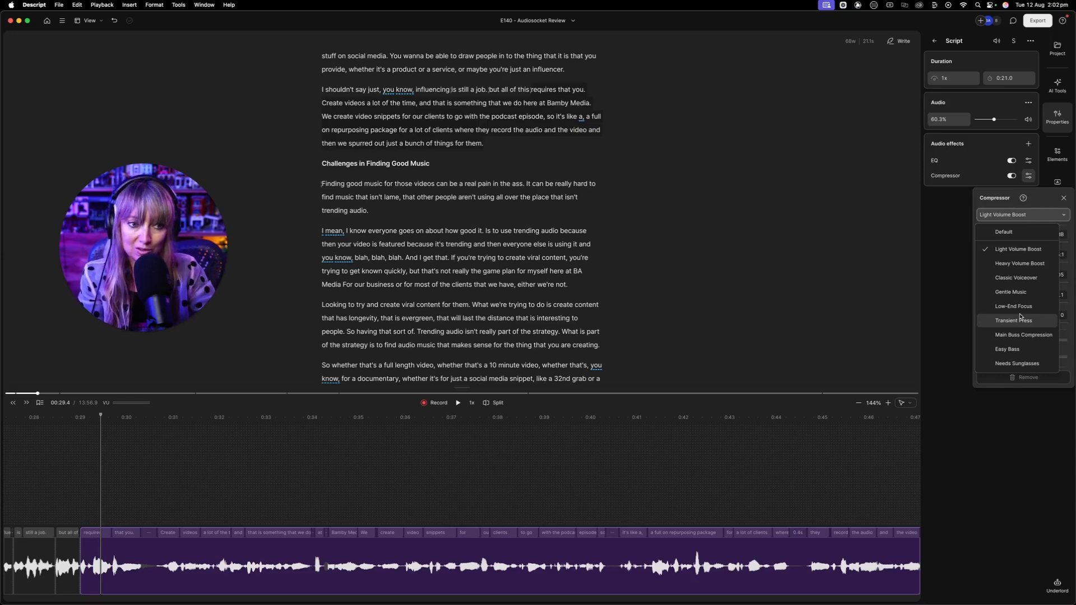
click(1009, 232)
click(1055, 235)
text(-13 dB)
key(Return)
click(1063, 198)
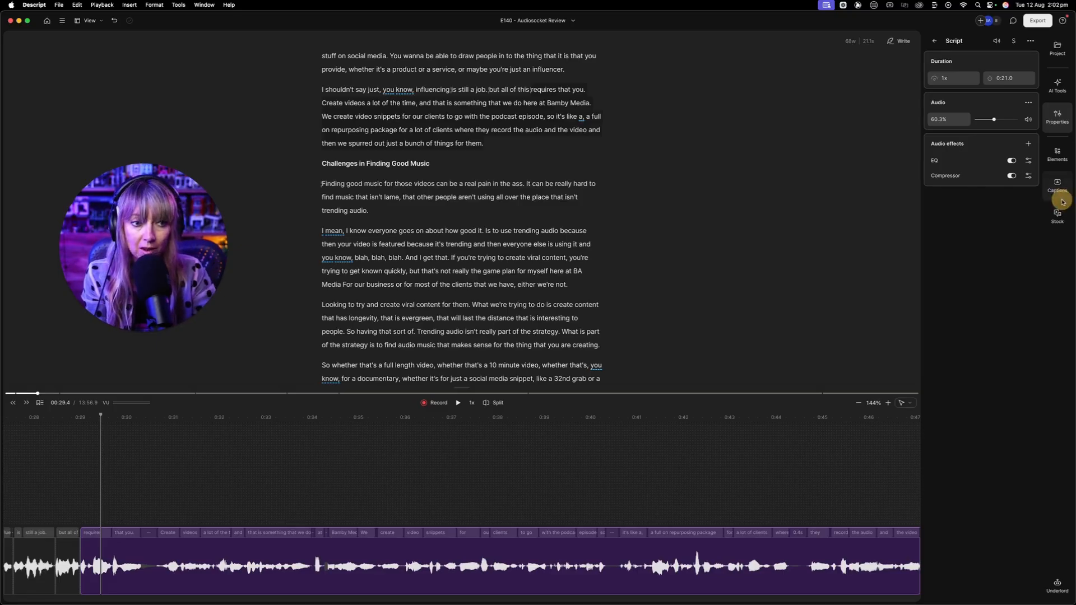
Play the audio from about 0:29 to hear the adjusted compressor, and stop playback
click(88, 439)
key(space)
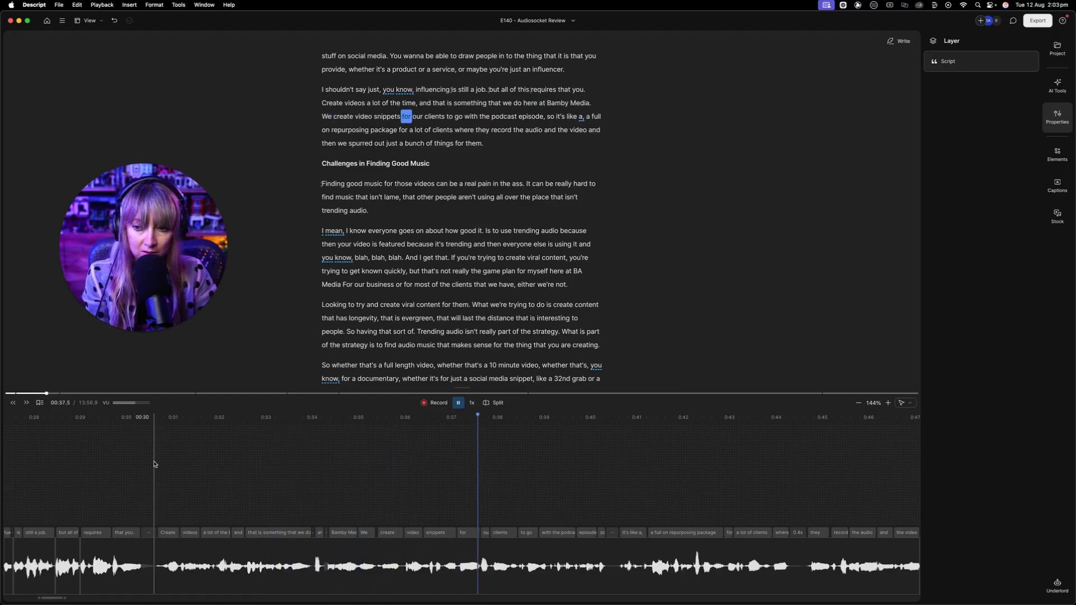
key(space)
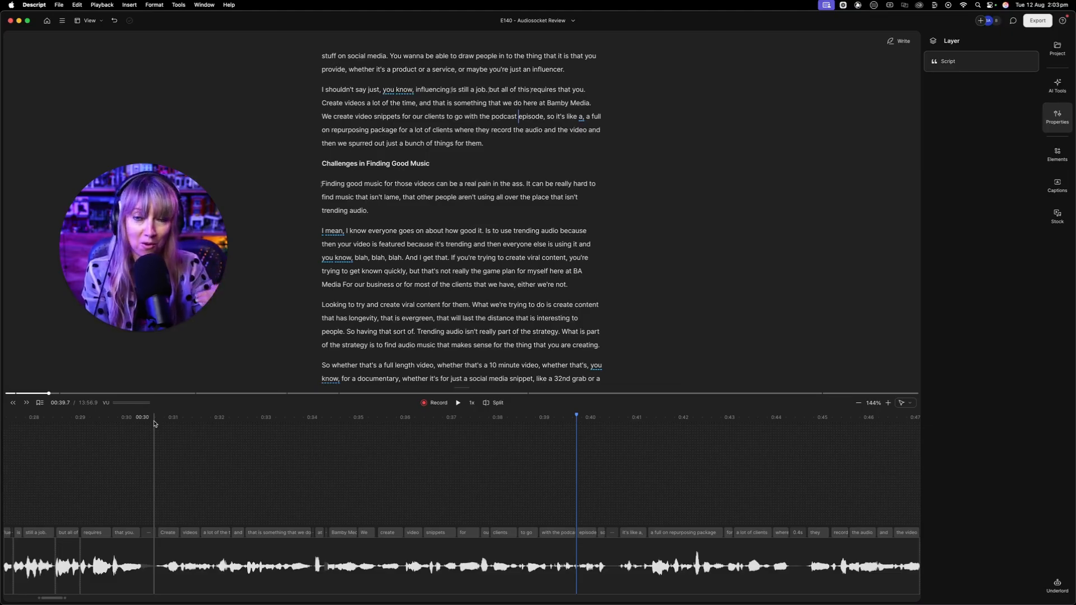
Show the list of AI tools and move the playhead to about 1:05 in the timeline
scroll(155, 425, down, 5)
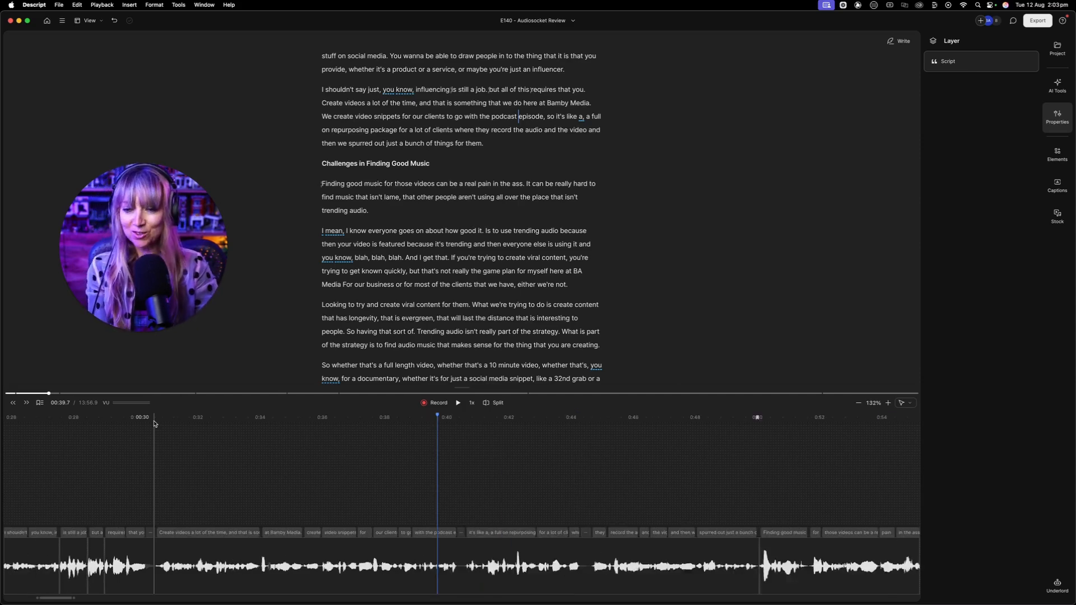
scroll(155, 424, down, 2)
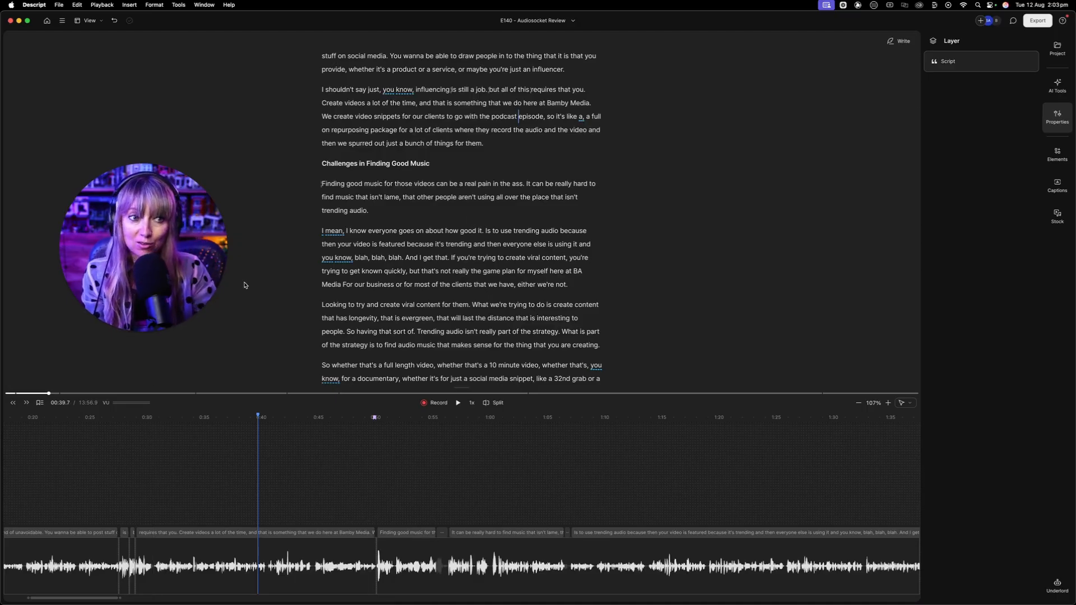
click(1057, 86)
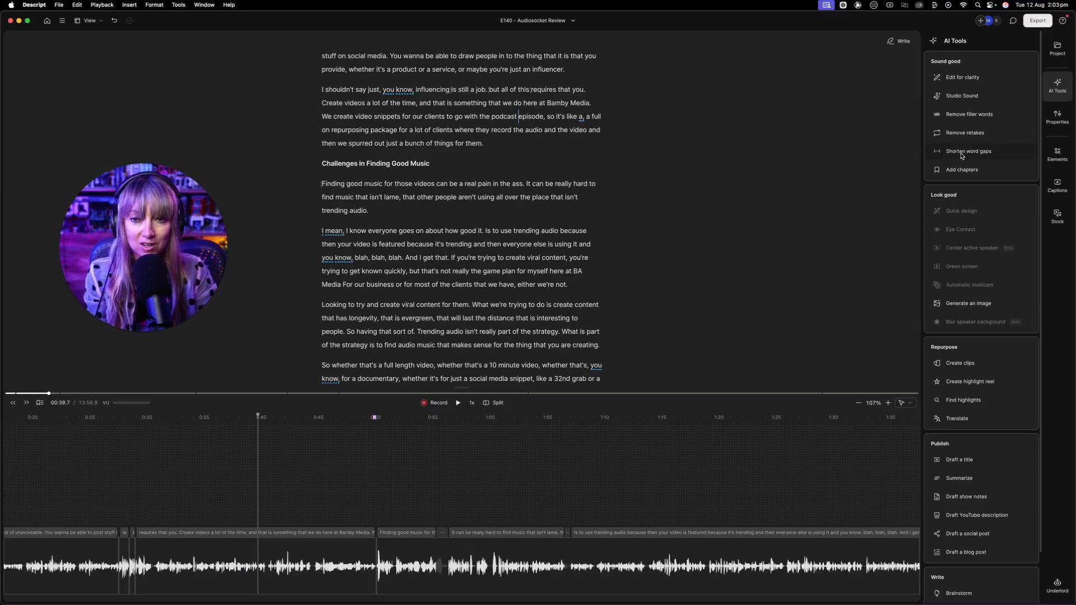
mouse_move(962, 157)
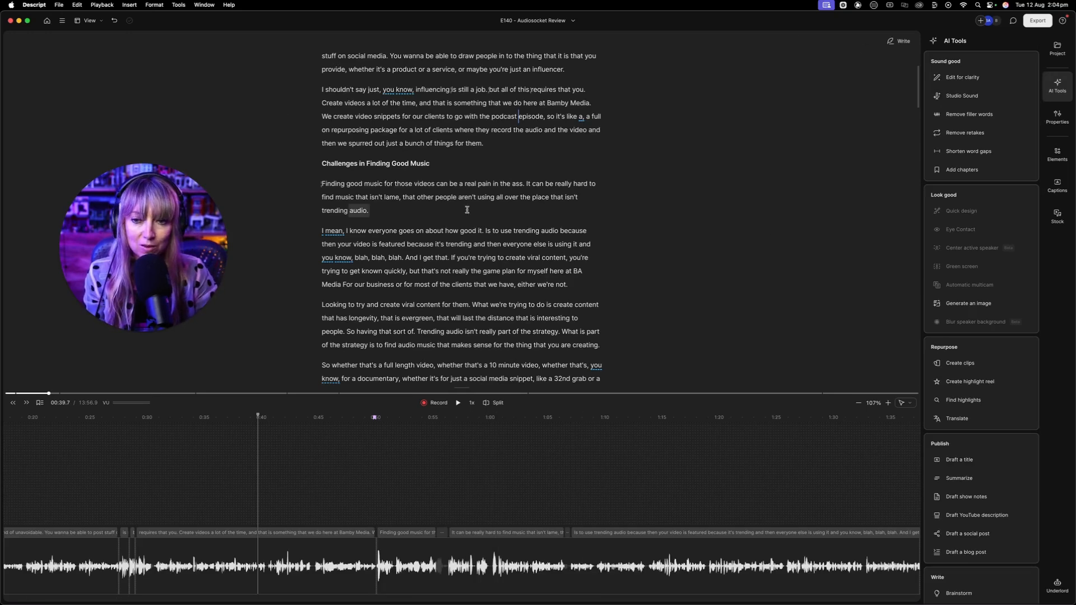
click(555, 474)
scroll(555, 474, left, 5)
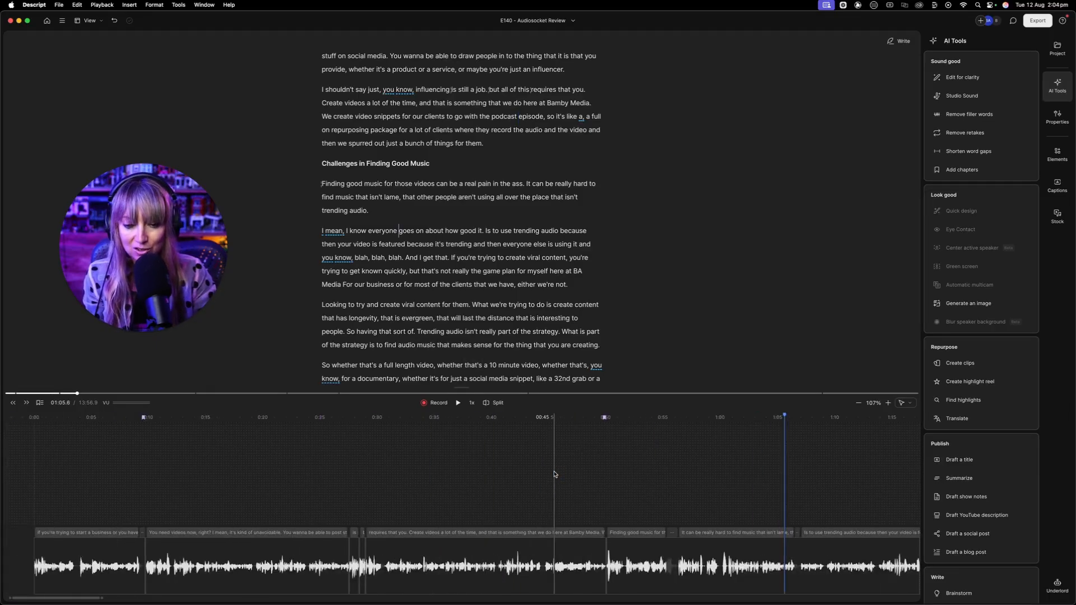